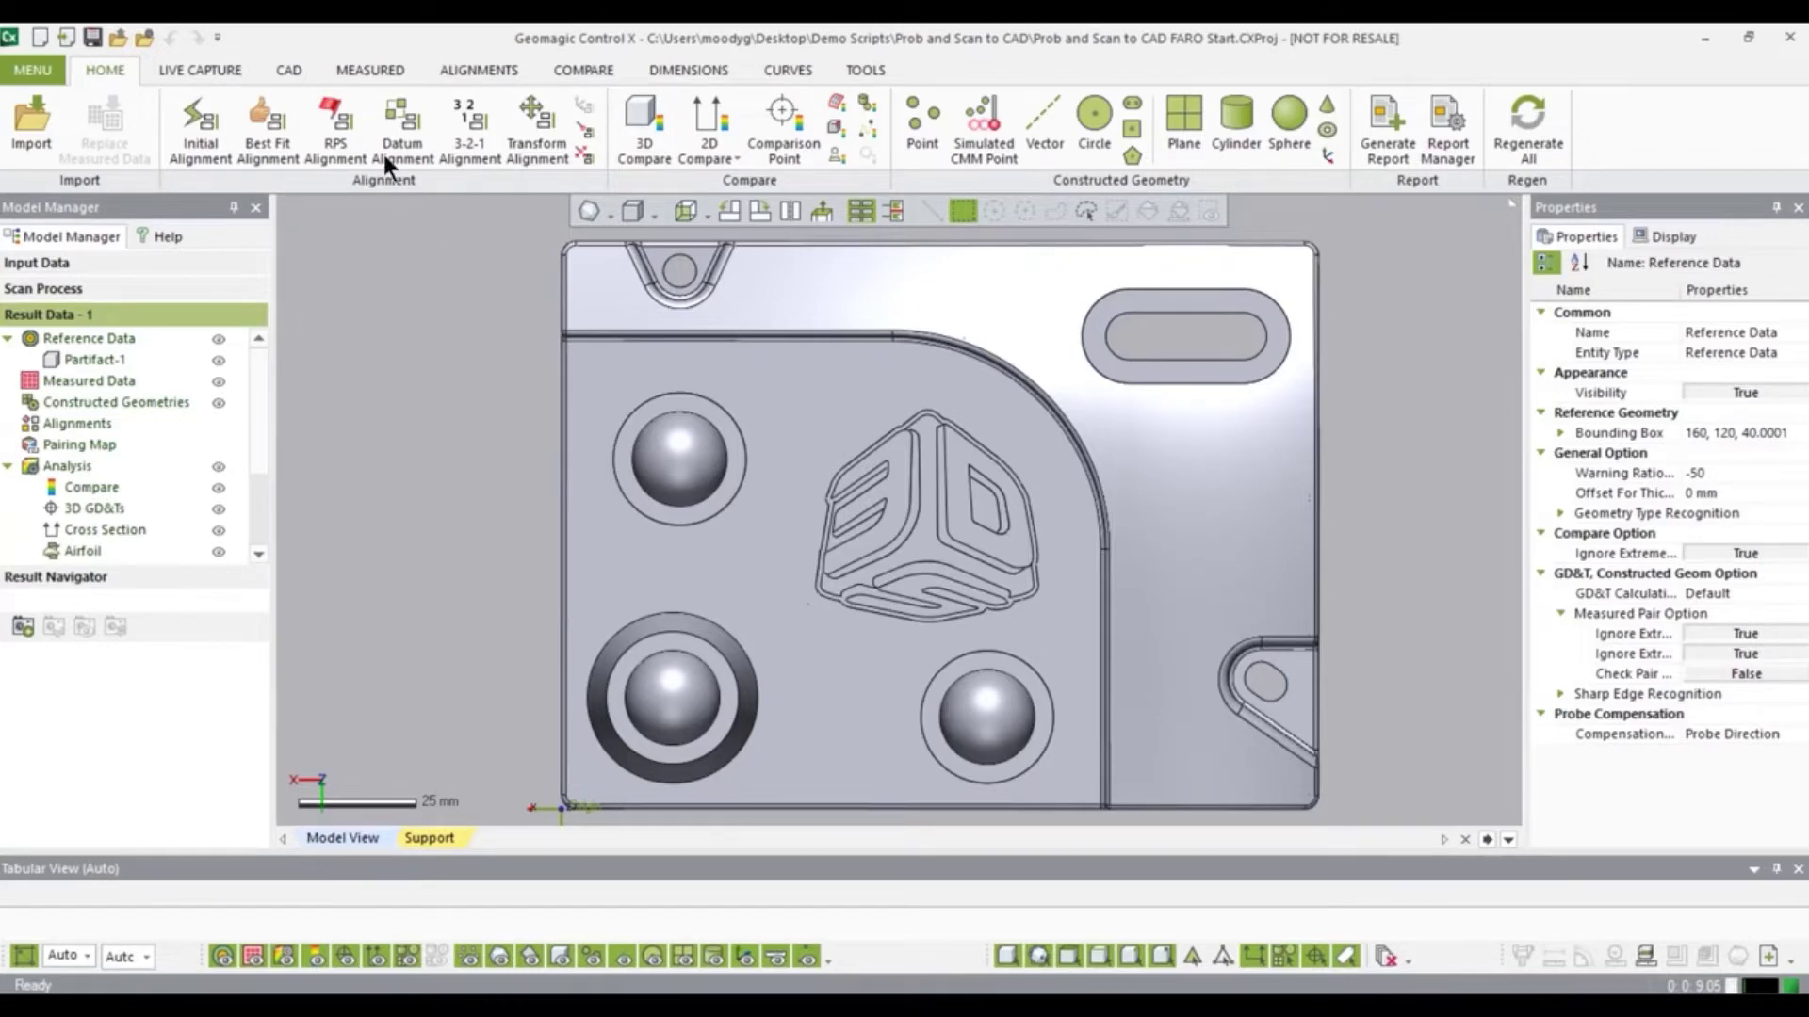
# Create a datum alignment pairing the pocket floor plane with the two adjacent outer side faces, and hide the alignment.
pyautogui.click(404, 127)
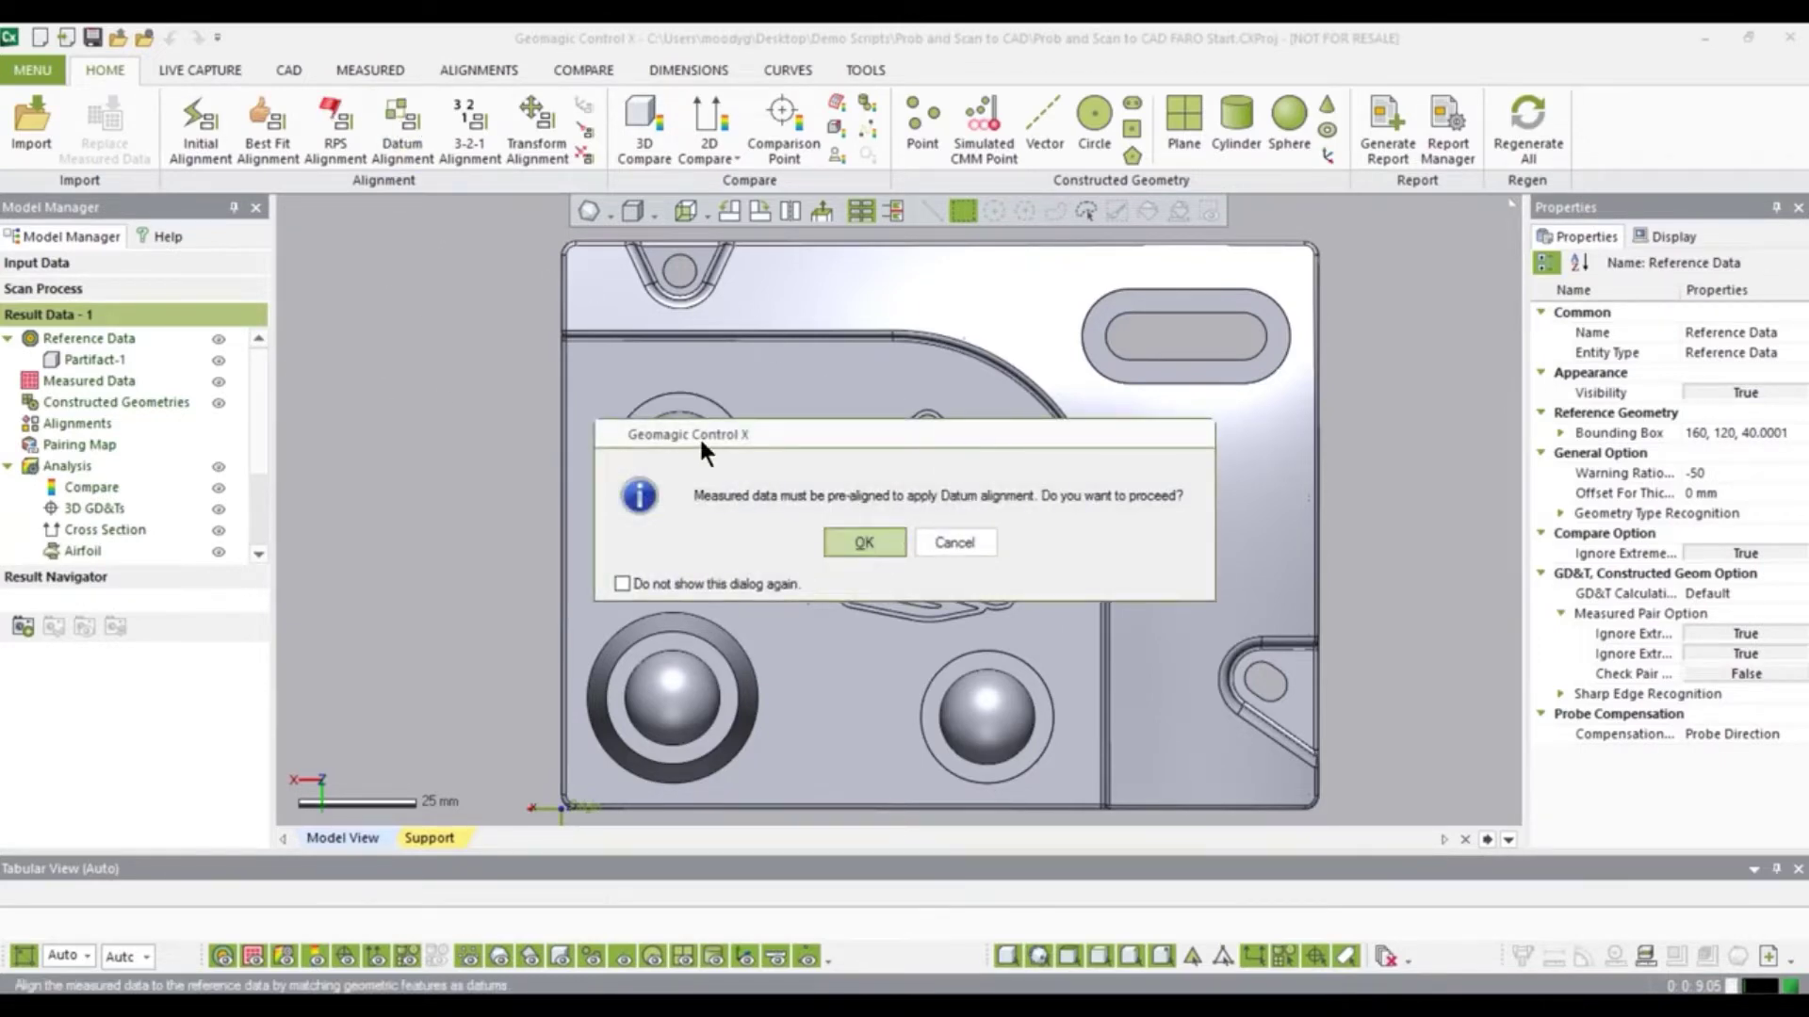
pyautogui.click(864, 542)
pyautogui.moveTo(876, 565); pyautogui.dragTo(917, 653, button='right')
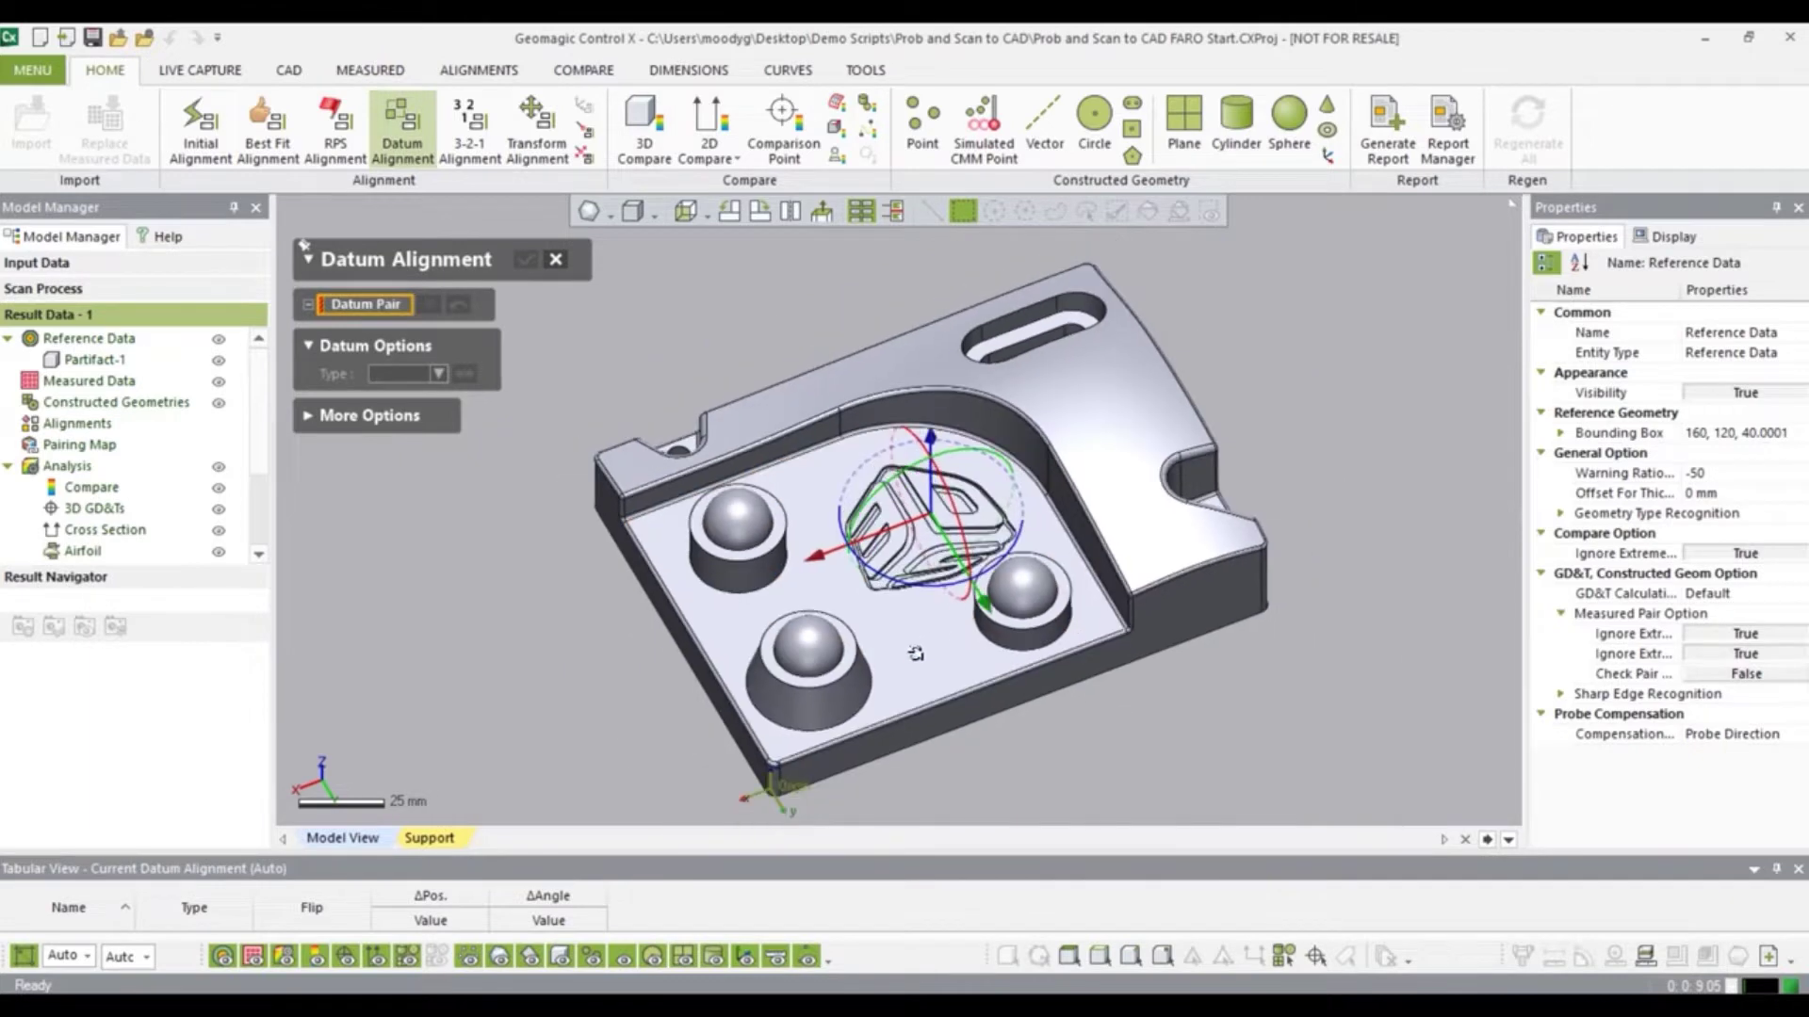
pyautogui.click(922, 657)
pyautogui.click(977, 699)
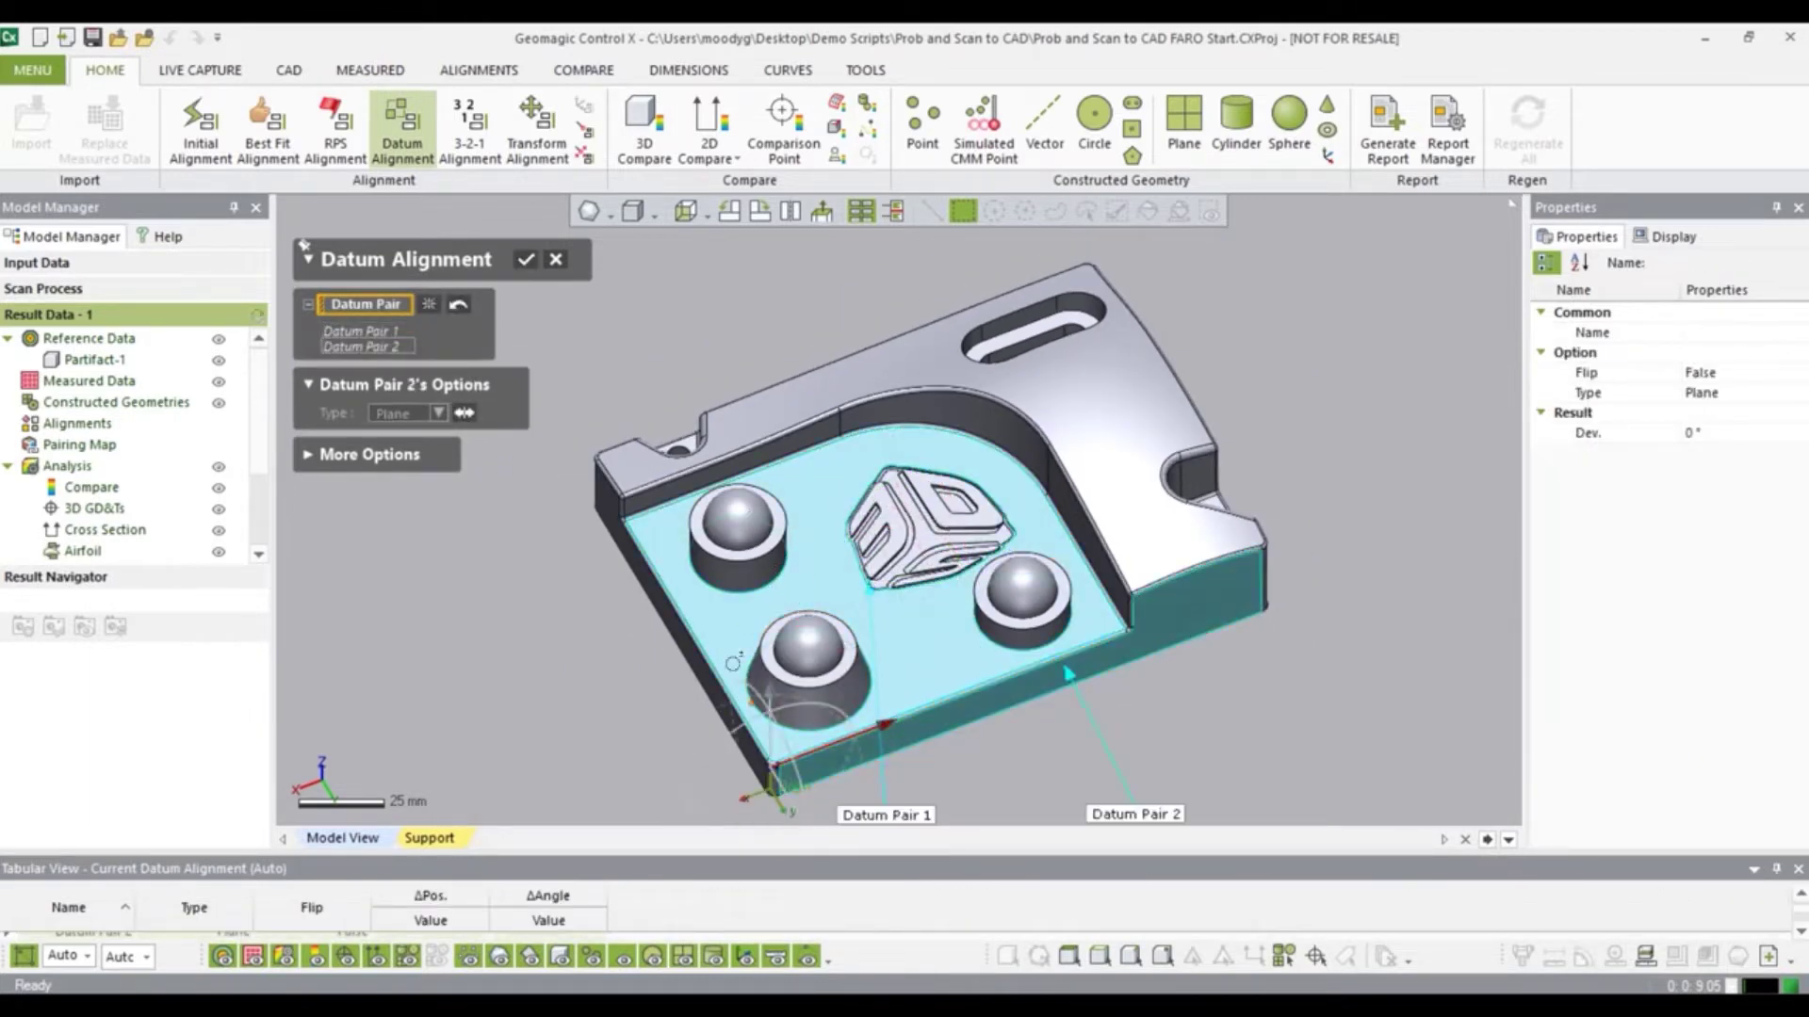
pyautogui.click(663, 608)
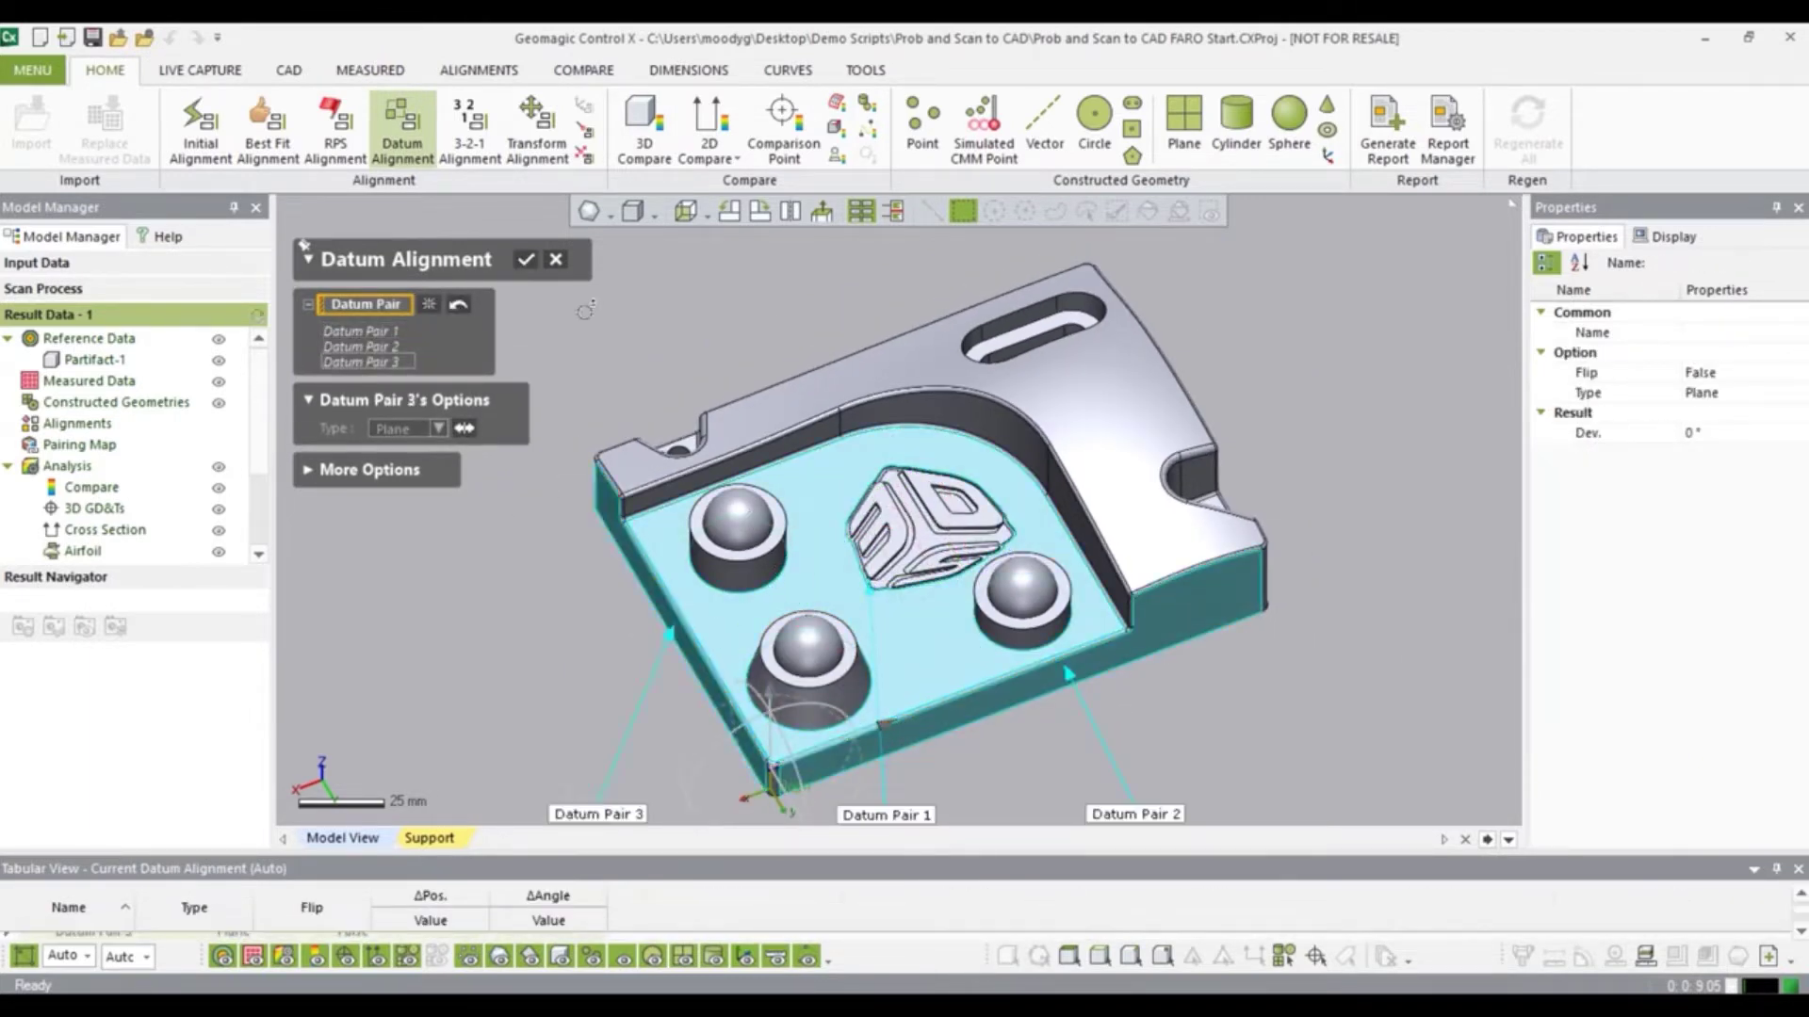
pyautogui.click(526, 260)
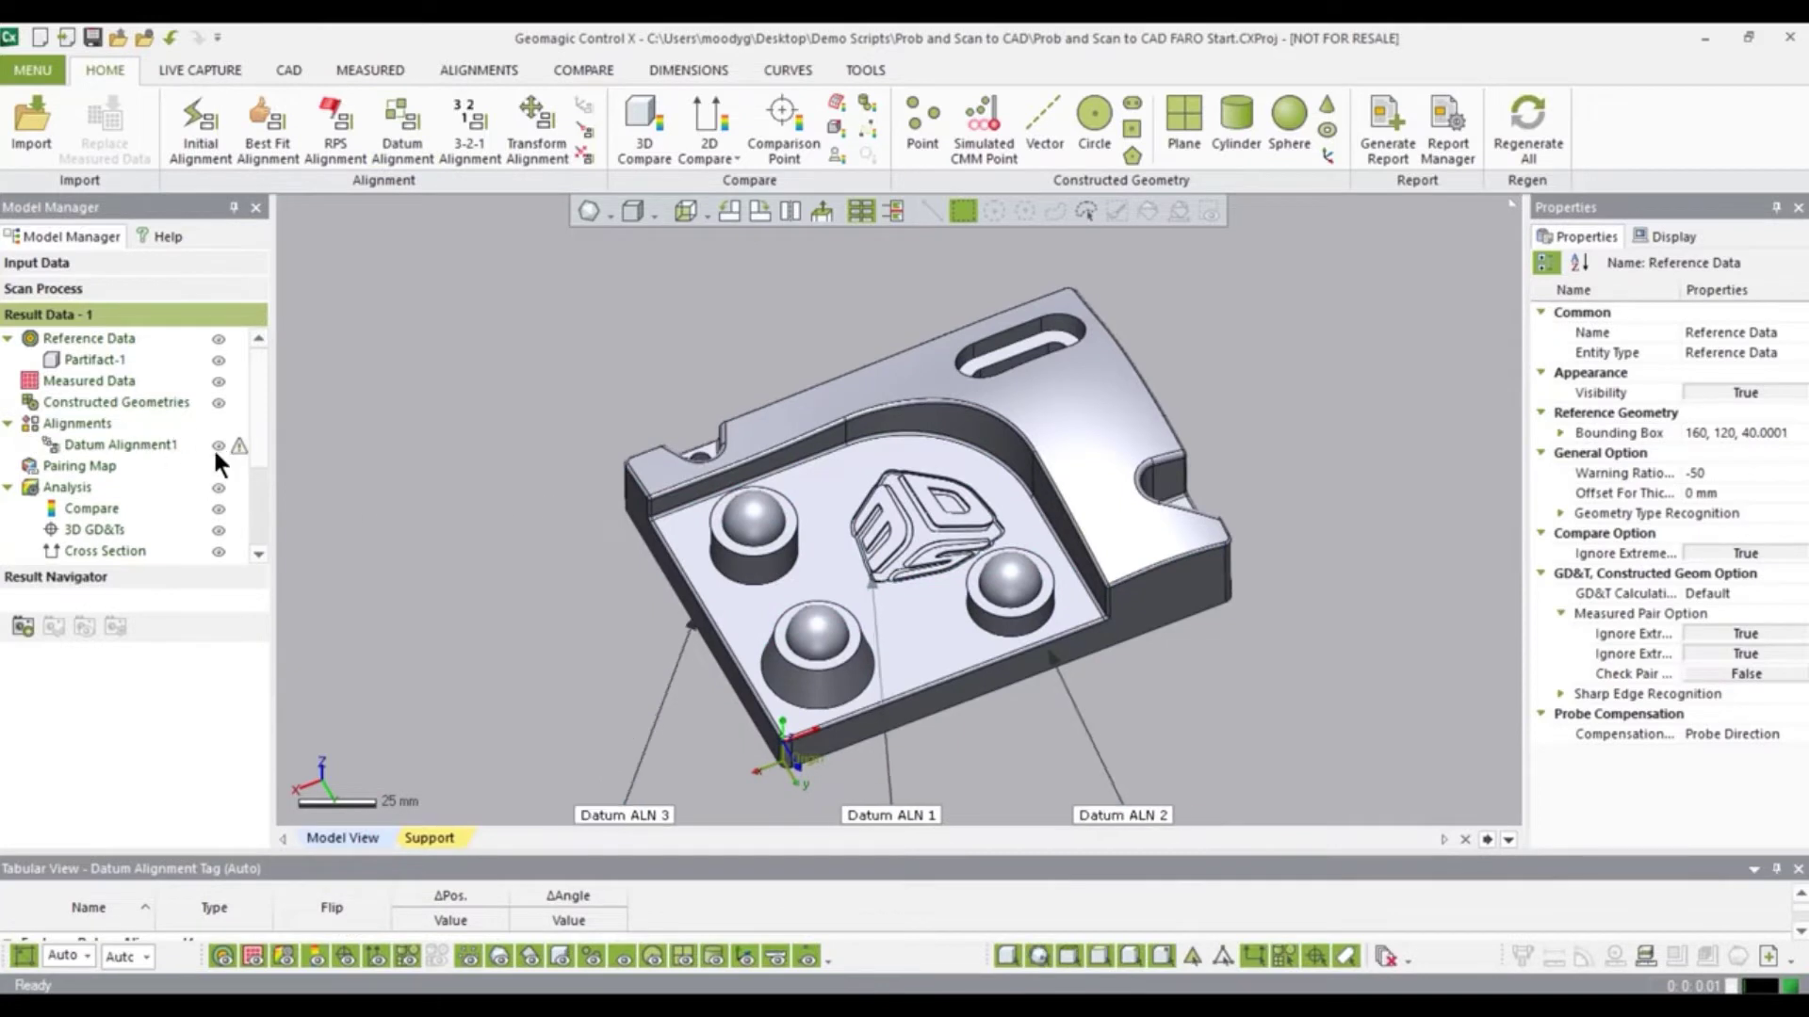
pyautogui.click(218, 446)
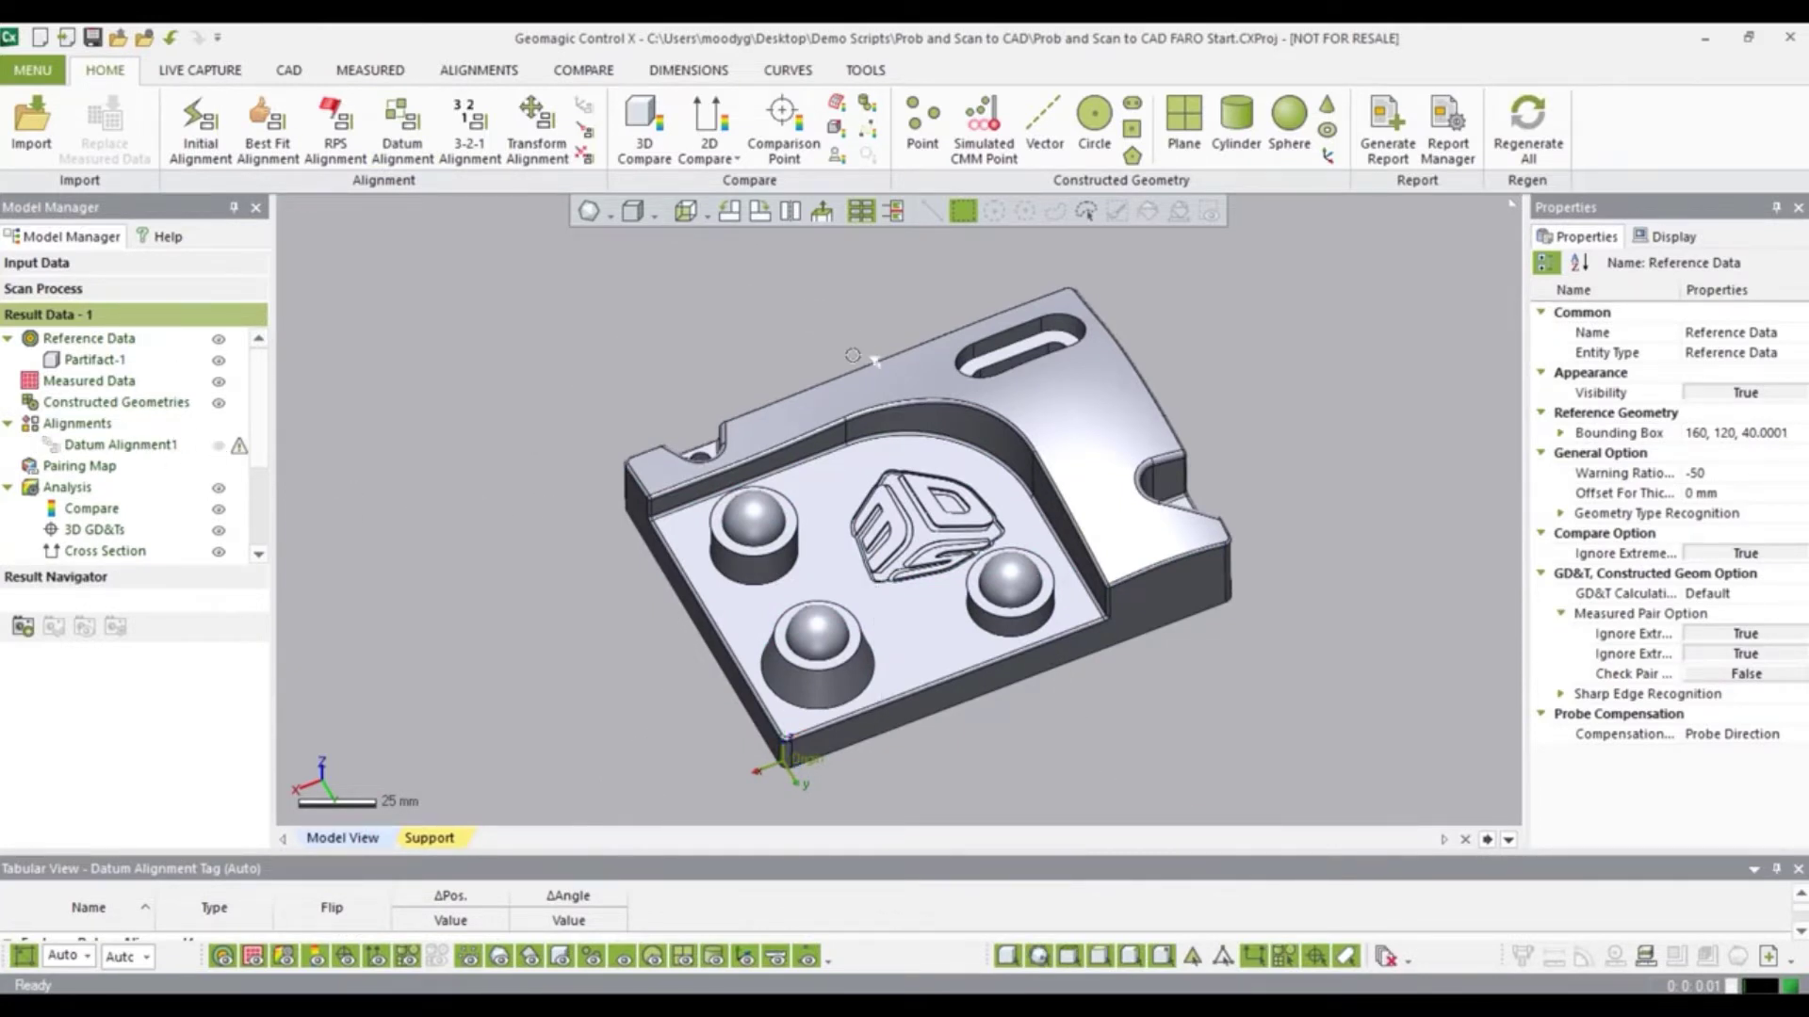
# Set up a 3D Compare with a 100% sampling ratio, the Shape method and the Shortest projection direction.
pyautogui.click(646, 128)
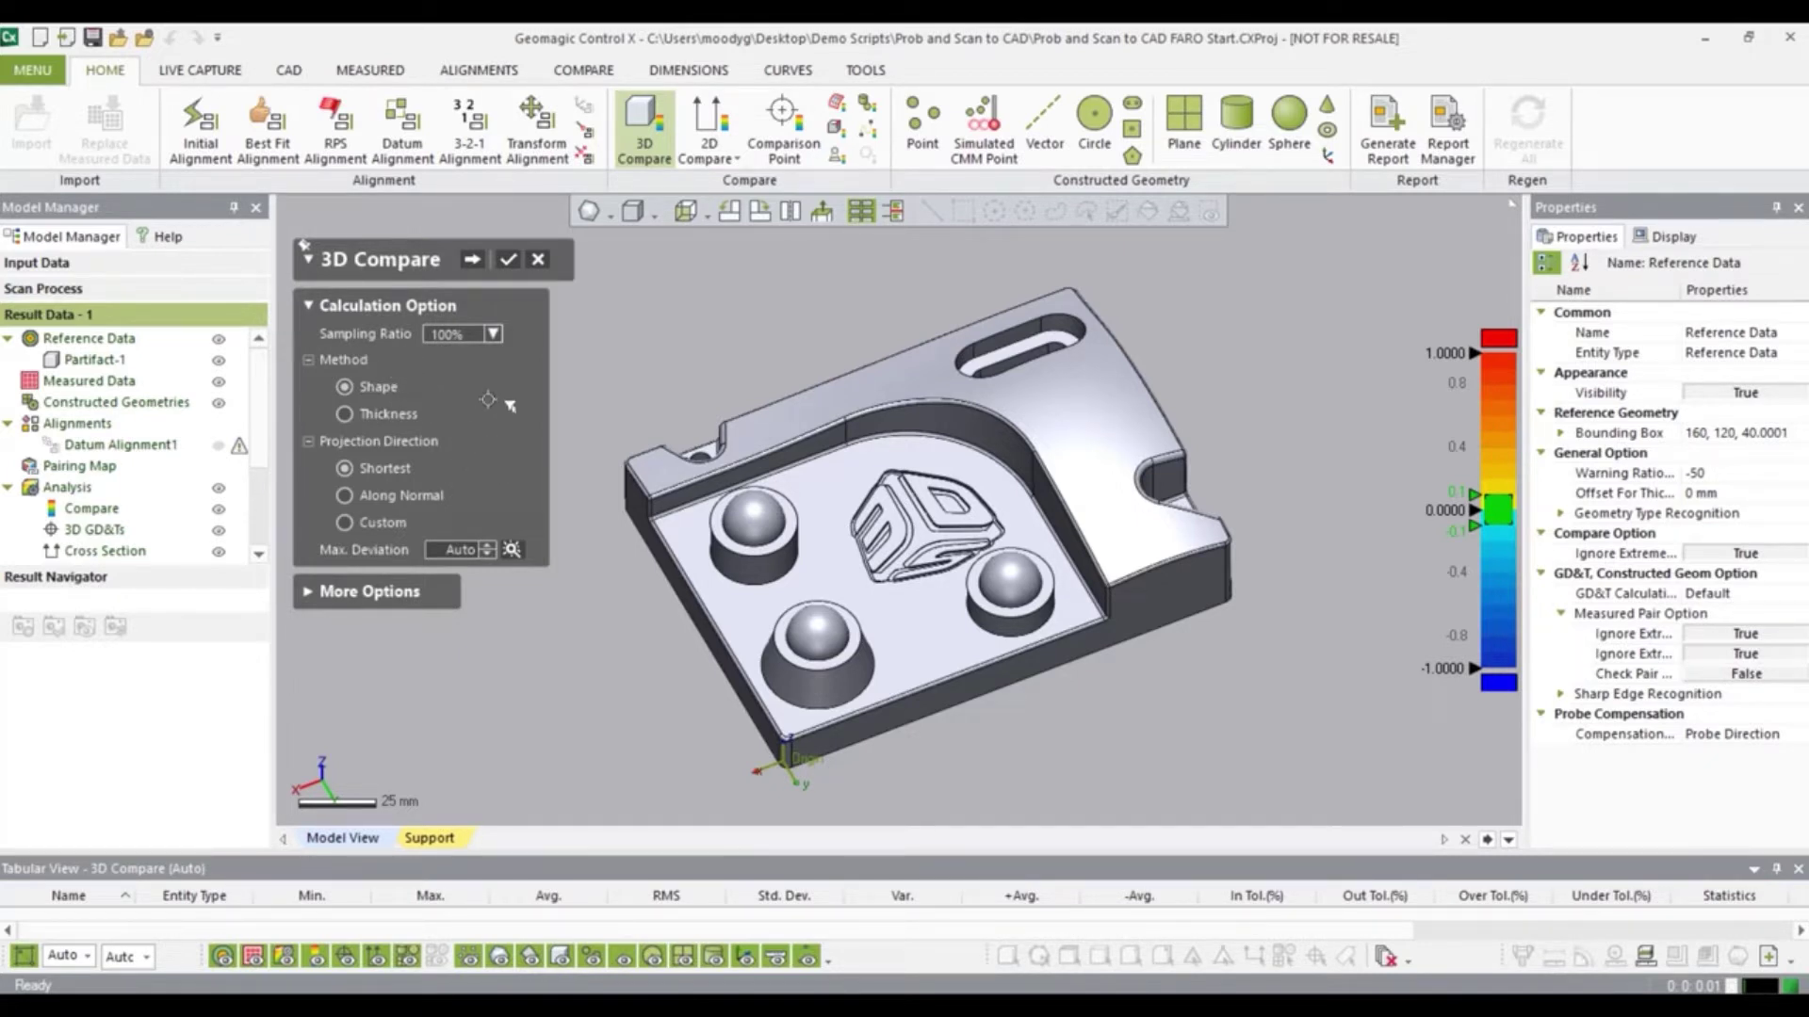
pyautogui.click(473, 259)
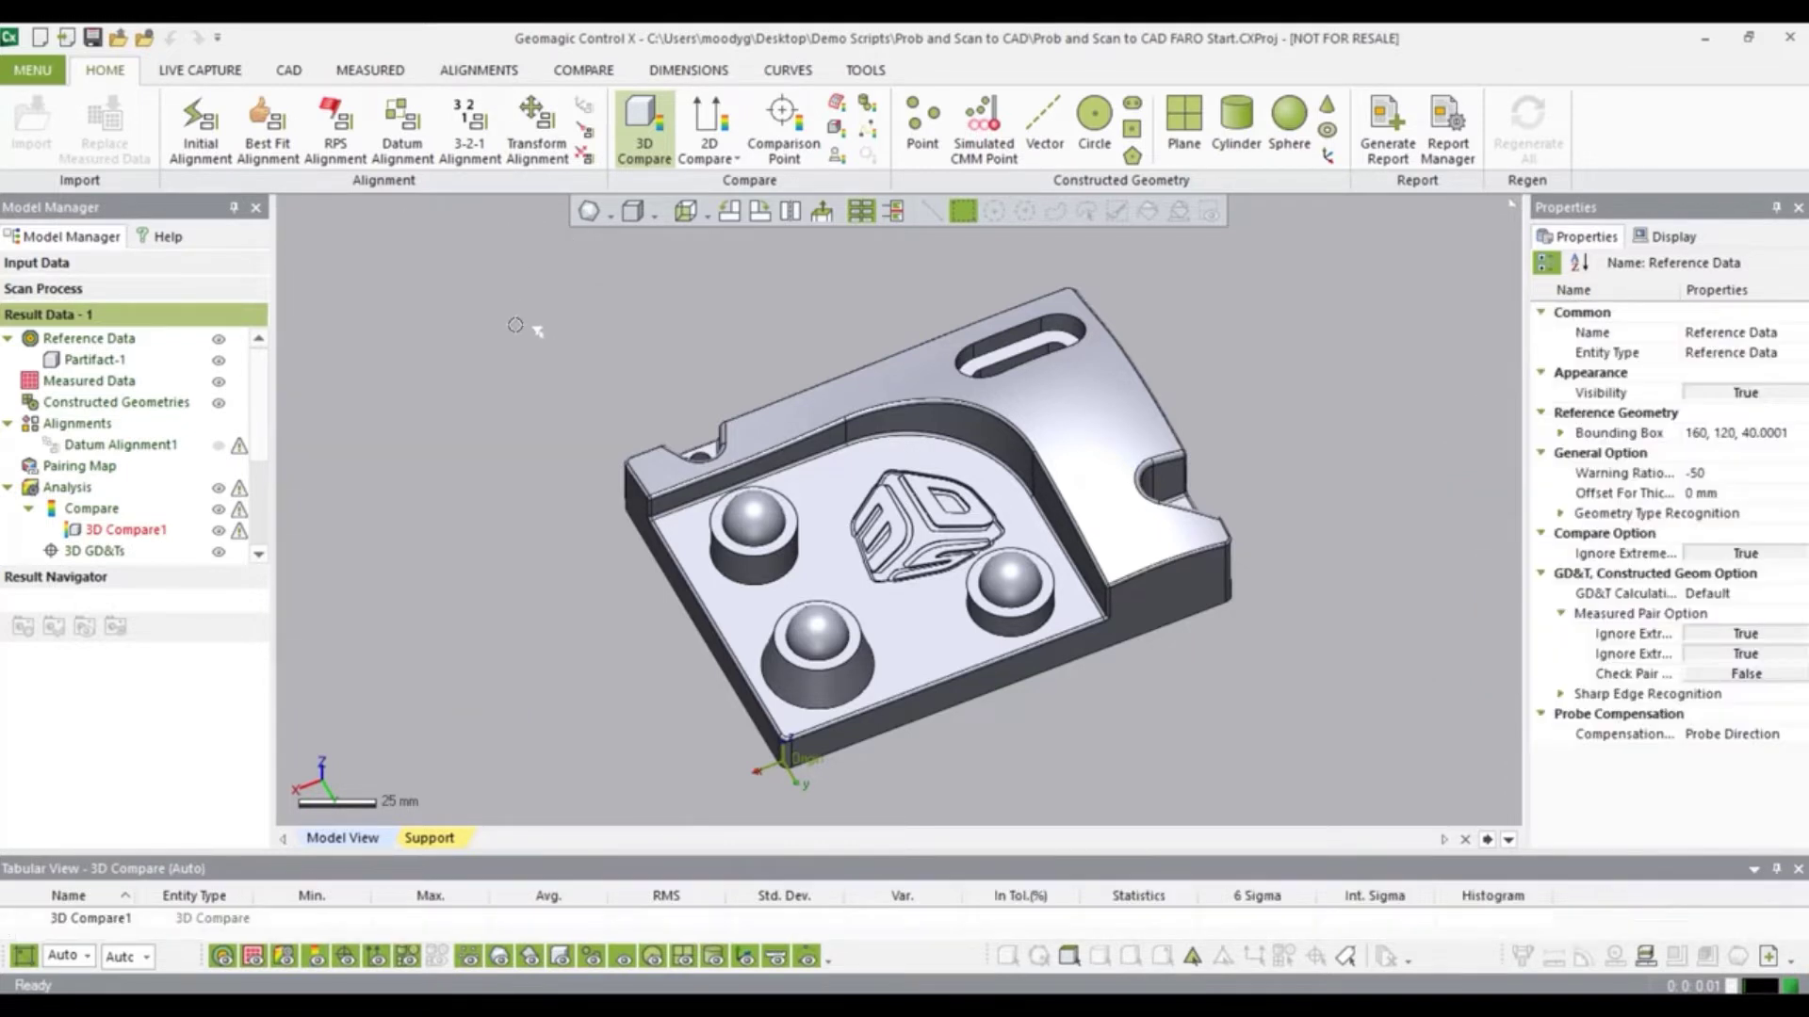
# Add a smart linear dimension between the two rounded end faces of the slot and place it beyond the part's edge.
pyautogui.click(714, 74)
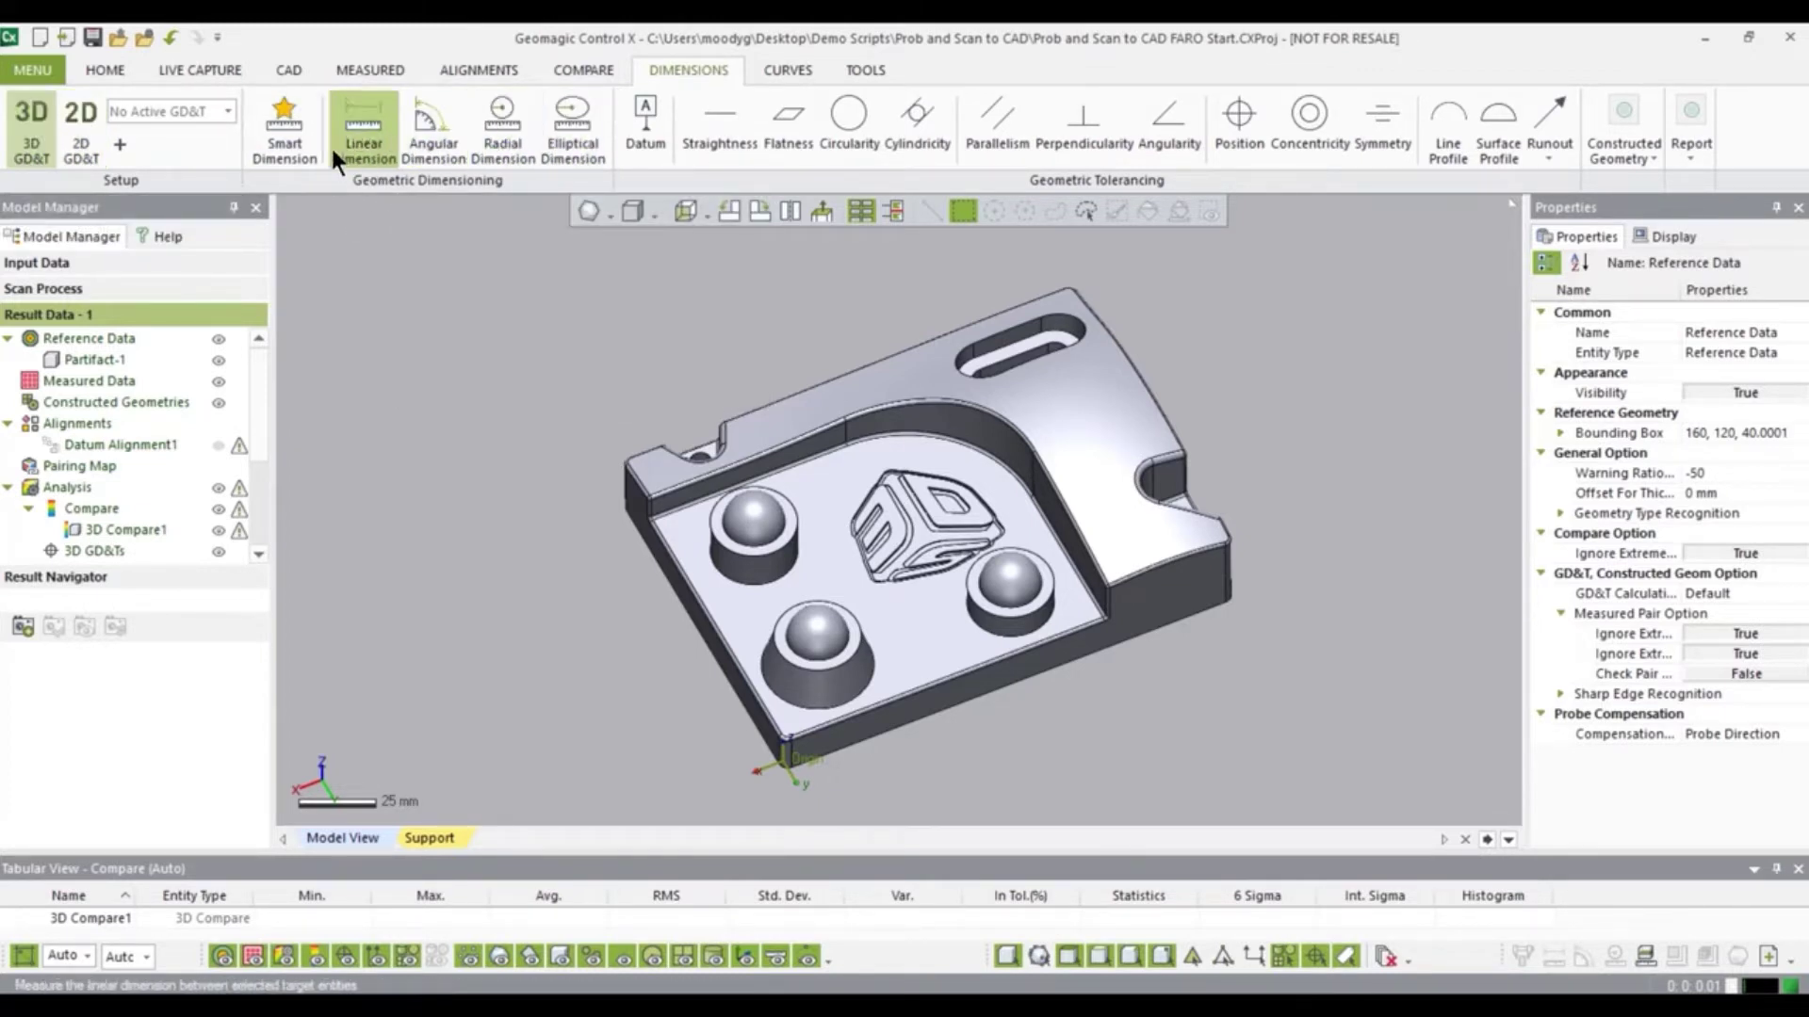
pyautogui.click(284, 127)
pyautogui.click(985, 354)
pyautogui.moveTo(984, 353); pyautogui.dragTo(1094, 372, button='right')
pyautogui.scroll(5, 1095, 372)
pyautogui.click(1055, 358)
pyautogui.moveTo(946, 415); pyautogui.dragTo(810, 415, button='right')
pyautogui.click(801, 414)
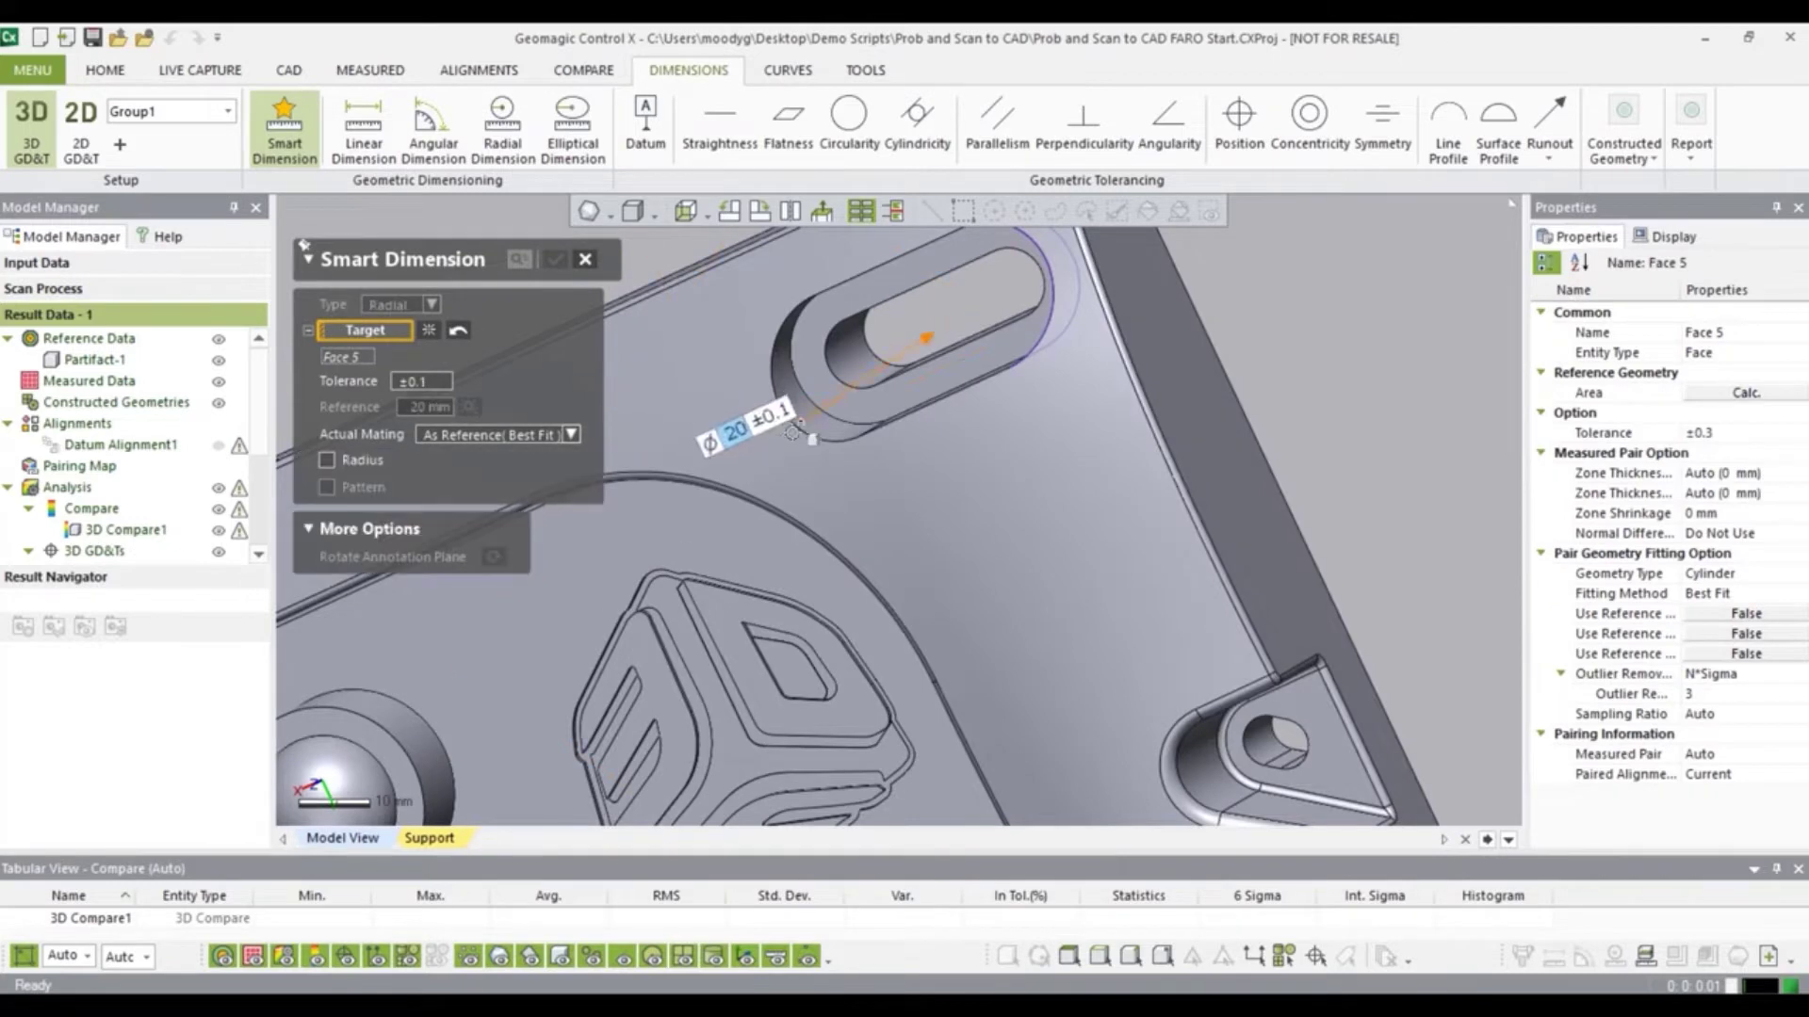
pyautogui.click(809, 410)
pyautogui.scroll(-3, 826, 386)
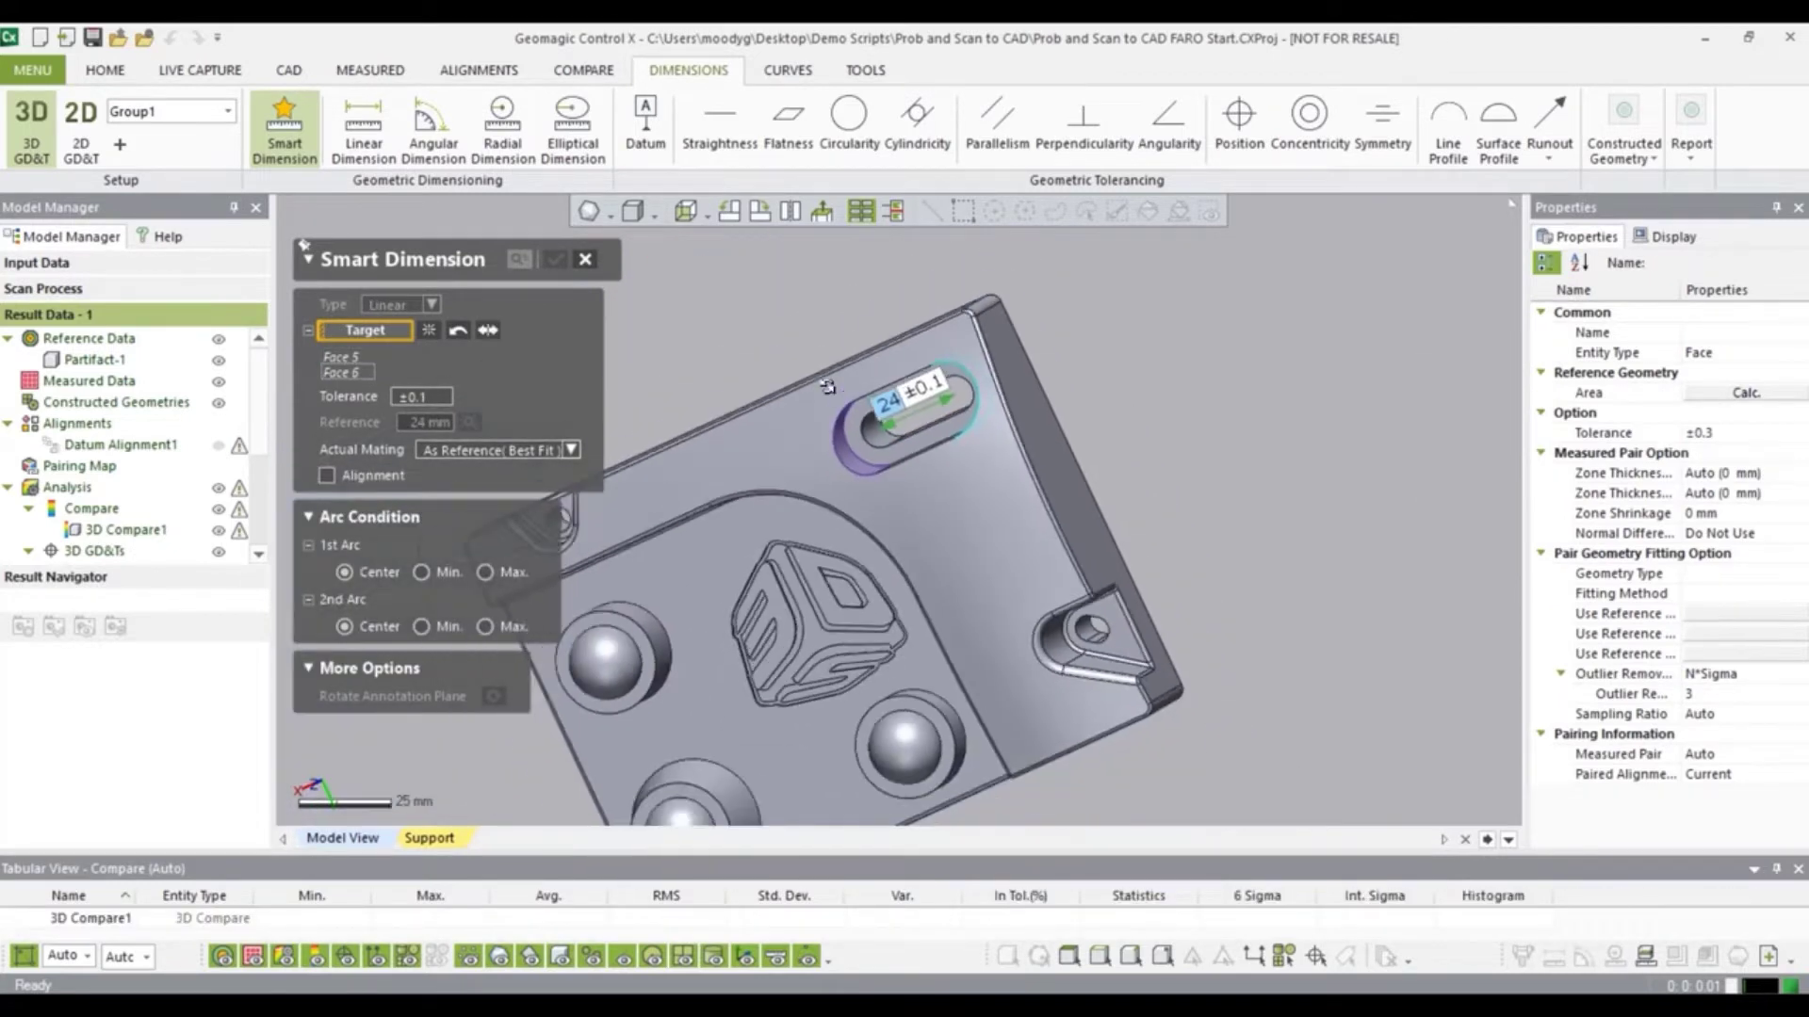
pyautogui.click(805, 296)
# Set both the first and second arc conditions of the slot dimension to Max.
pyautogui.moveTo(806, 297); pyautogui.dragTo(801, 424, button='right')
pyautogui.moveTo(672, 444); pyautogui.dragTo(896, 400, button='right')
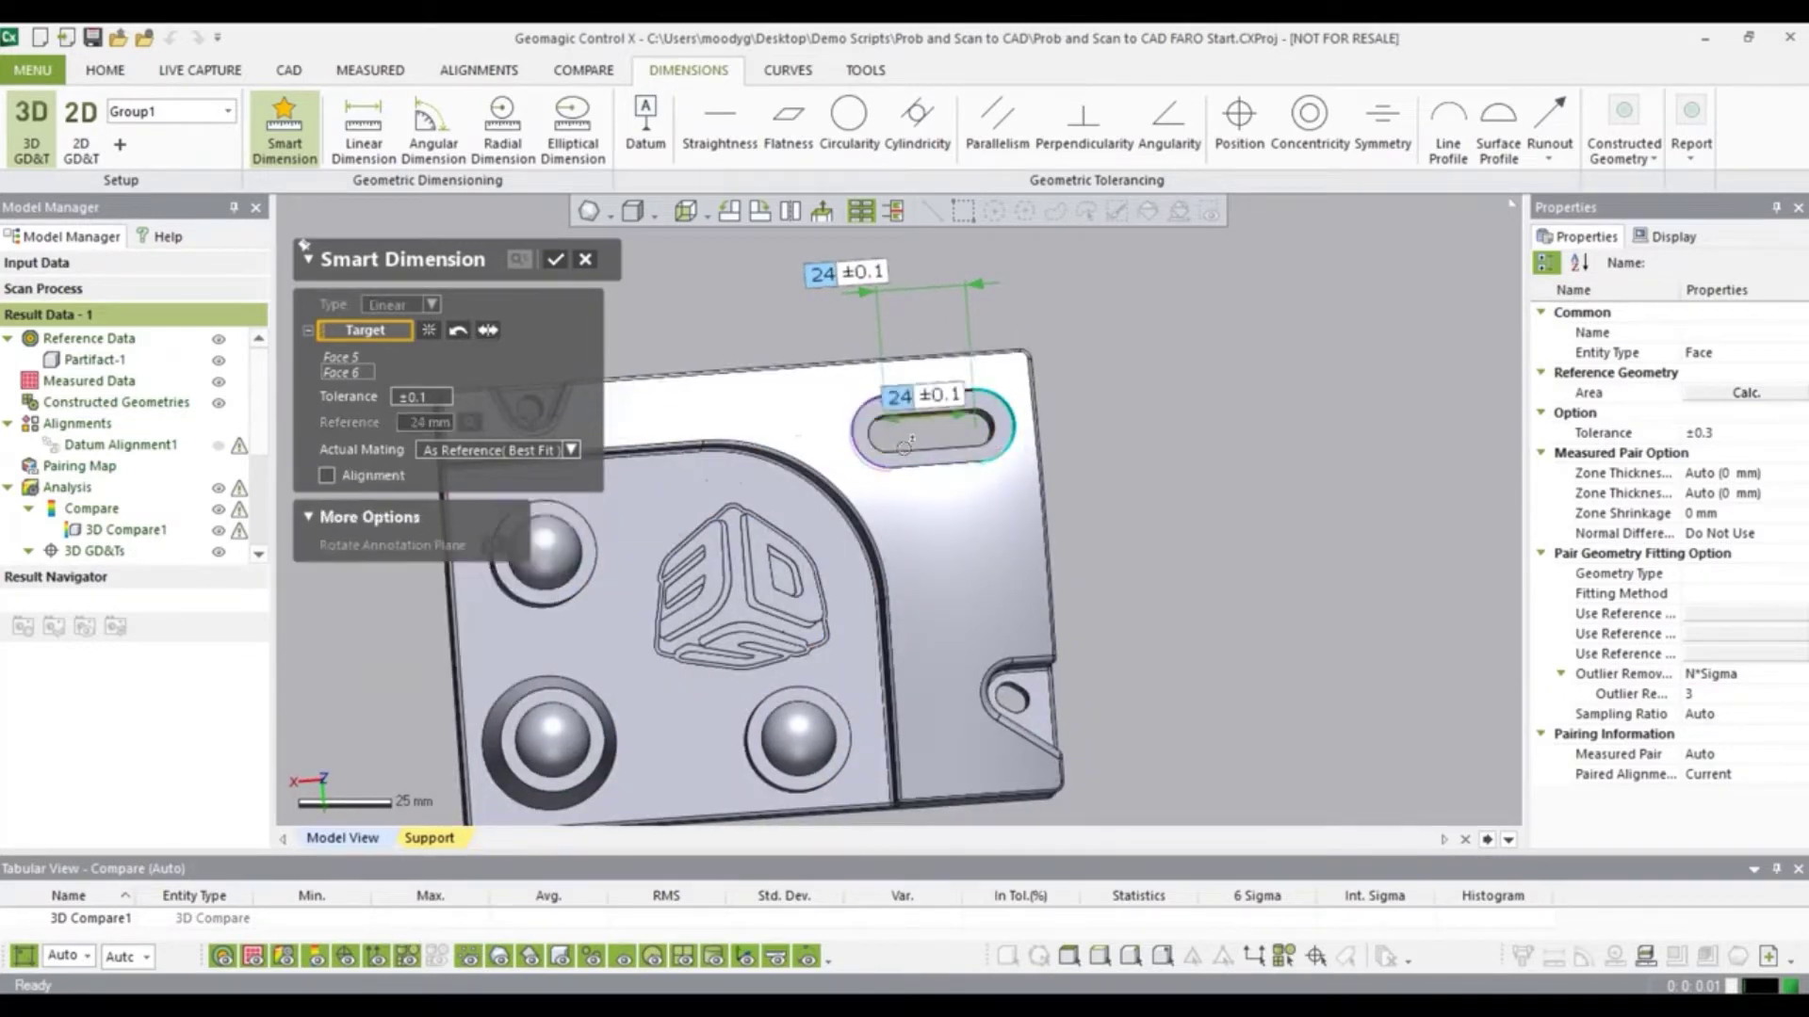
pyautogui.click(486, 572)
pyautogui.click(485, 628)
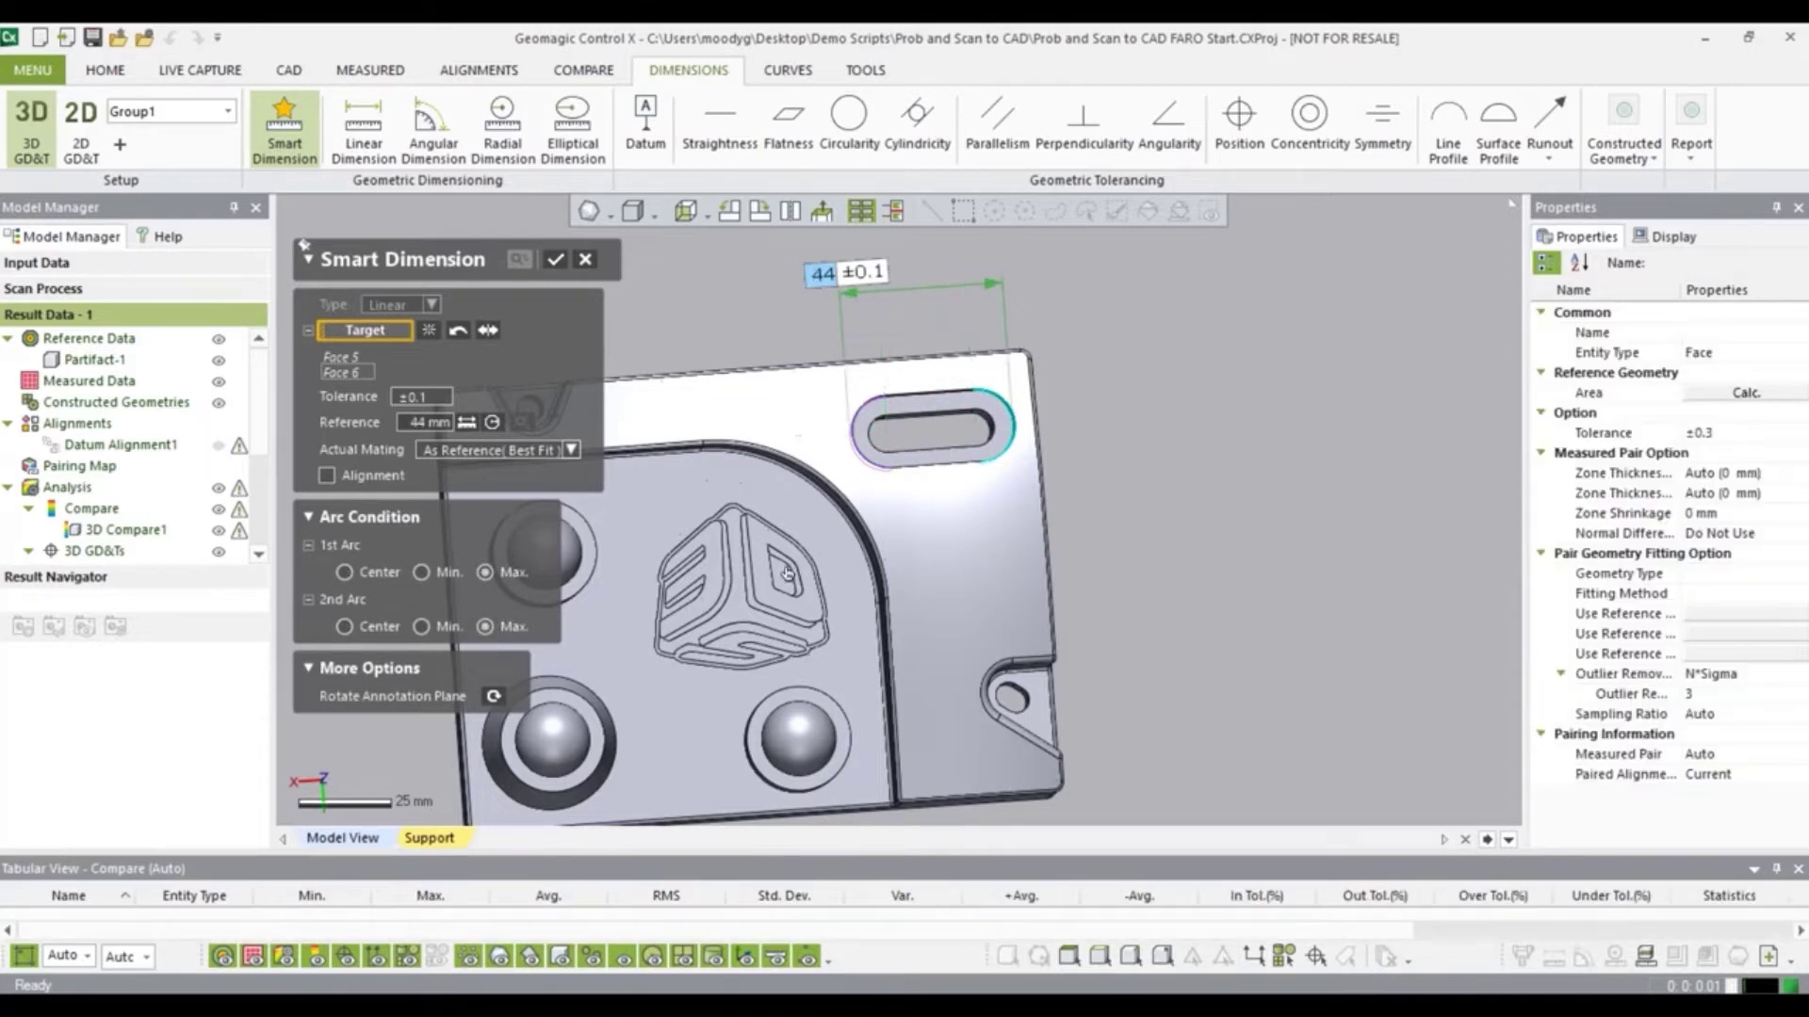
# Add an angular smart dimension with a ±0.5 tolerance between the two angled side faces of the notch at the part's right edge.
pyautogui.moveTo(861, 651); pyautogui.dragTo(712, 640, button='right')
pyautogui.click(1003, 685)
pyautogui.scroll(-3, 952, 716)
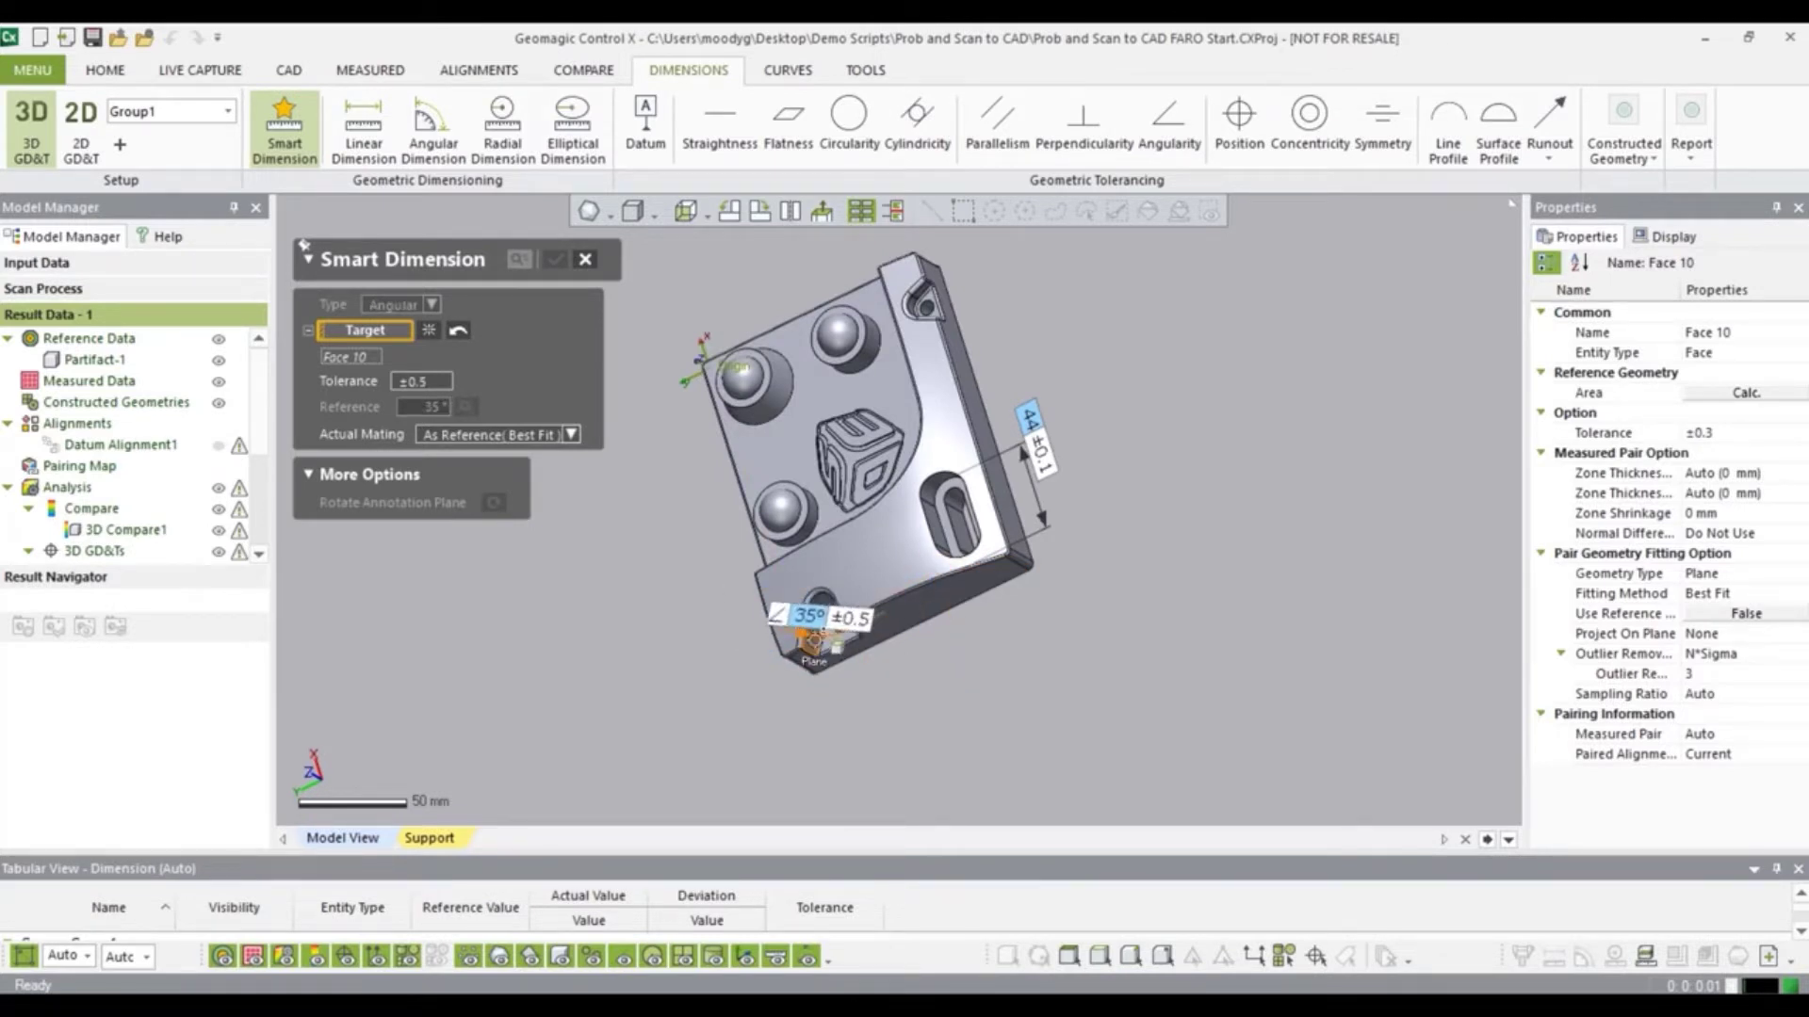
pyautogui.click(810, 629)
pyautogui.moveTo(823, 655); pyautogui.dragTo(959, 596, button='right')
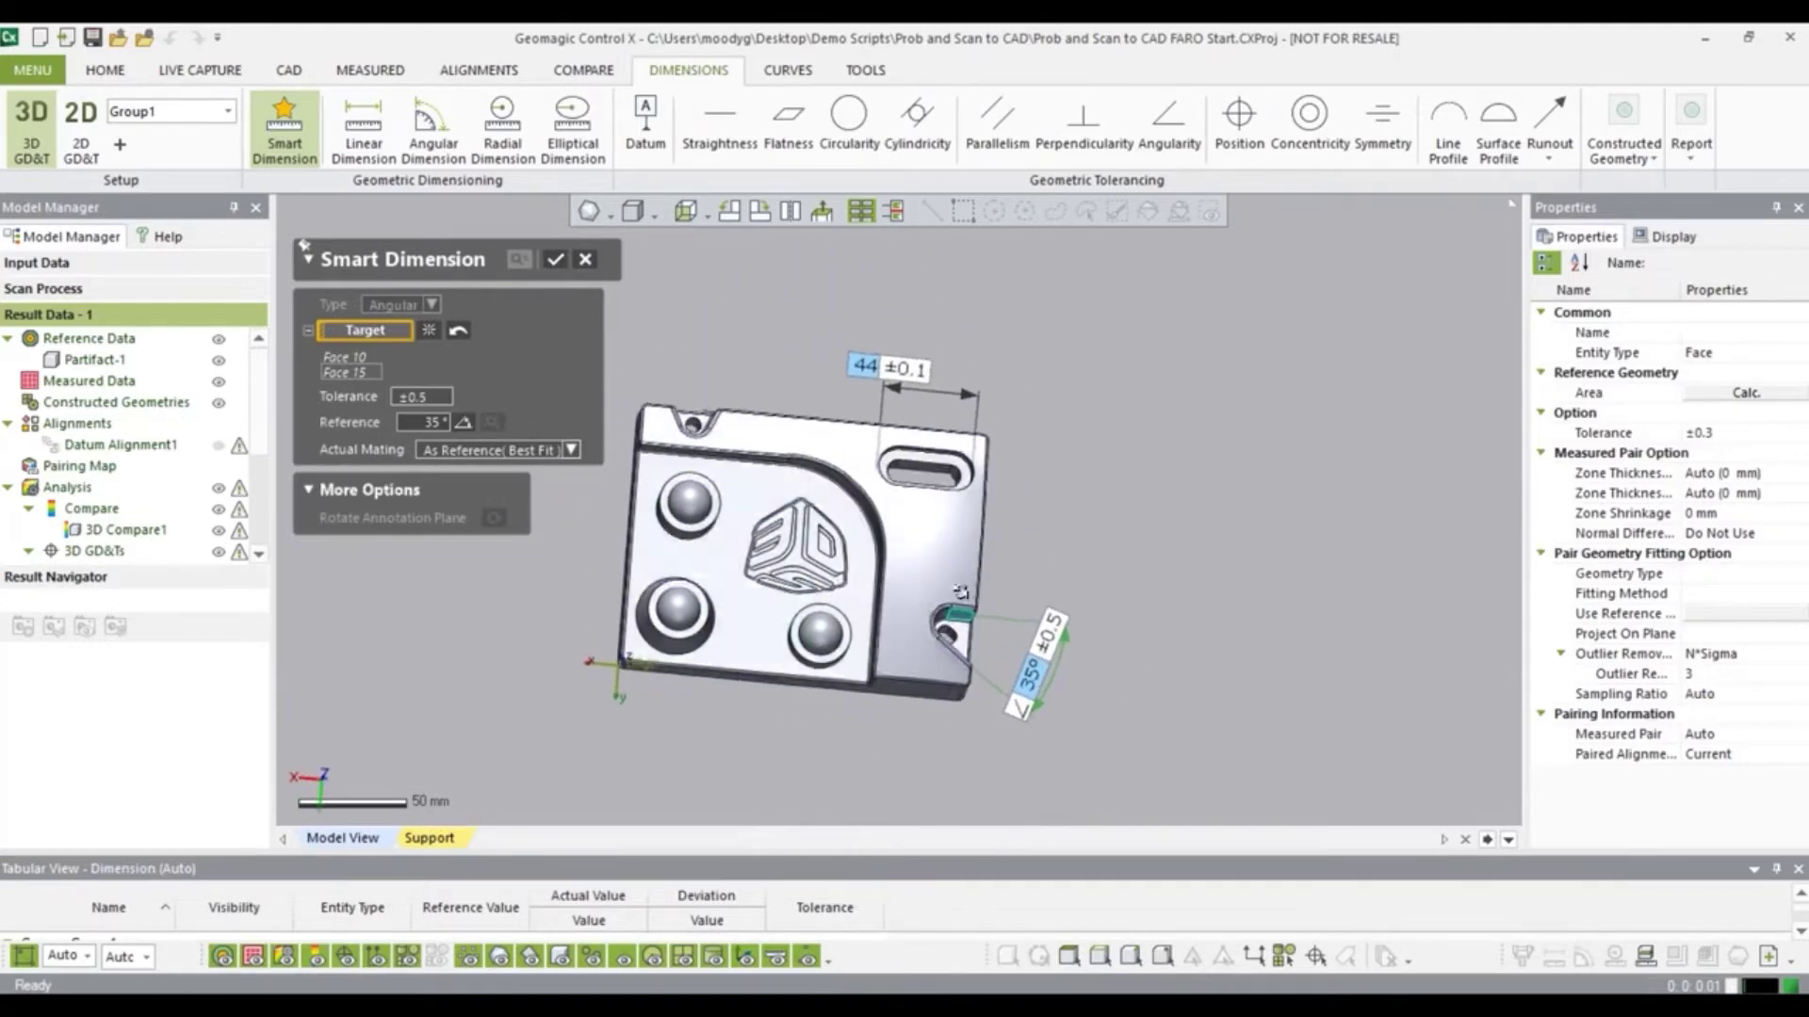
# Add a diameter dimension with a ±0.1 tolerance to the hole in the notch near the part's upper-left corner, and finish dimensioning.
pyautogui.scroll(3, 747, 493)
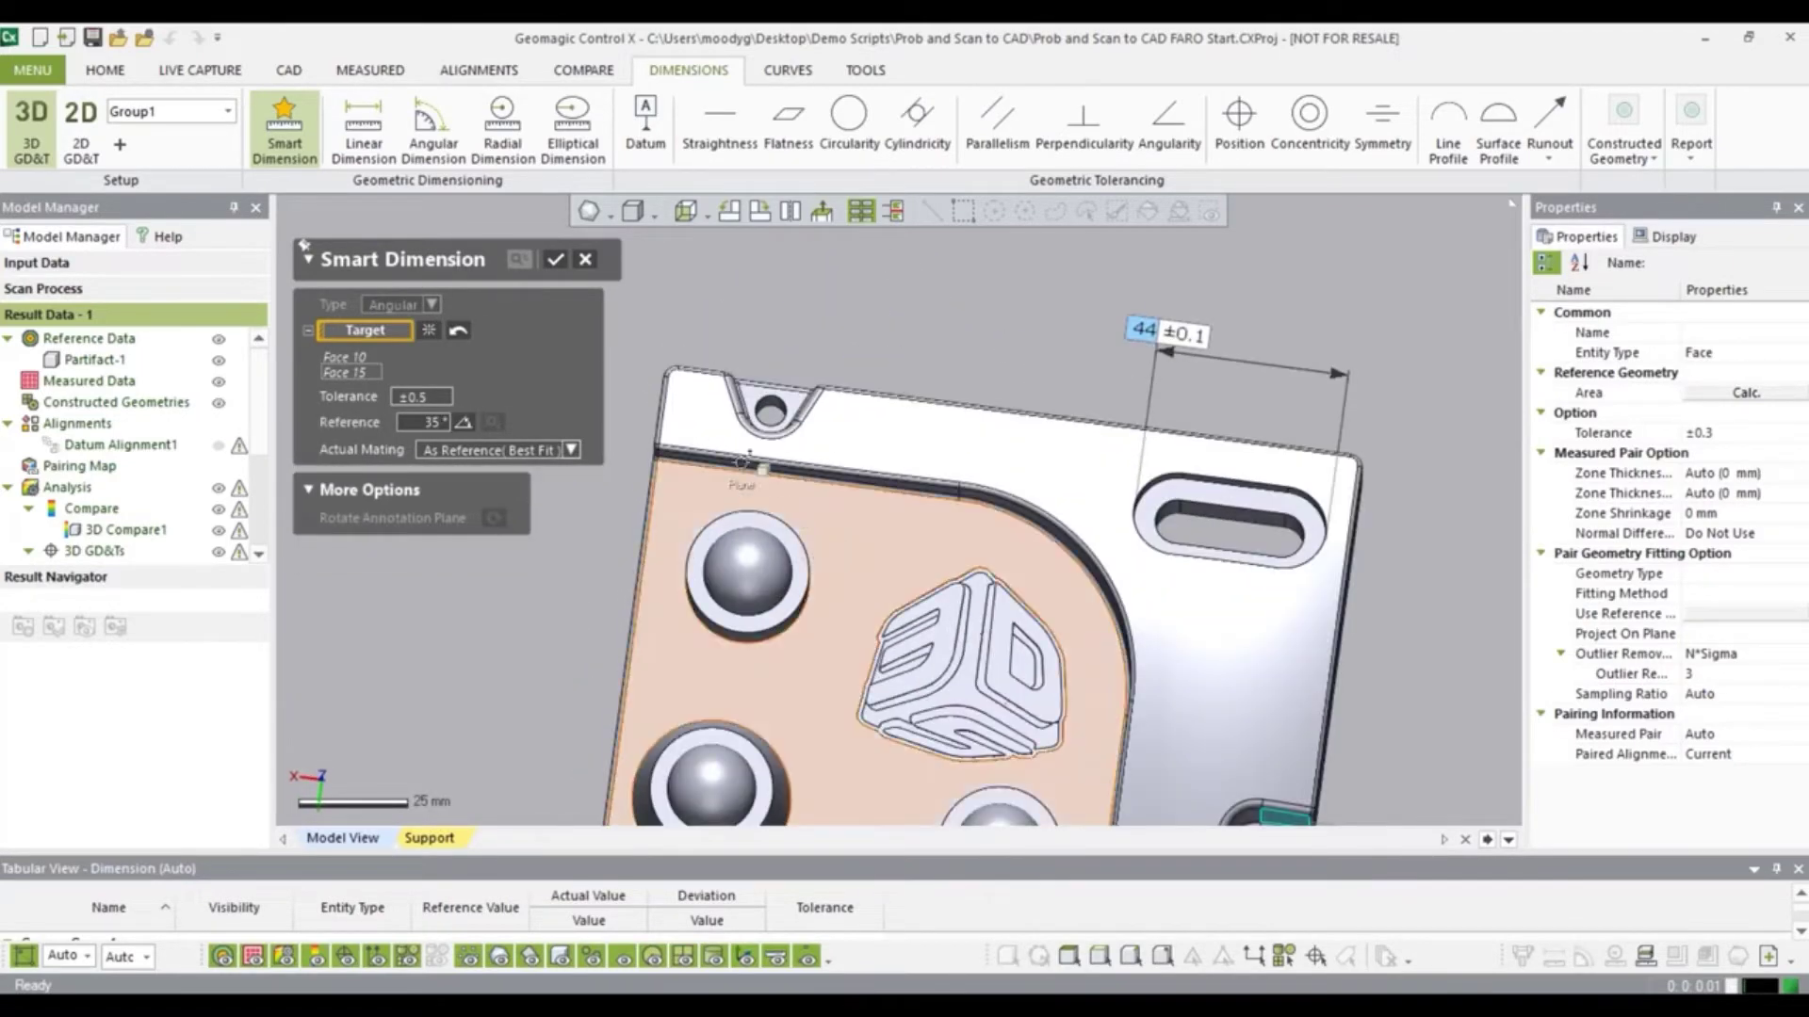
pyautogui.scroll(4, 742, 445)
pyautogui.click(816, 367)
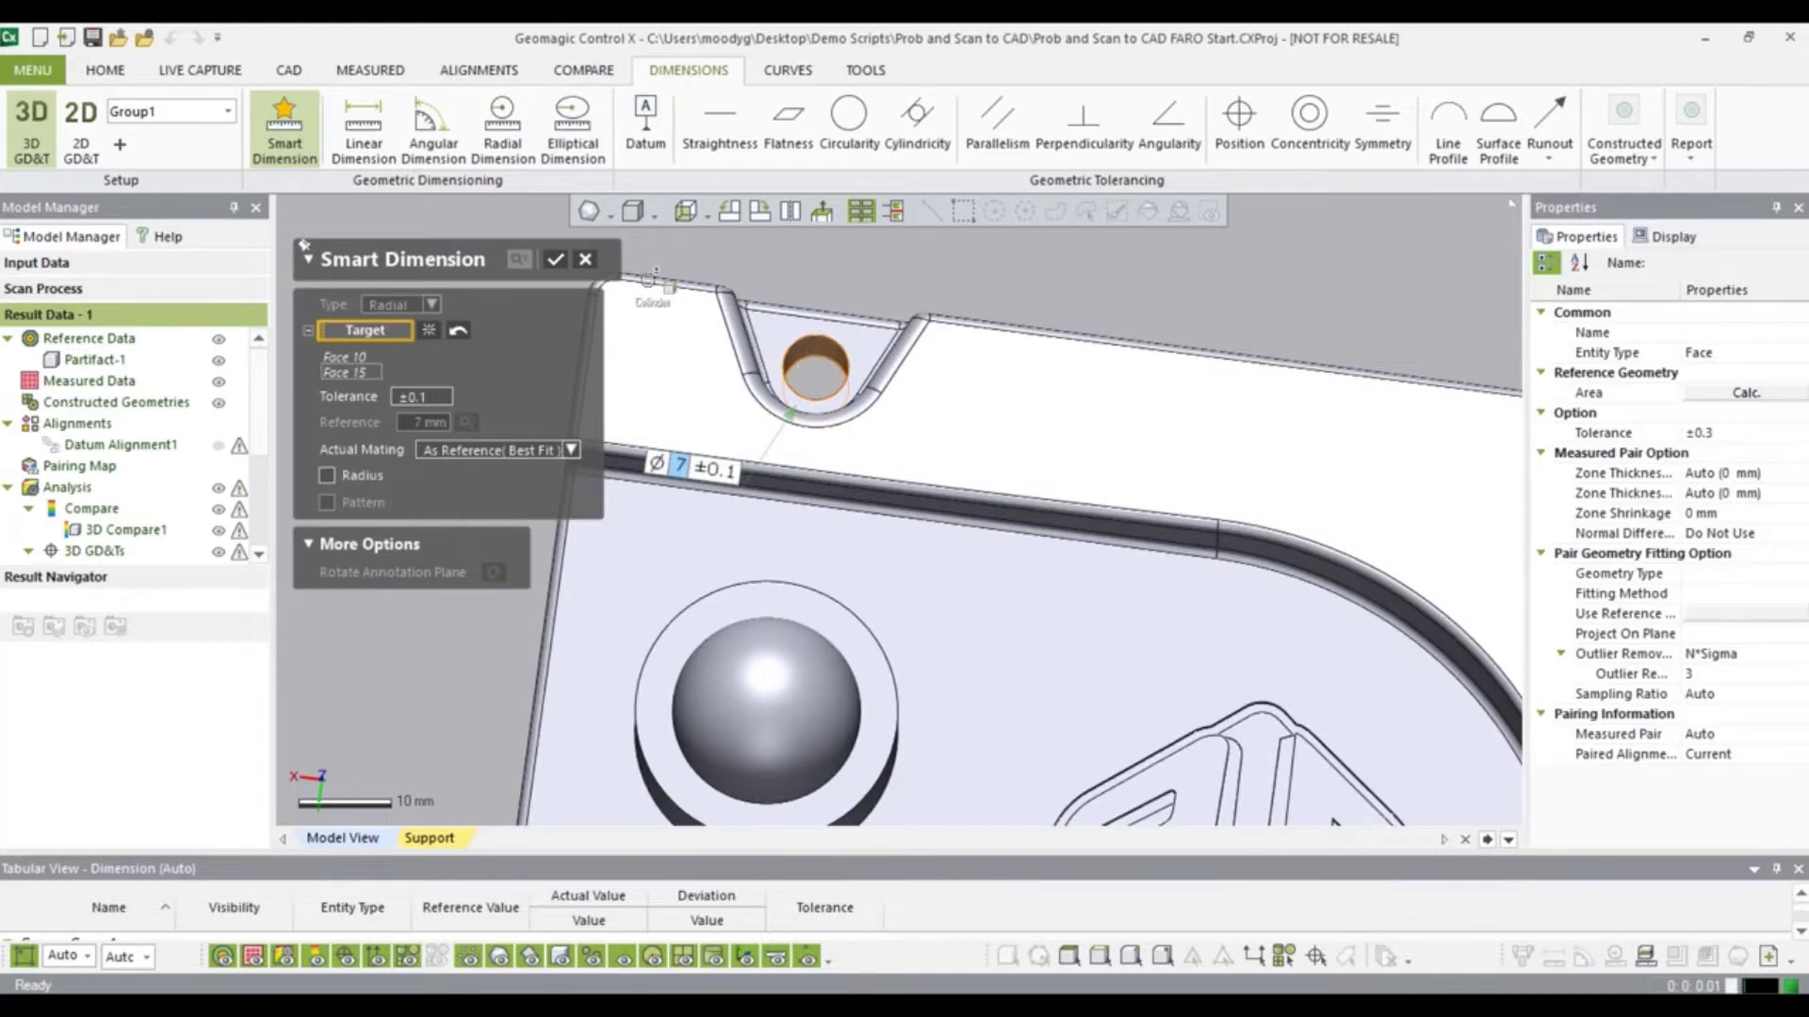
pyautogui.scroll(-3, 1106, 317)
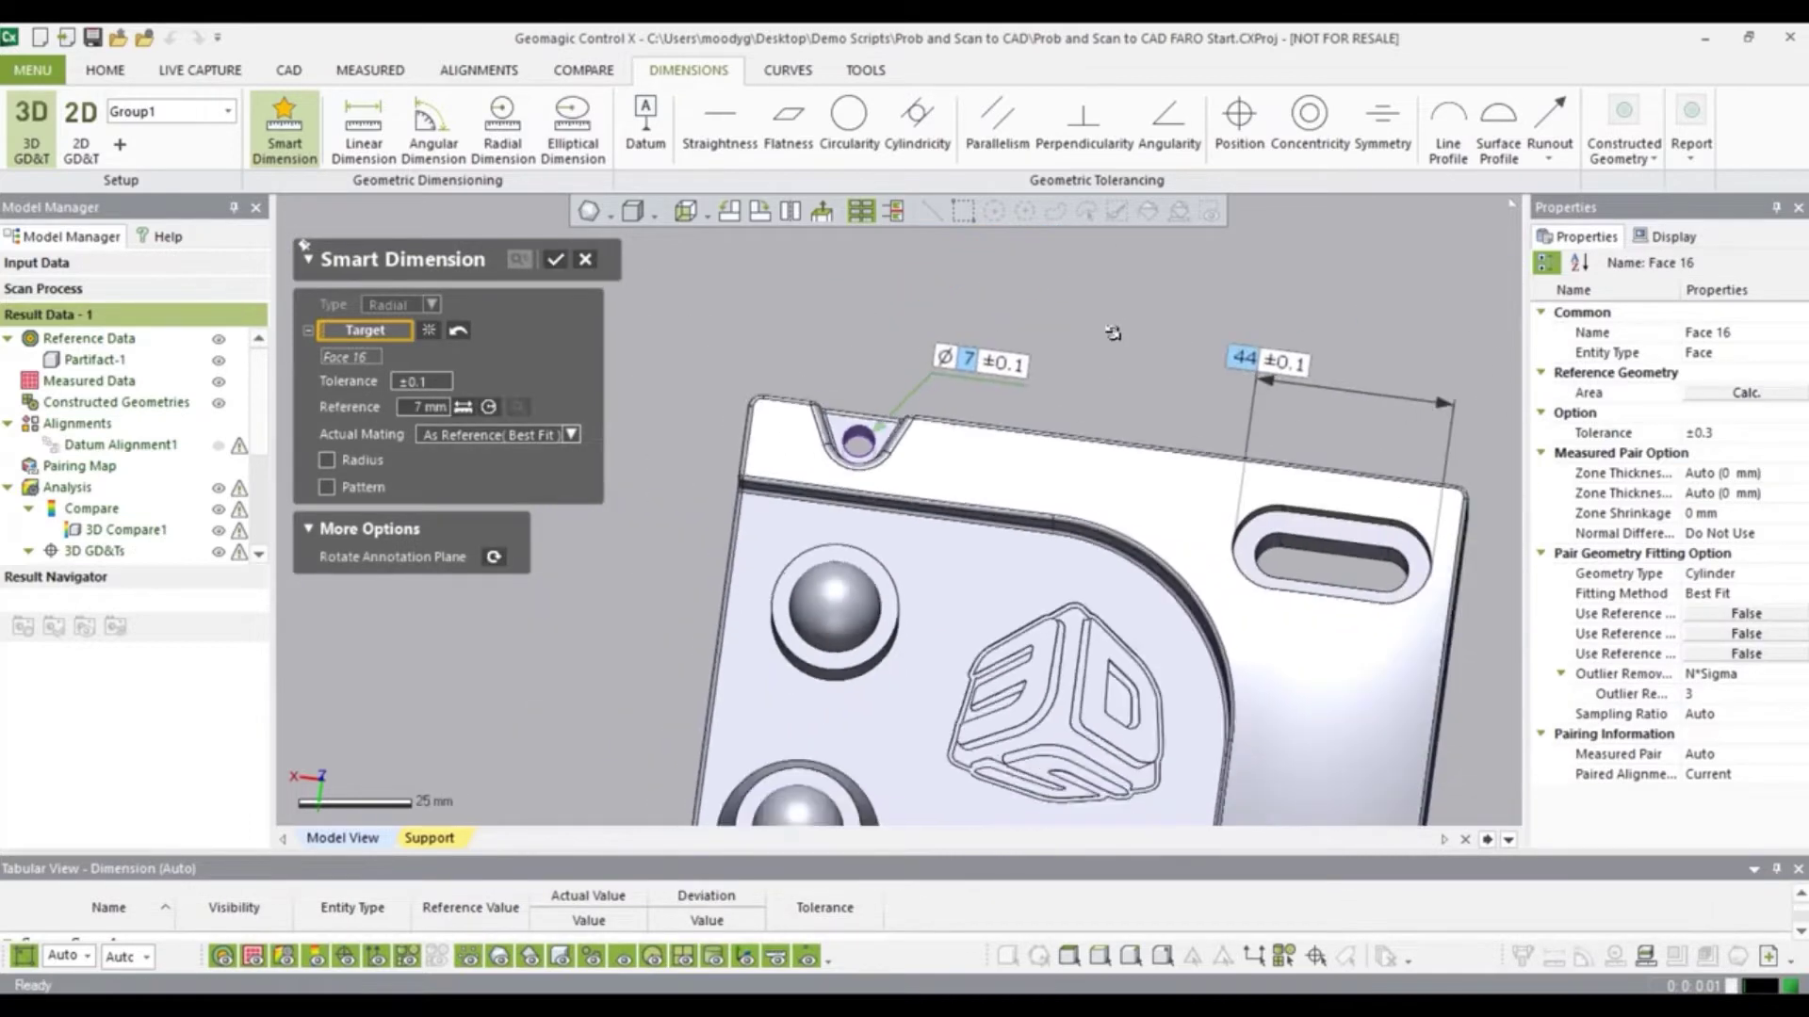
pyautogui.scroll(-3, 948, 384)
pyautogui.moveTo(948, 384); pyautogui.dragTo(715, 282, button='right')
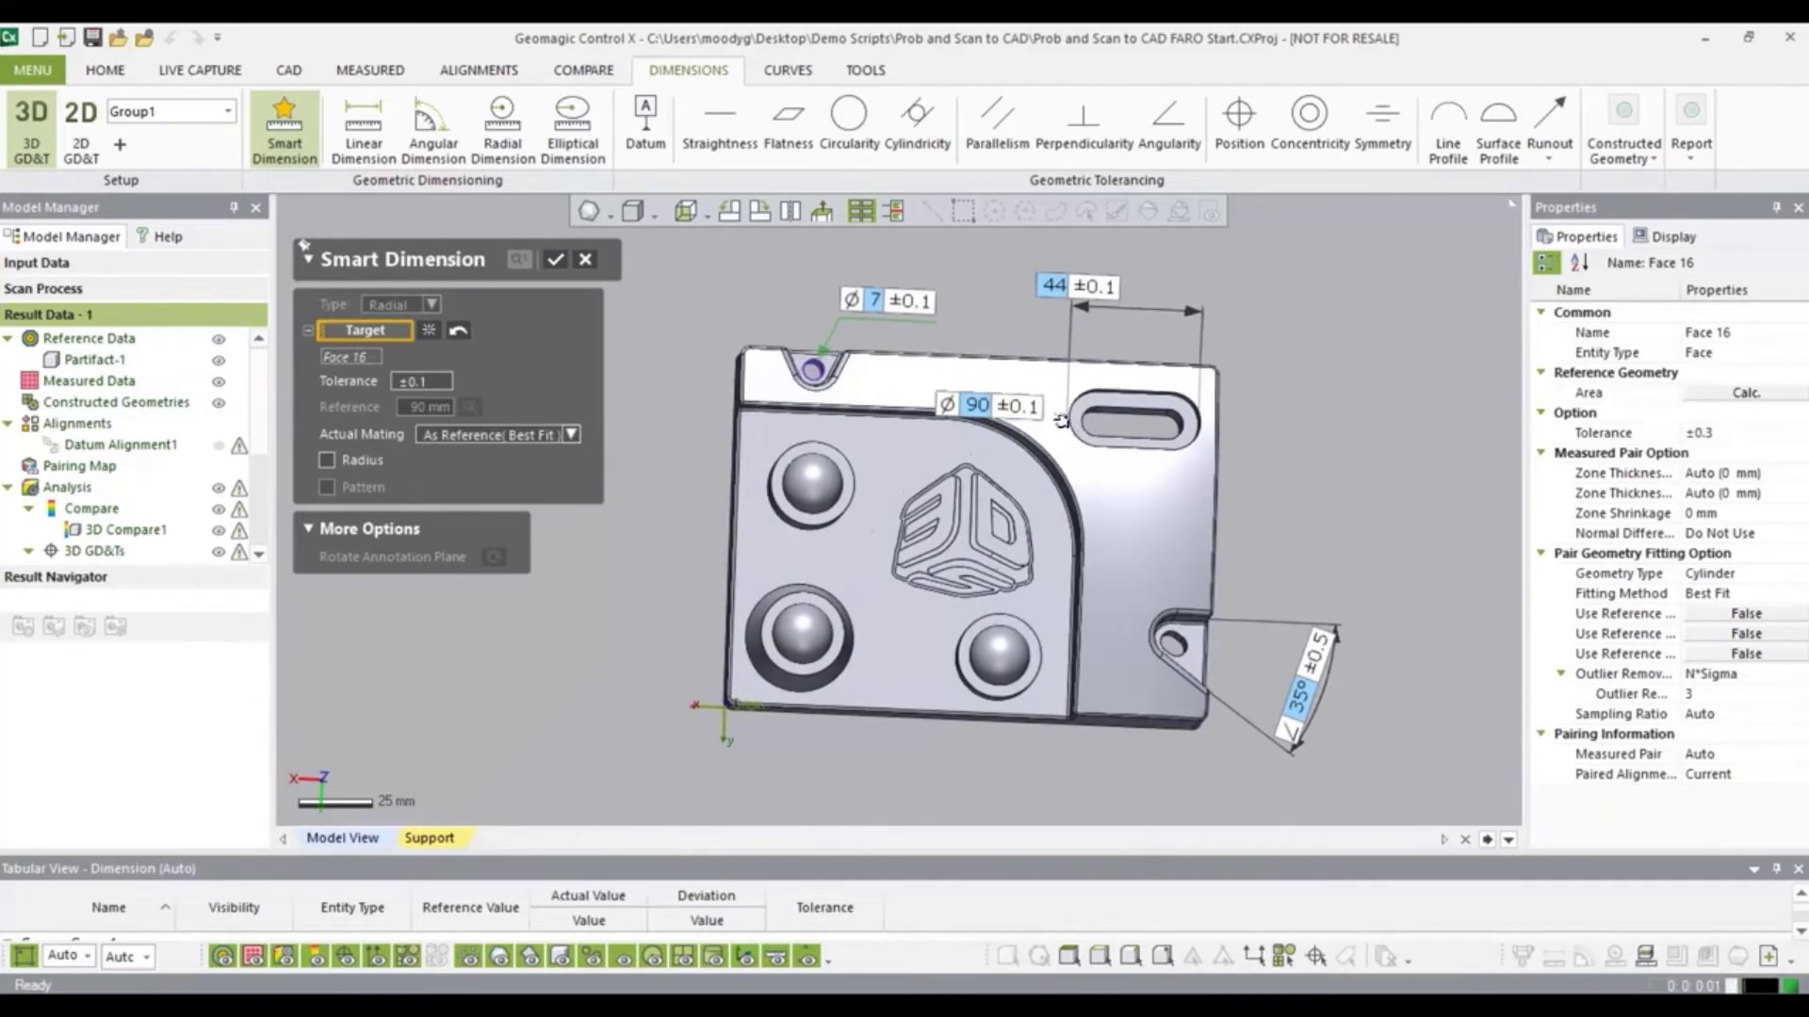
pyautogui.click(549, 262)
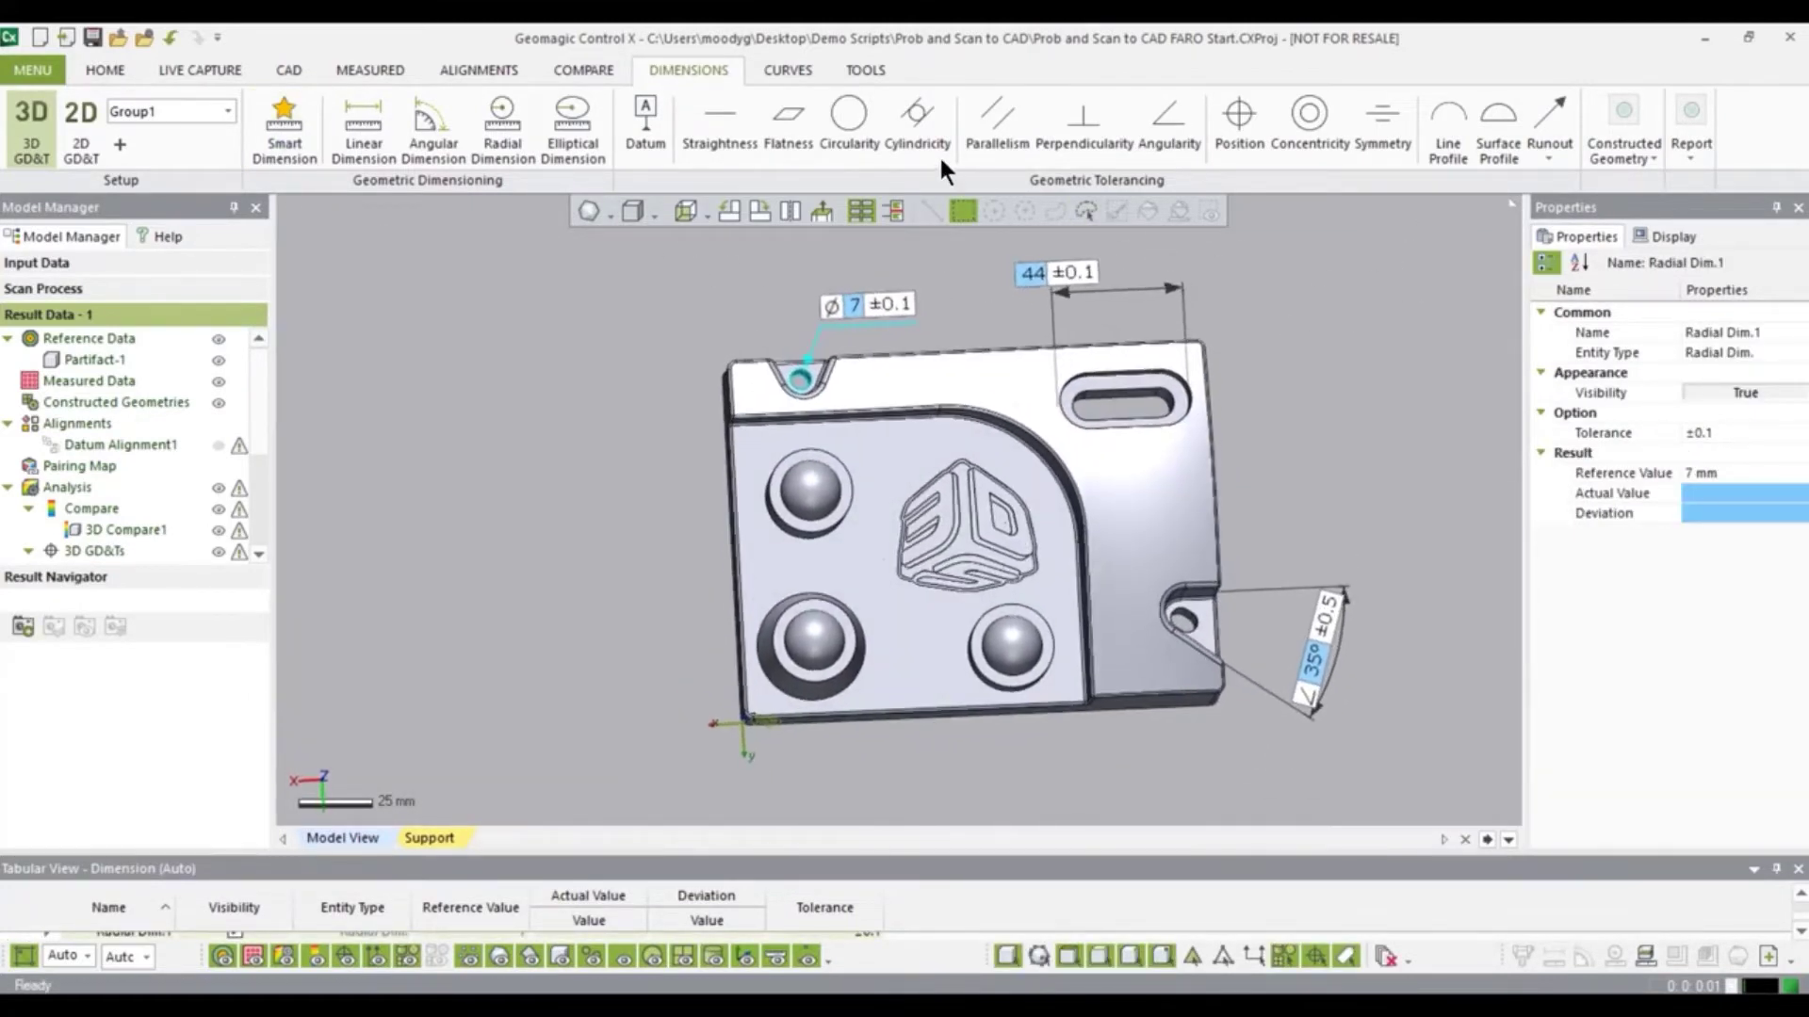
# Assign datum A to the cylindrical hole in the upper-left notch and place its label beside the hole.
pyautogui.click(659, 132)
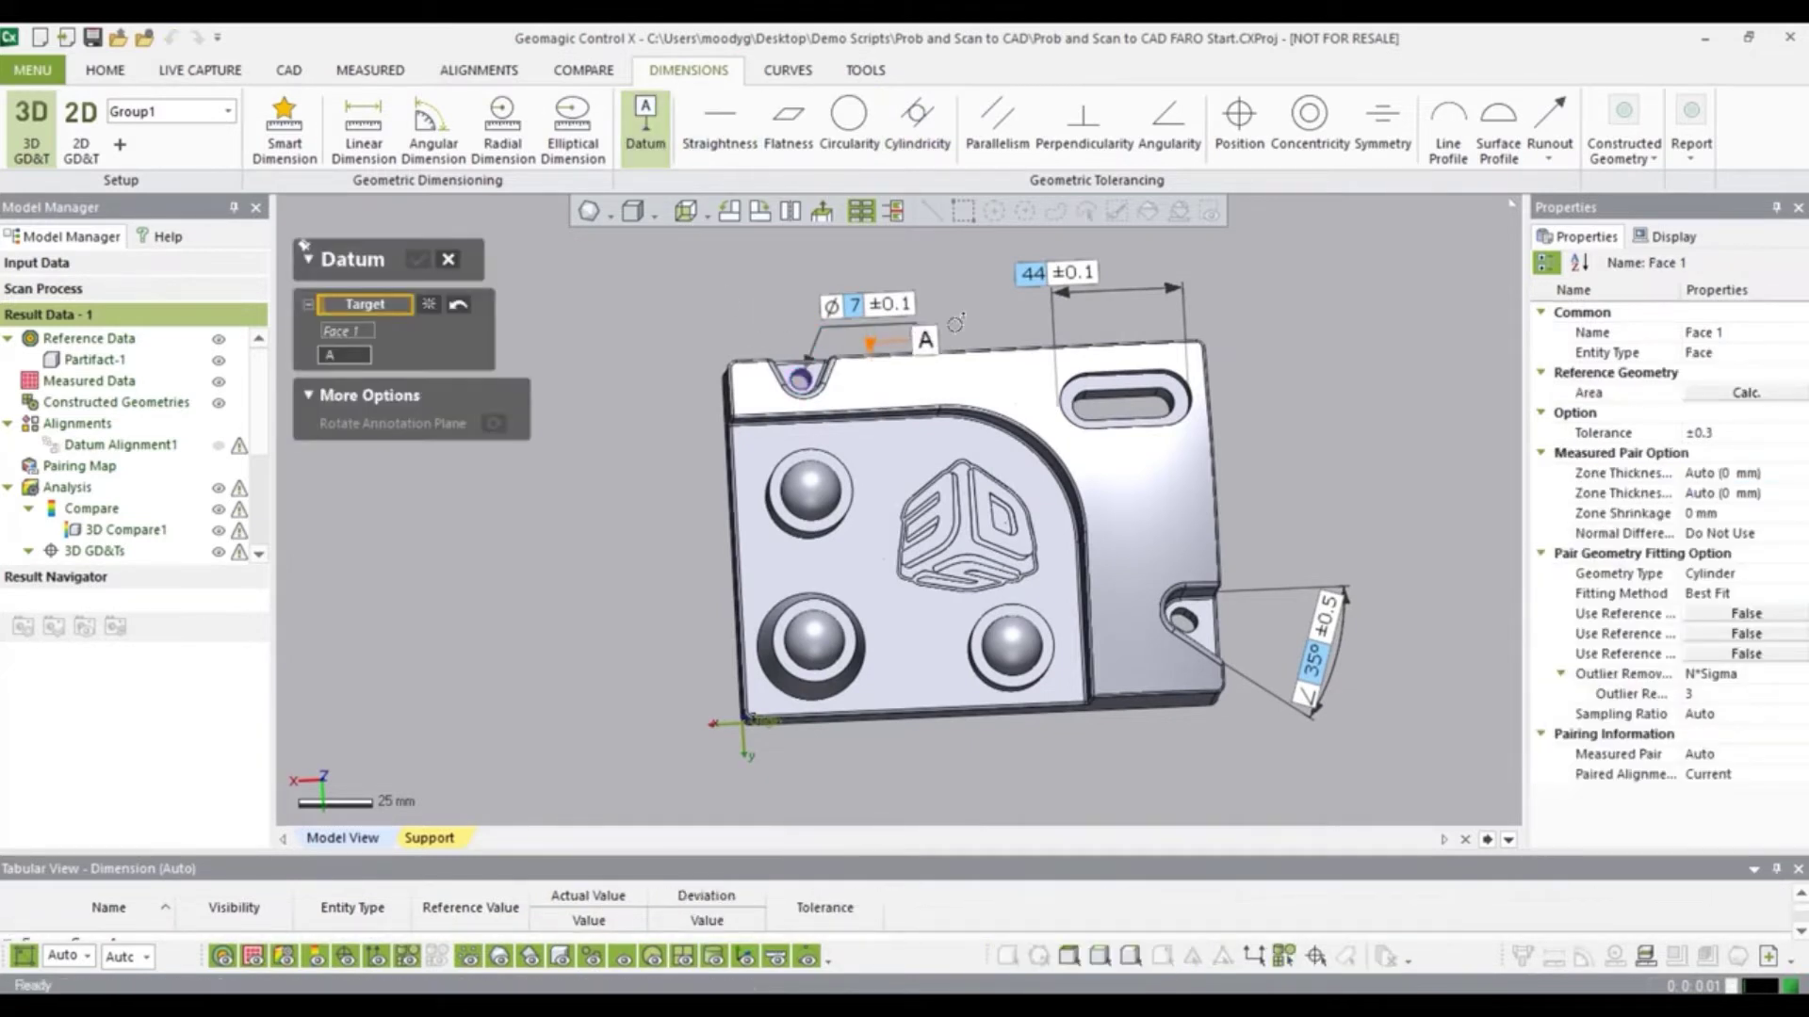
pyautogui.click(961, 382)
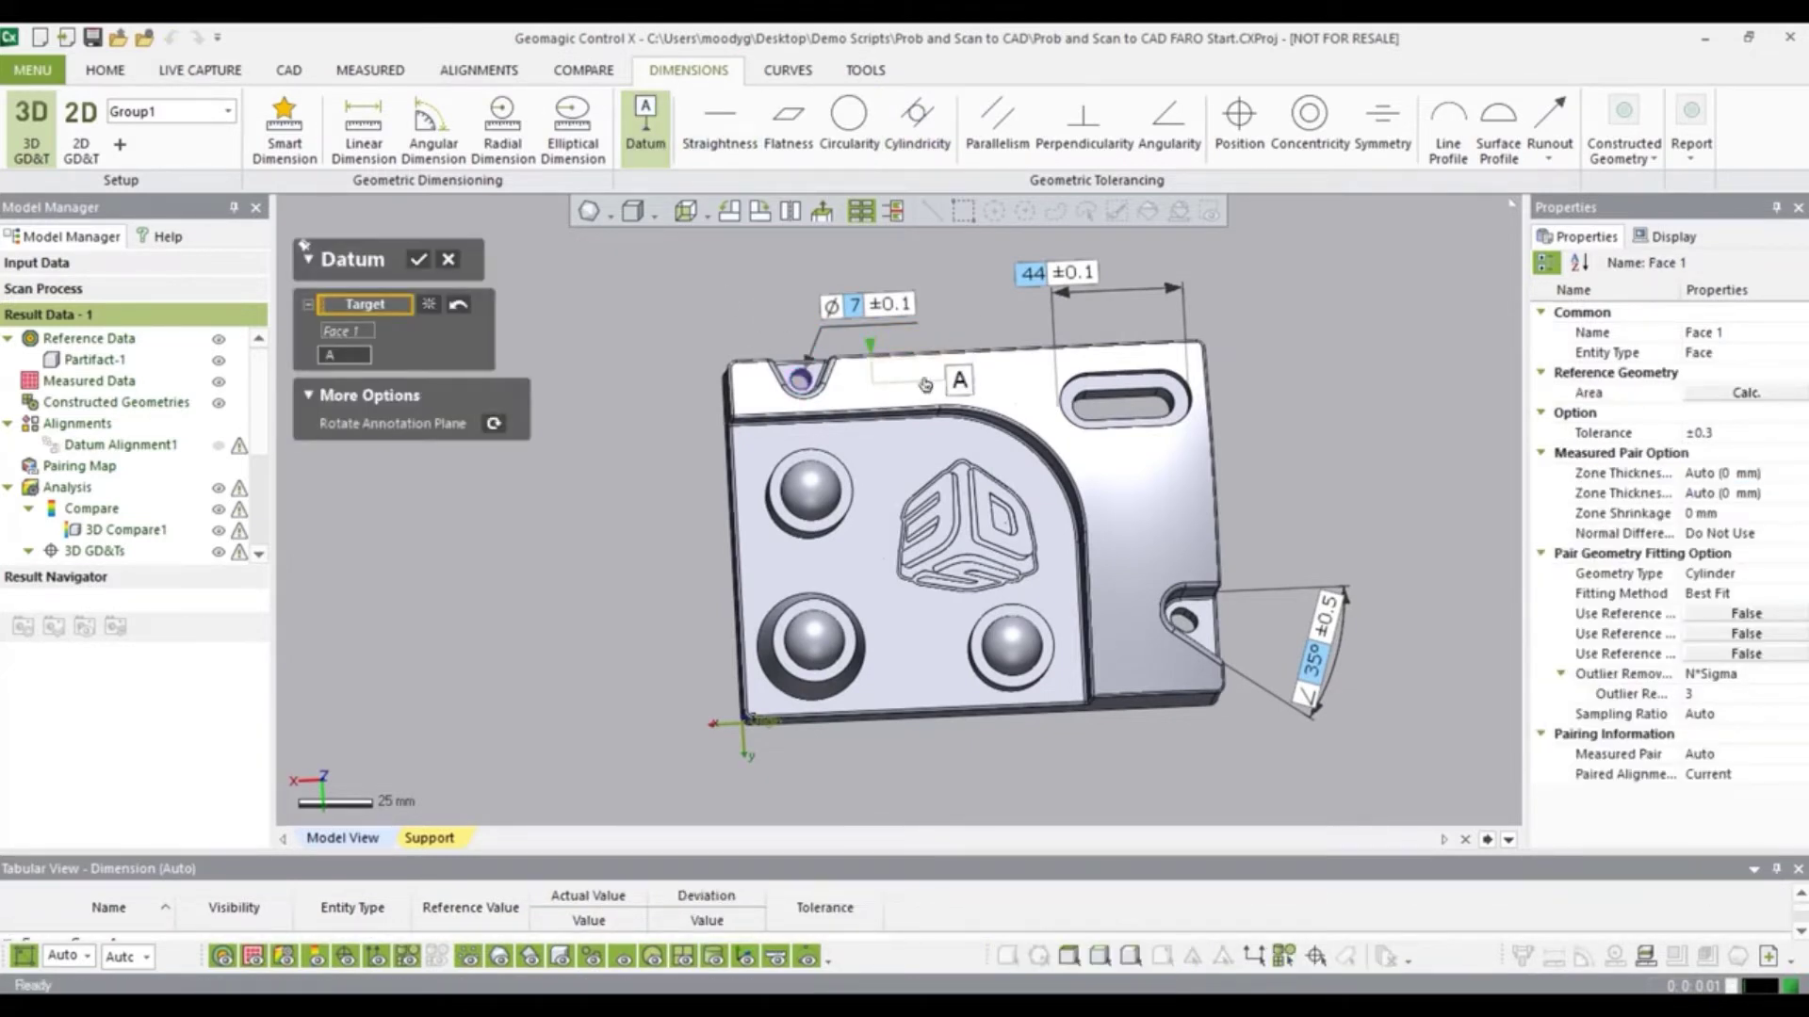
pyautogui.click(419, 259)
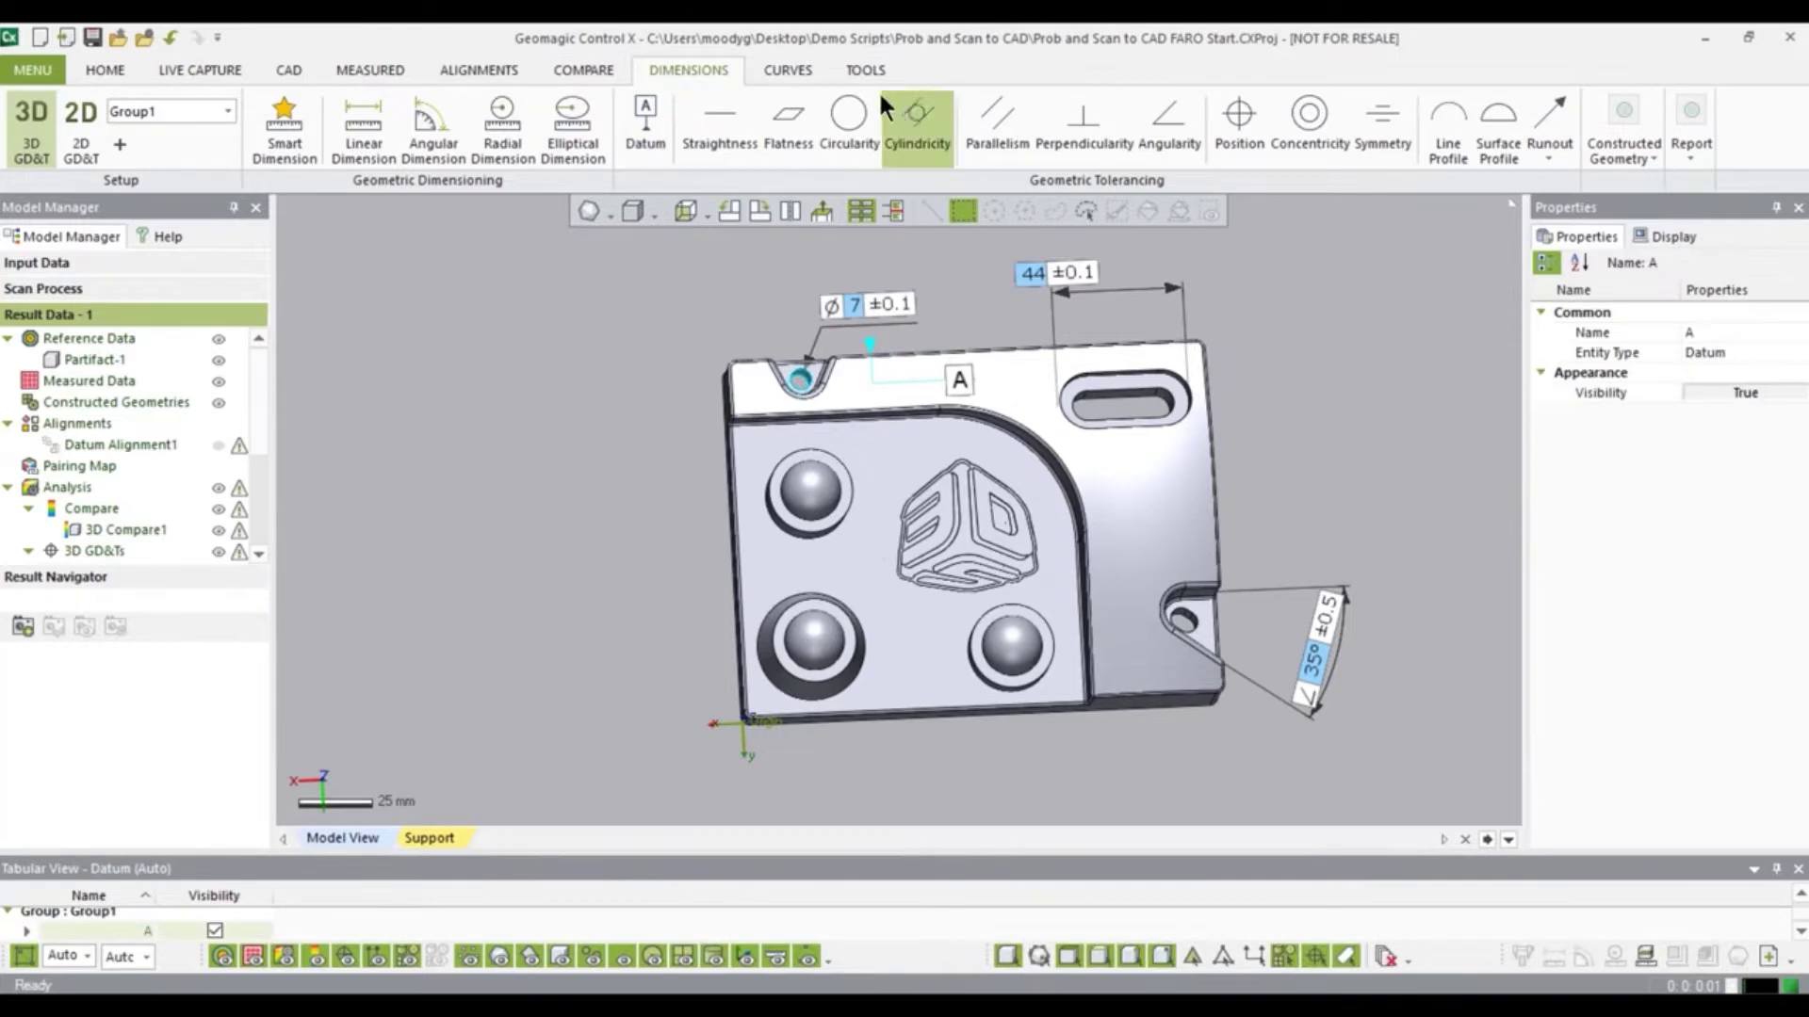
# Add a position callout with a 0.1 mm tolerance referencing datum A to the slot's right rounded end face.
pyautogui.click(1242, 130)
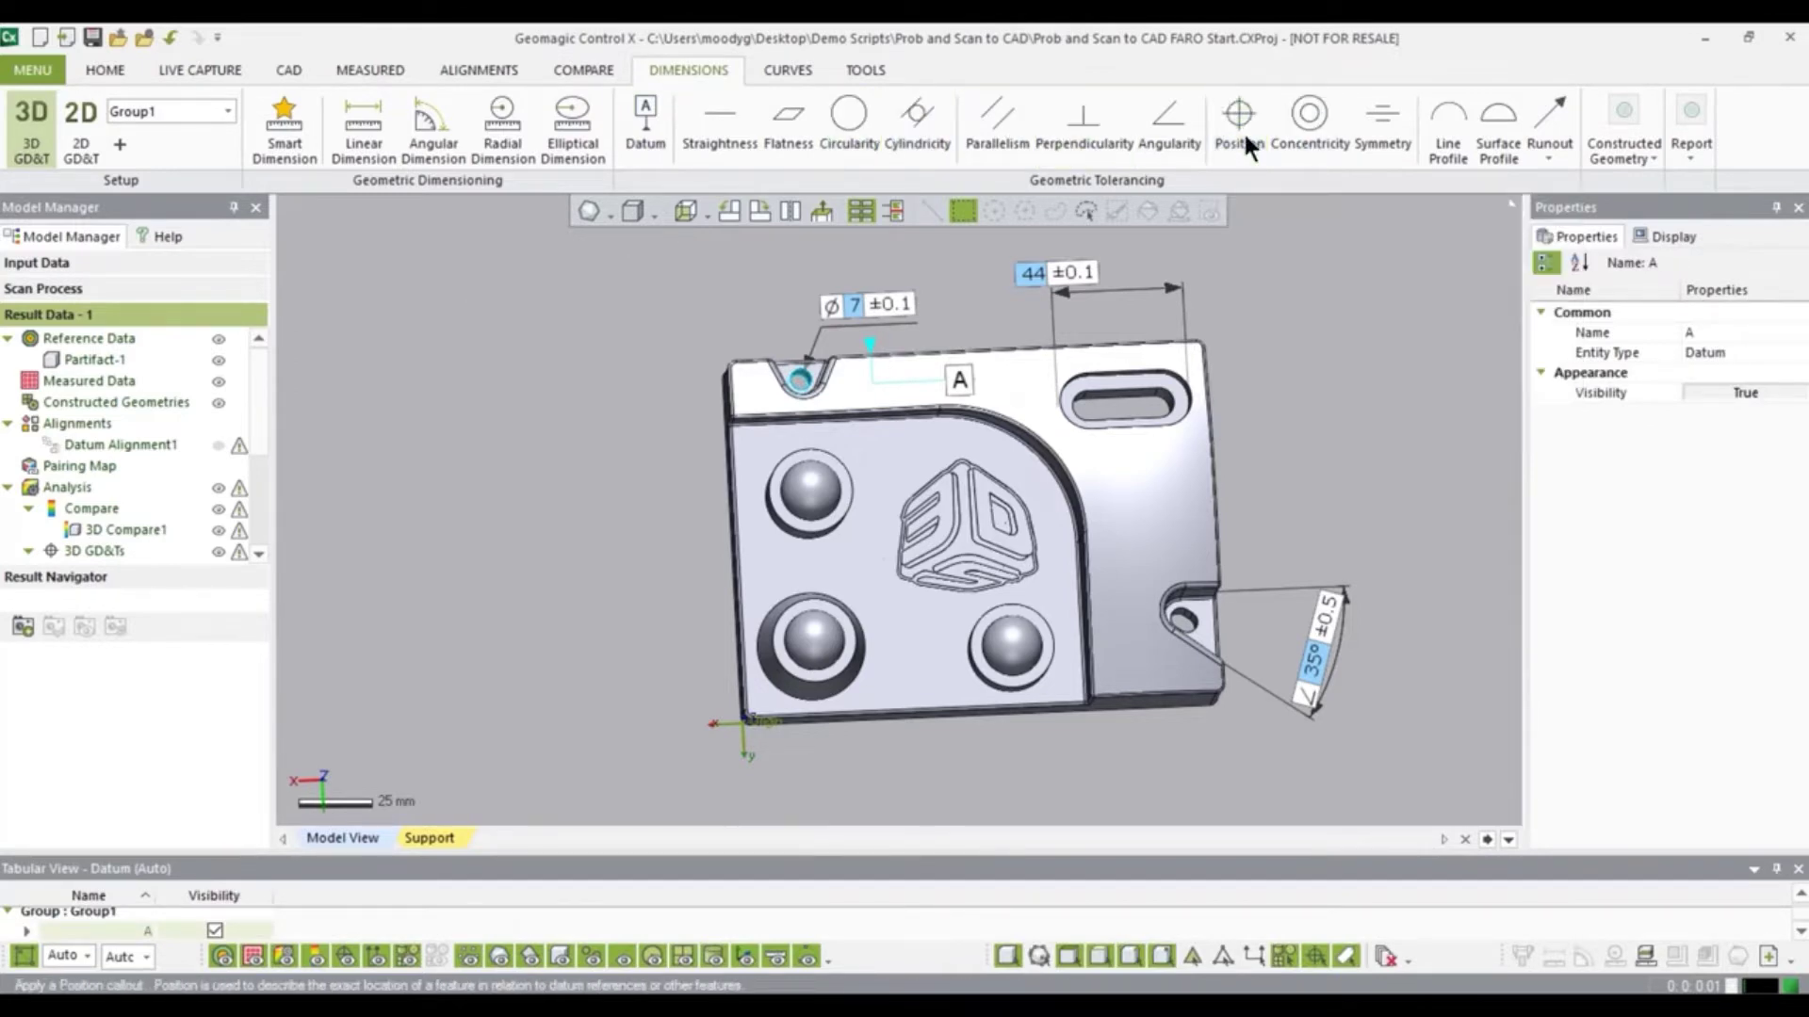
pyautogui.moveTo(751, 321); pyautogui.dragTo(560, 312, button='right')
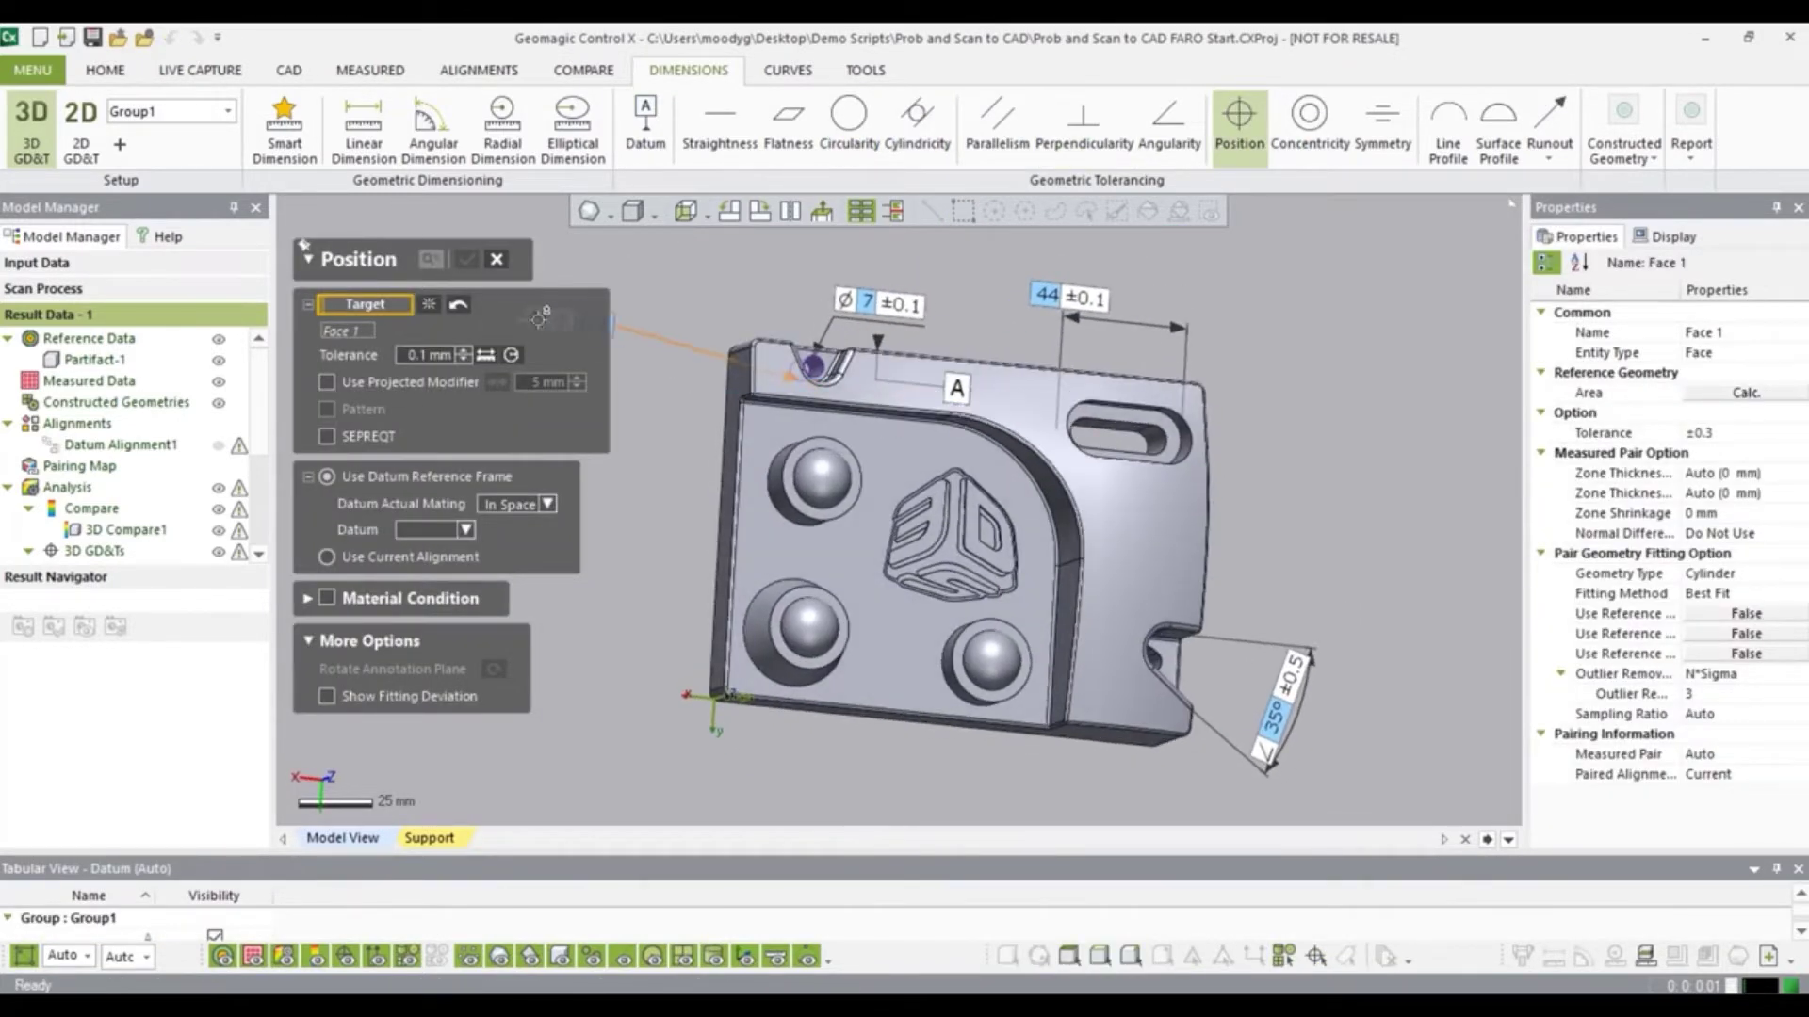
pyautogui.click(430, 306)
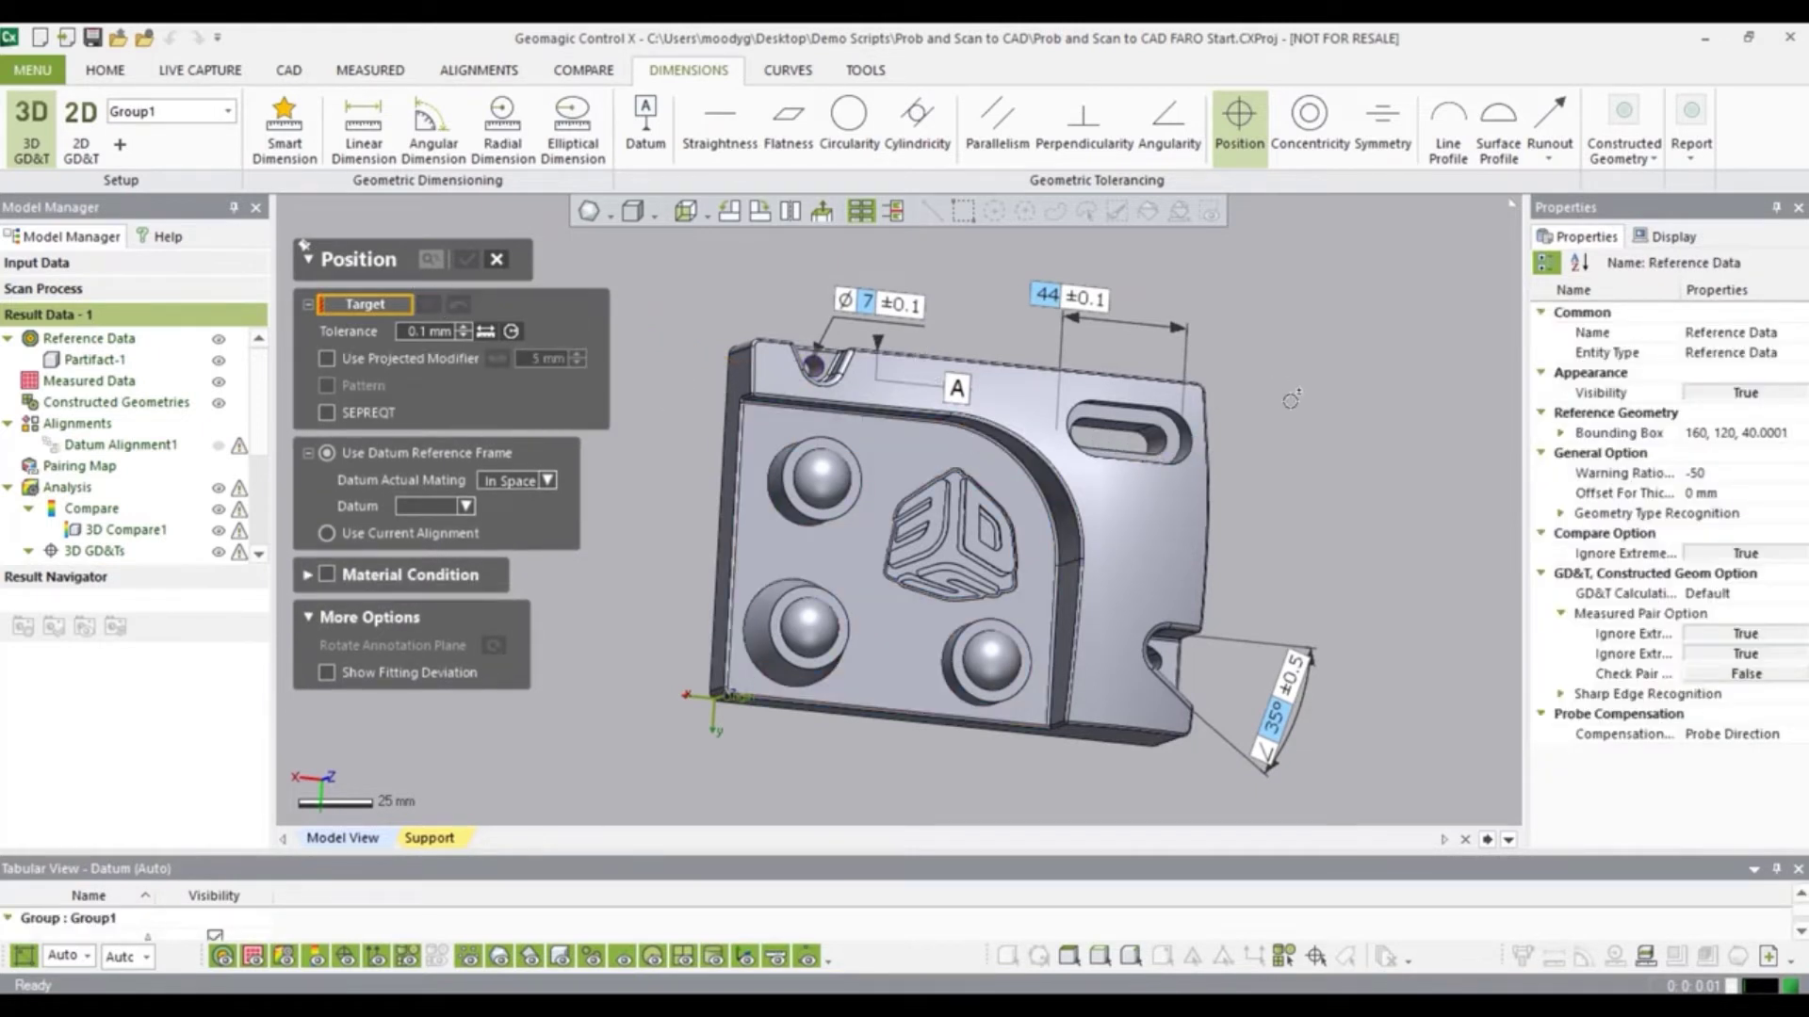
pyautogui.click(1154, 438)
pyautogui.click(1347, 388)
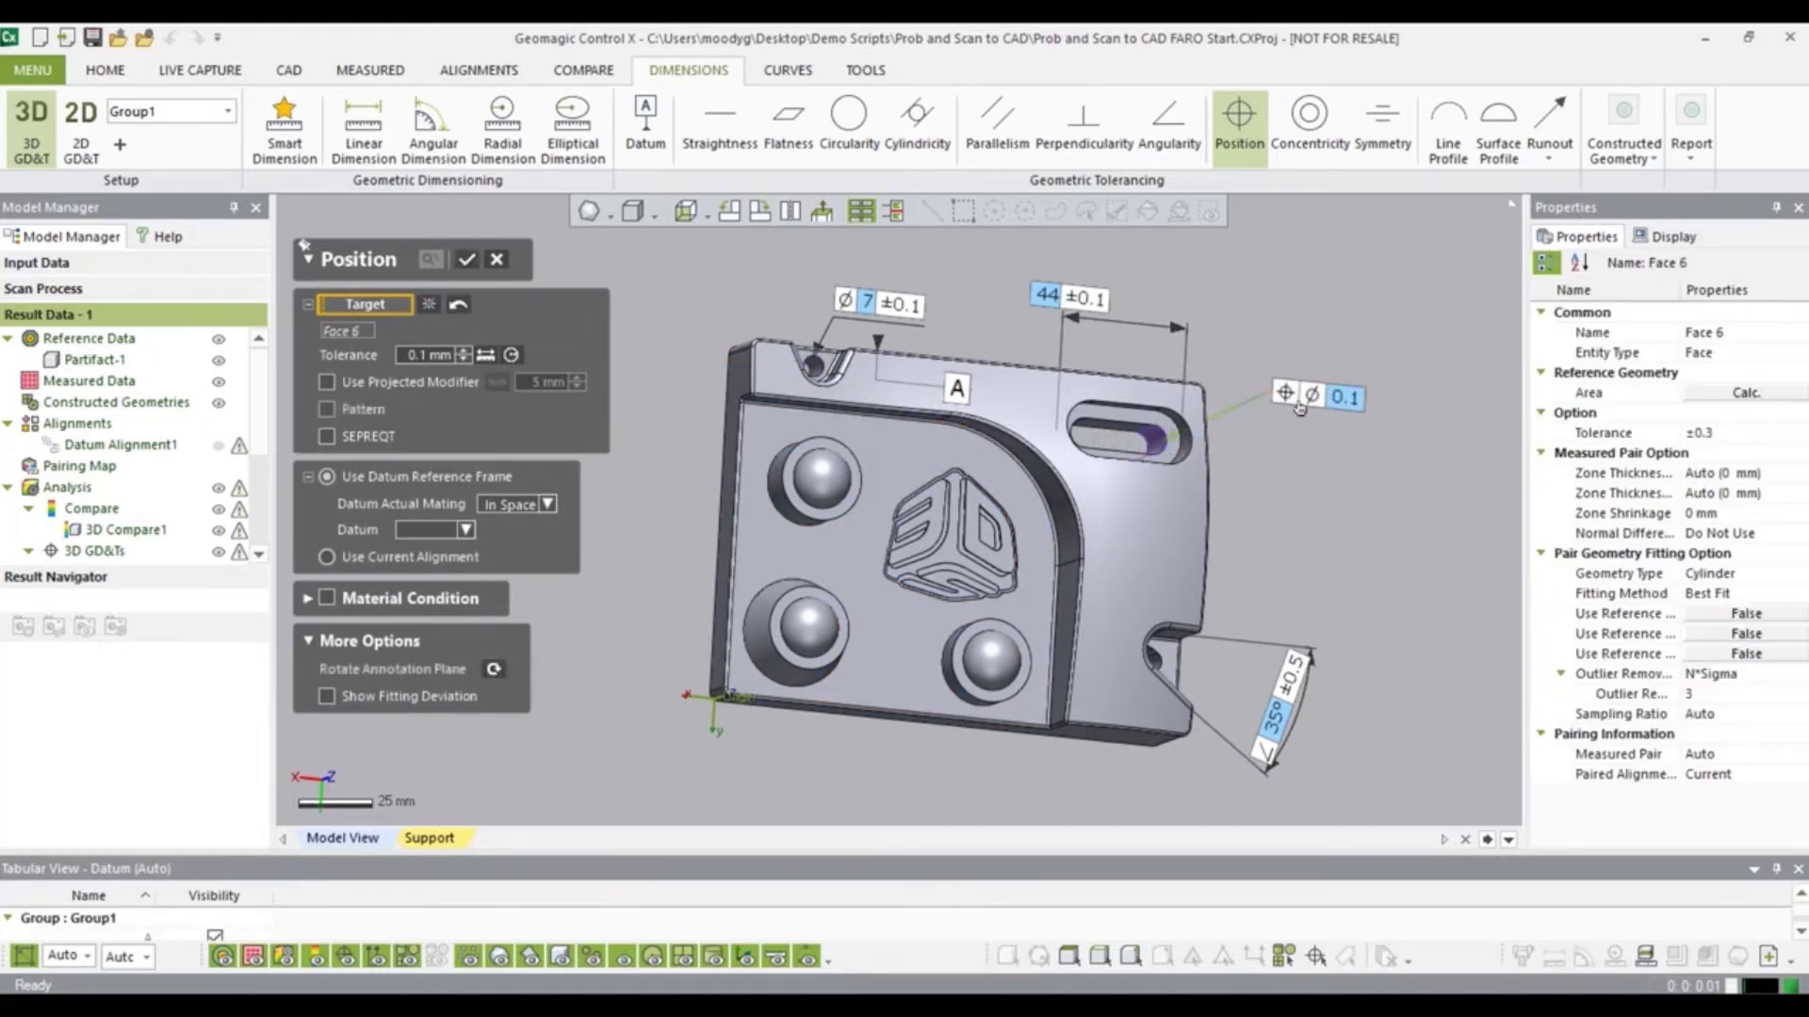
pyautogui.click(465, 530)
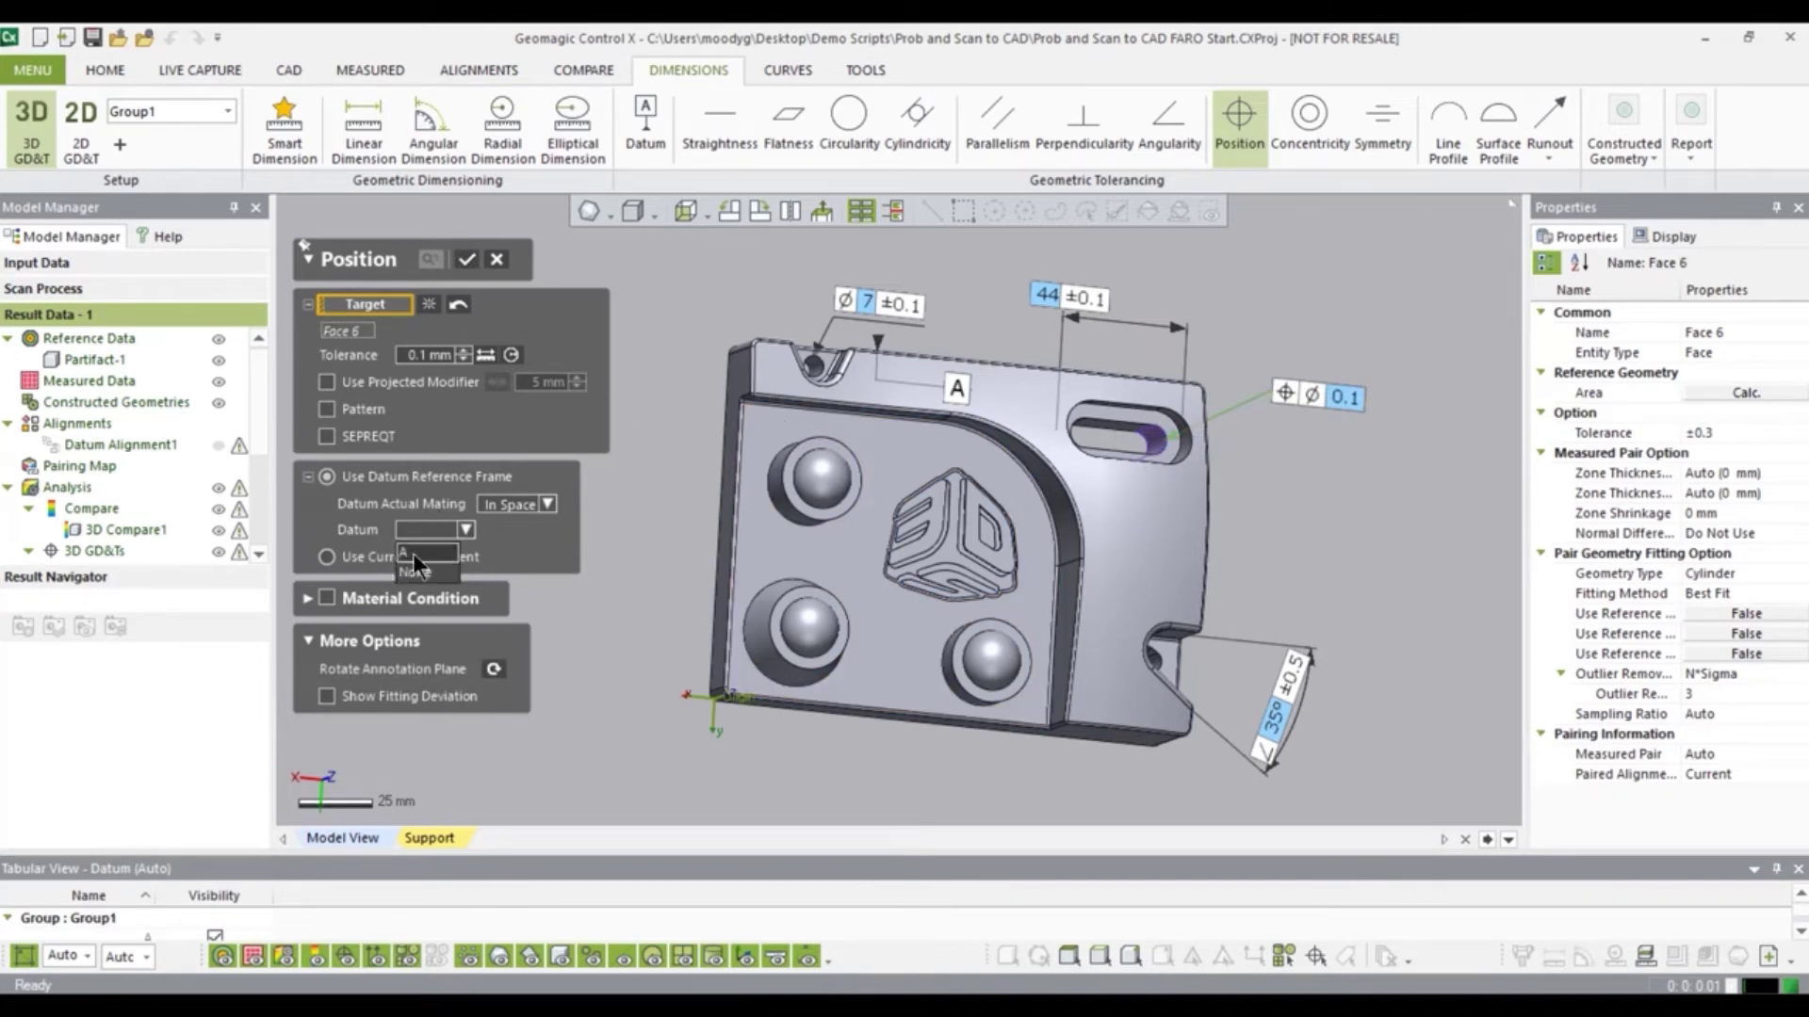
pyautogui.click(412, 552)
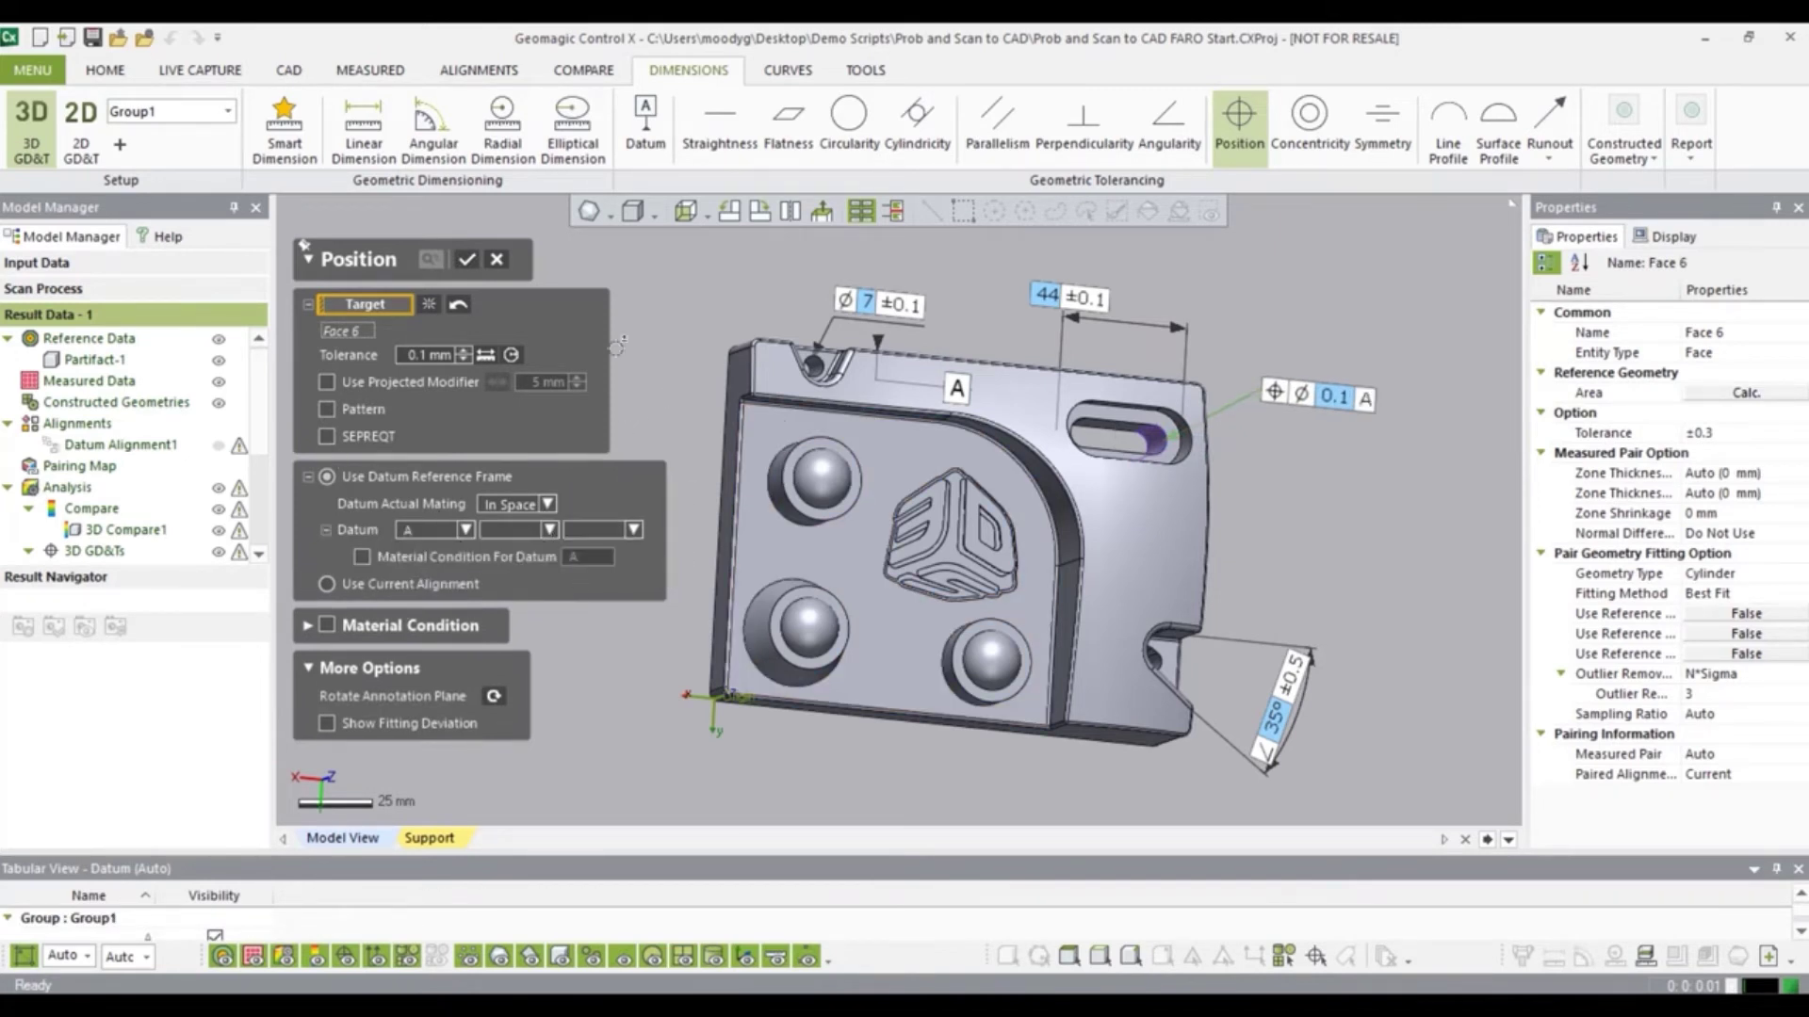
pyautogui.click(465, 262)
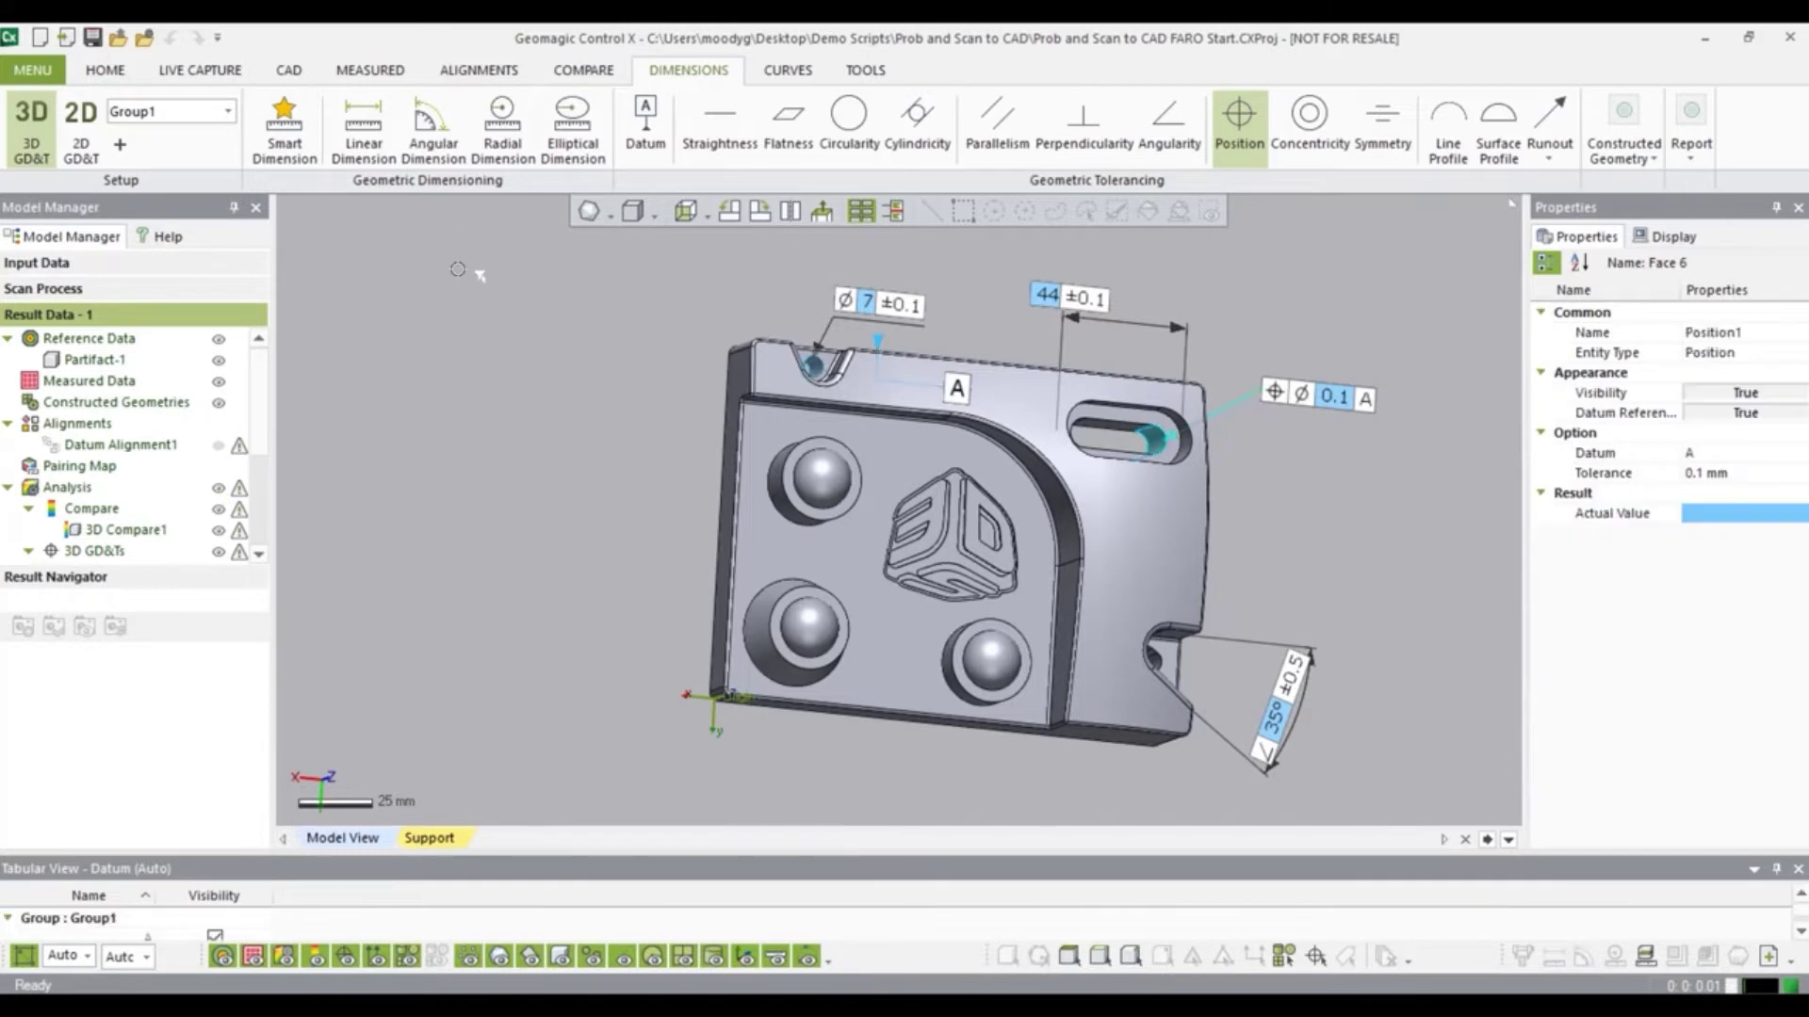
# Add a flatness callout to the pocket floor plane and place its label outside the part's left edge.
pyautogui.moveTo(960, 272); pyautogui.dragTo(928, 222, button='right')
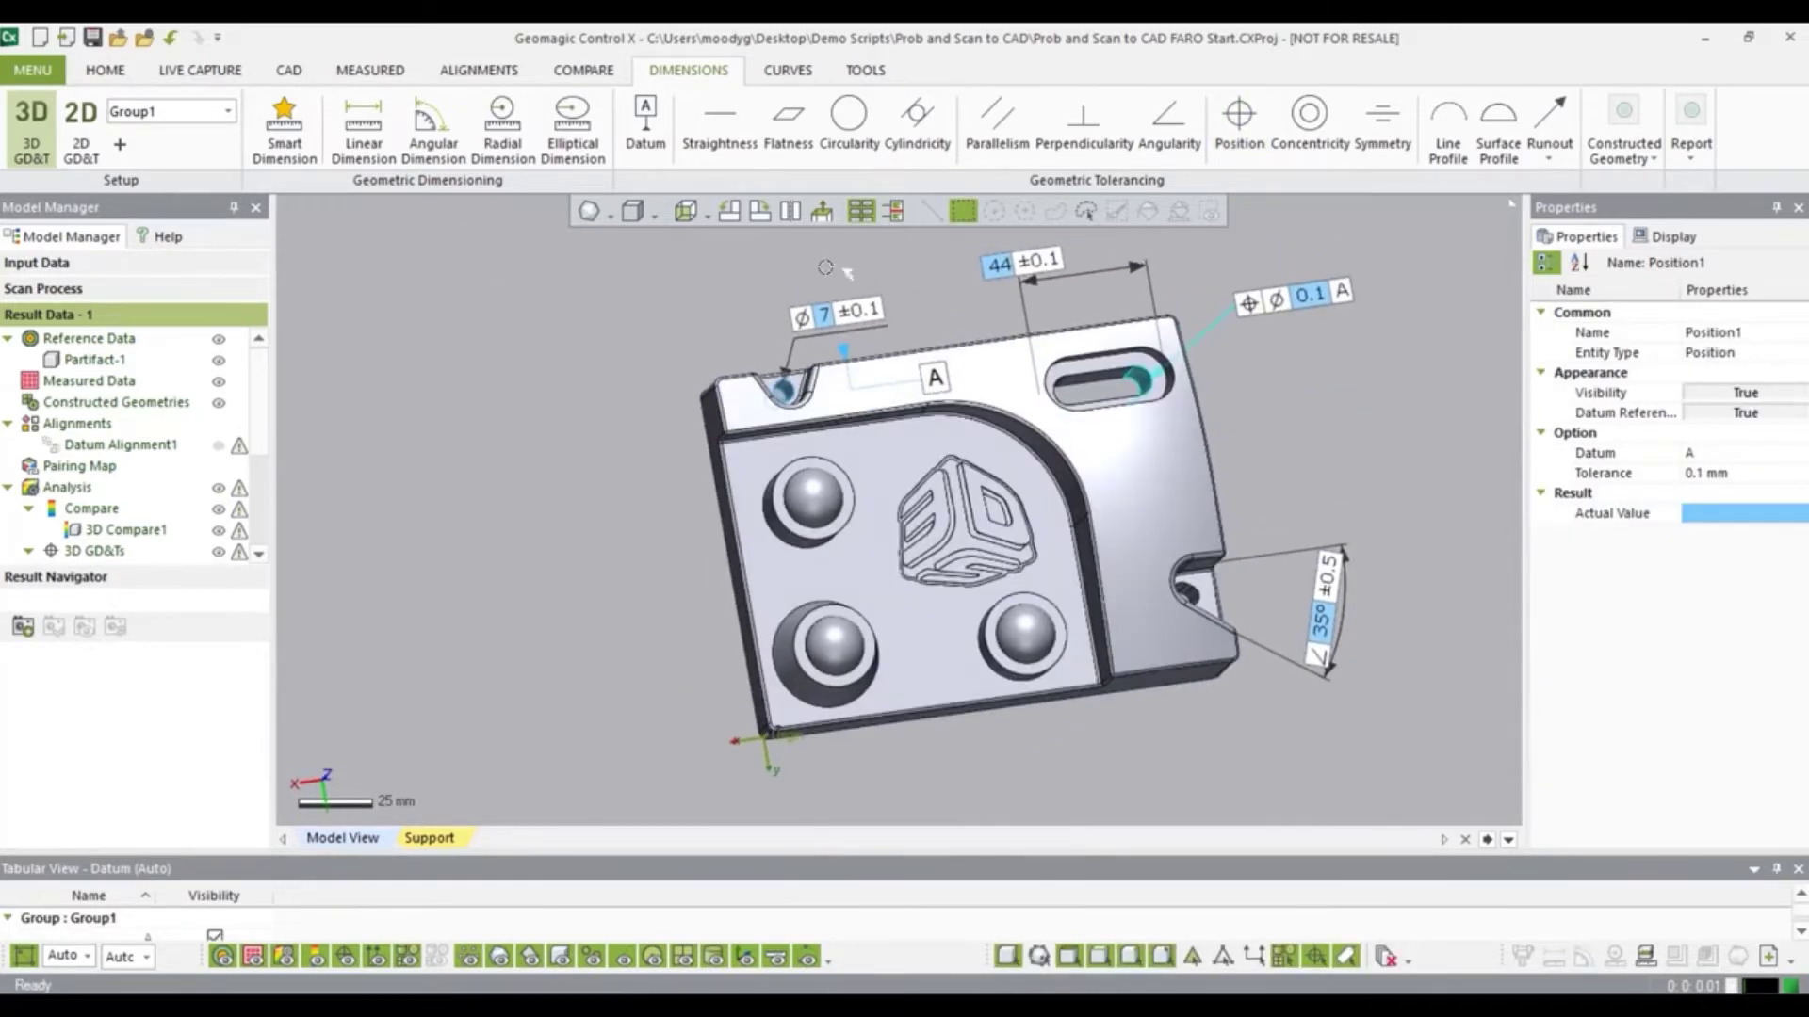
pyautogui.moveTo(782, 490); pyautogui.dragTo(770, 560, button='right')
pyautogui.click(759, 552)
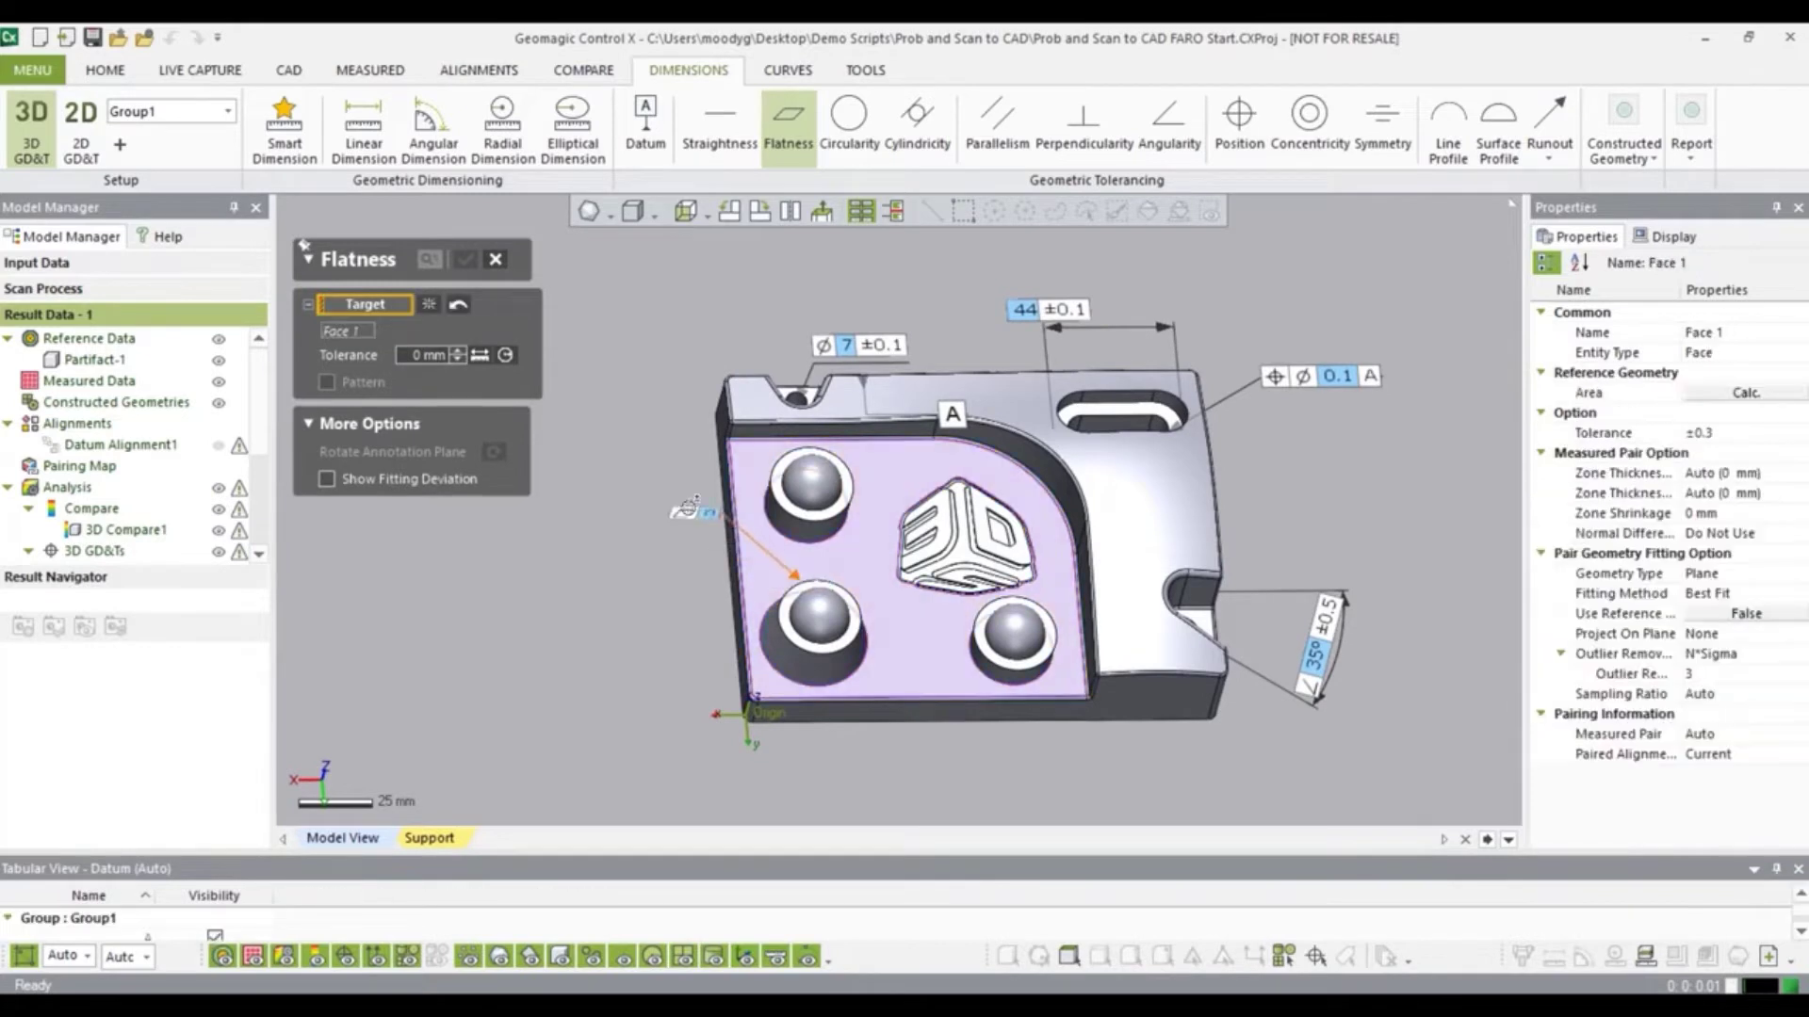
pyautogui.click(665, 489)
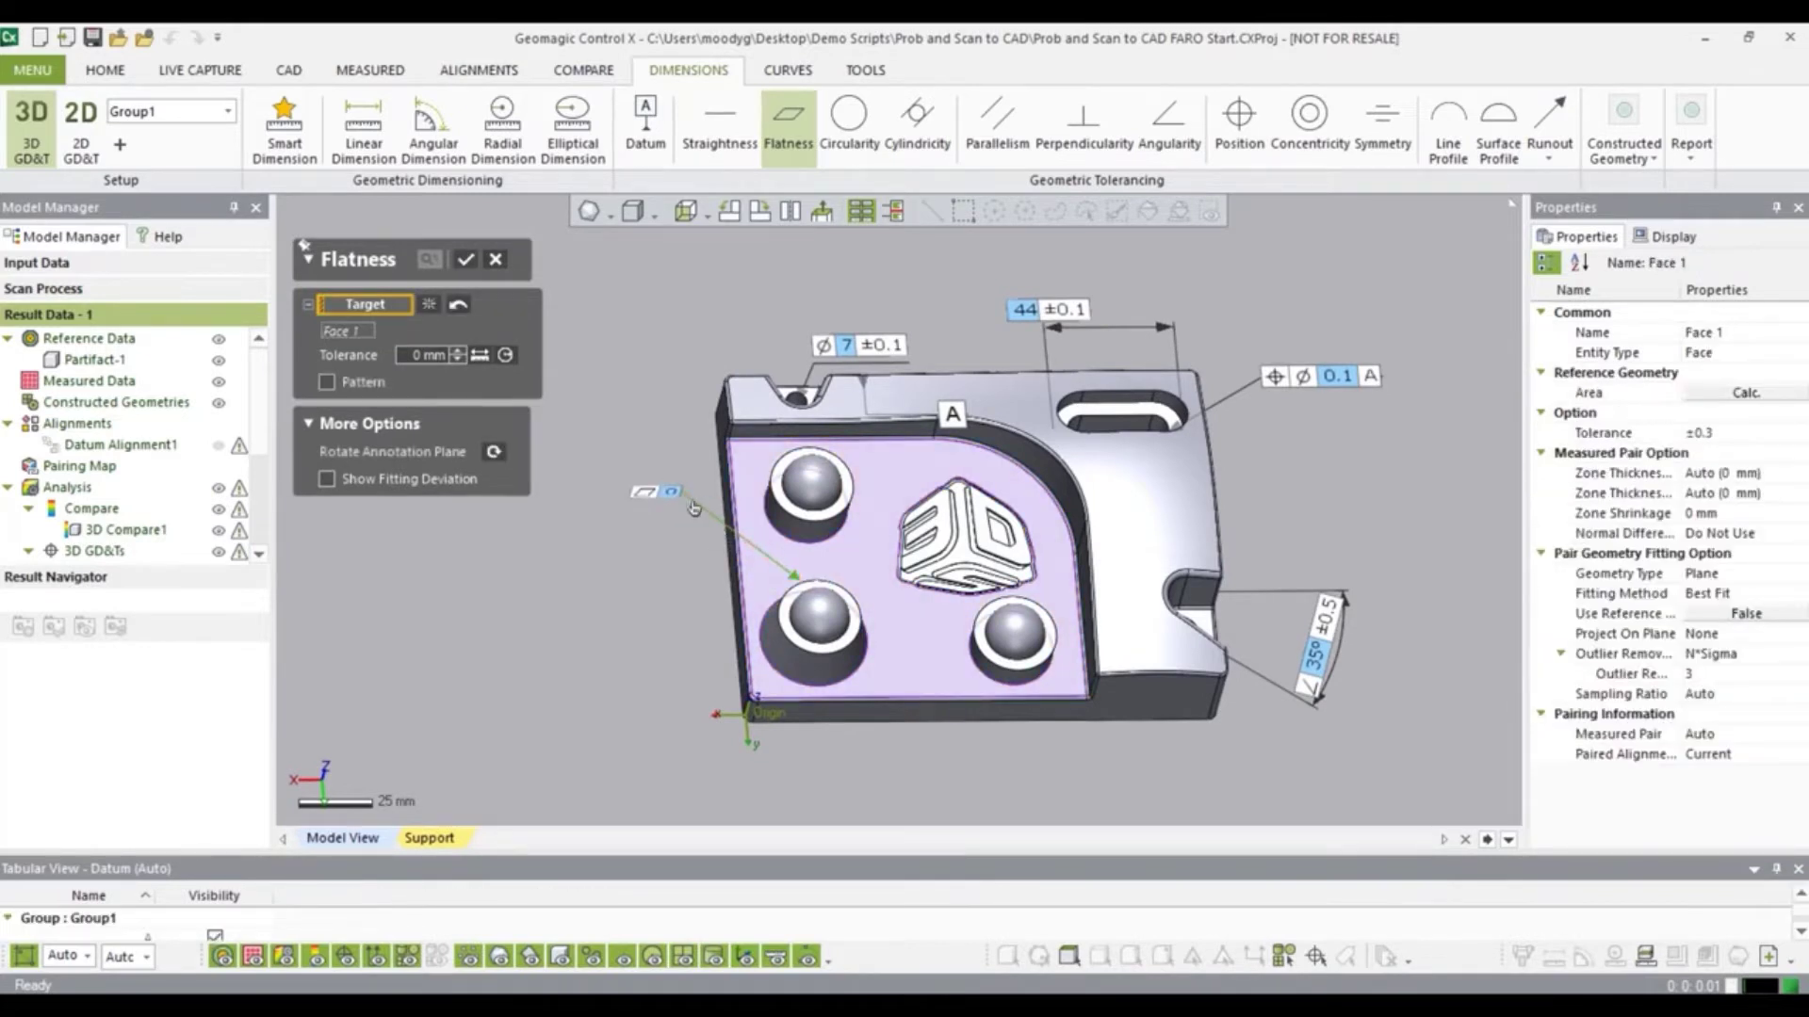
pyautogui.click(466, 261)
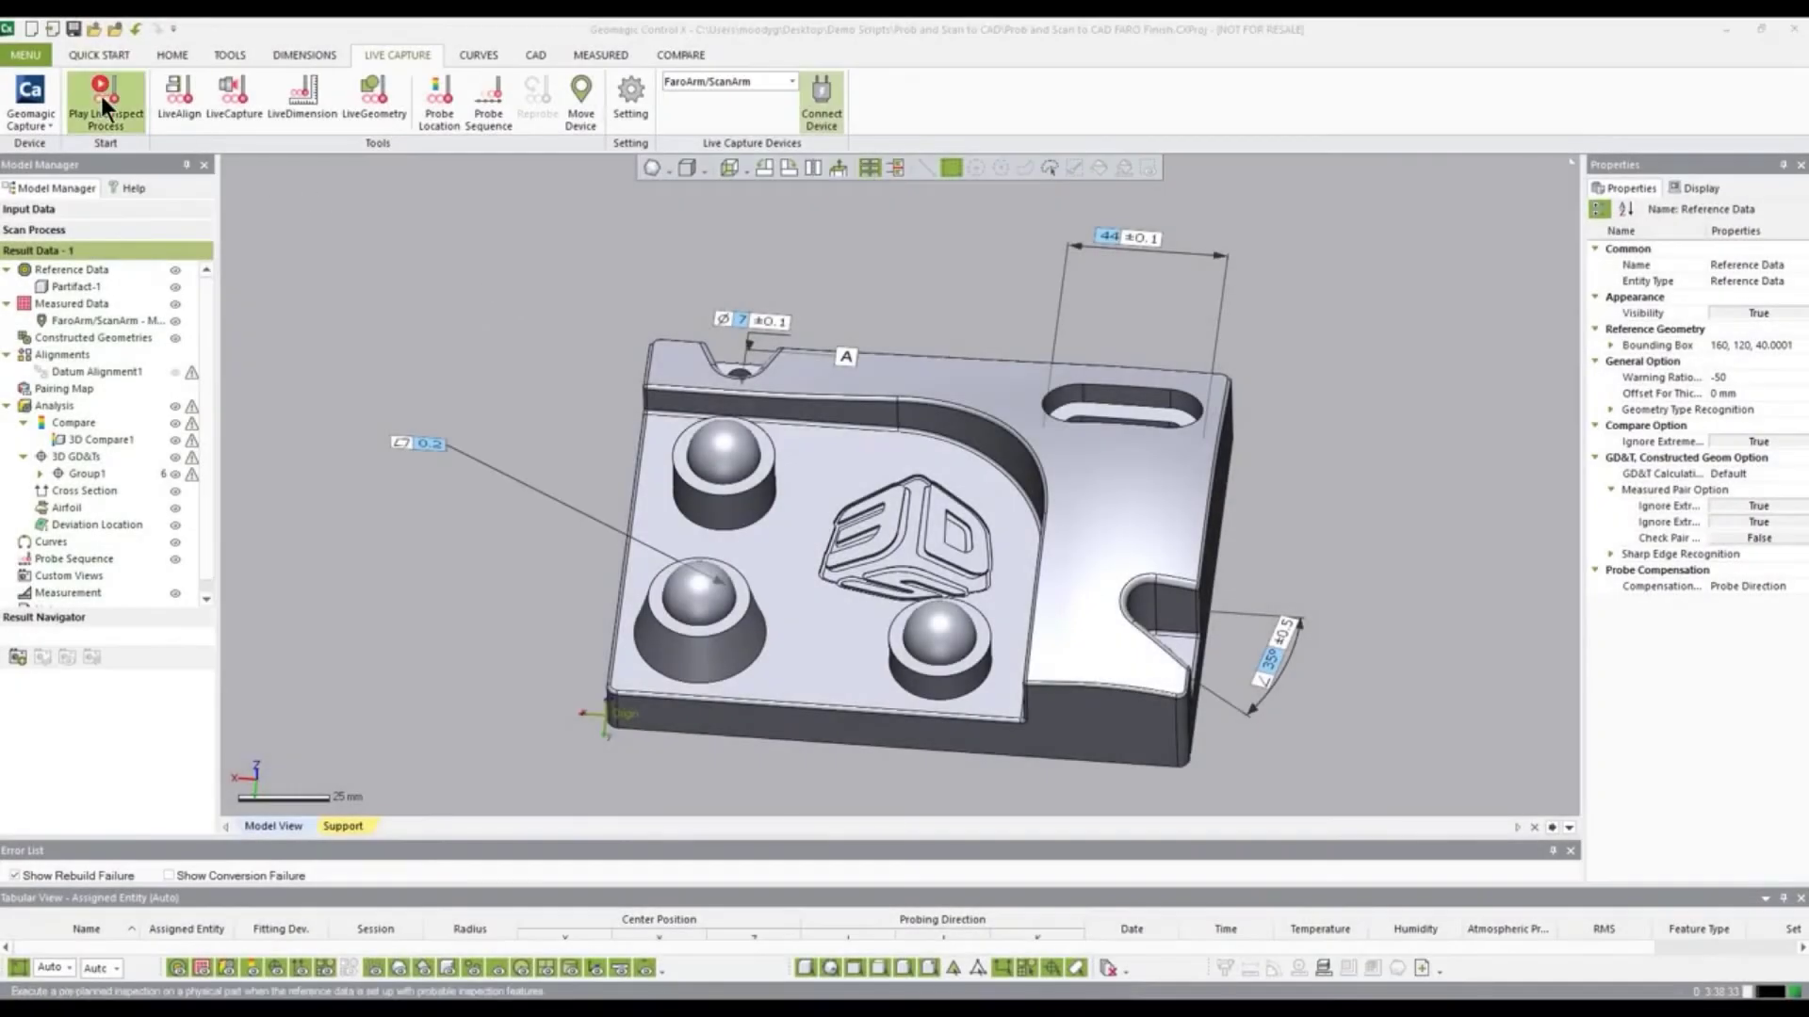
# Run the LiveInspect process with the connected FaroArm/ScanArm device.
pyautogui.click(100, 93)
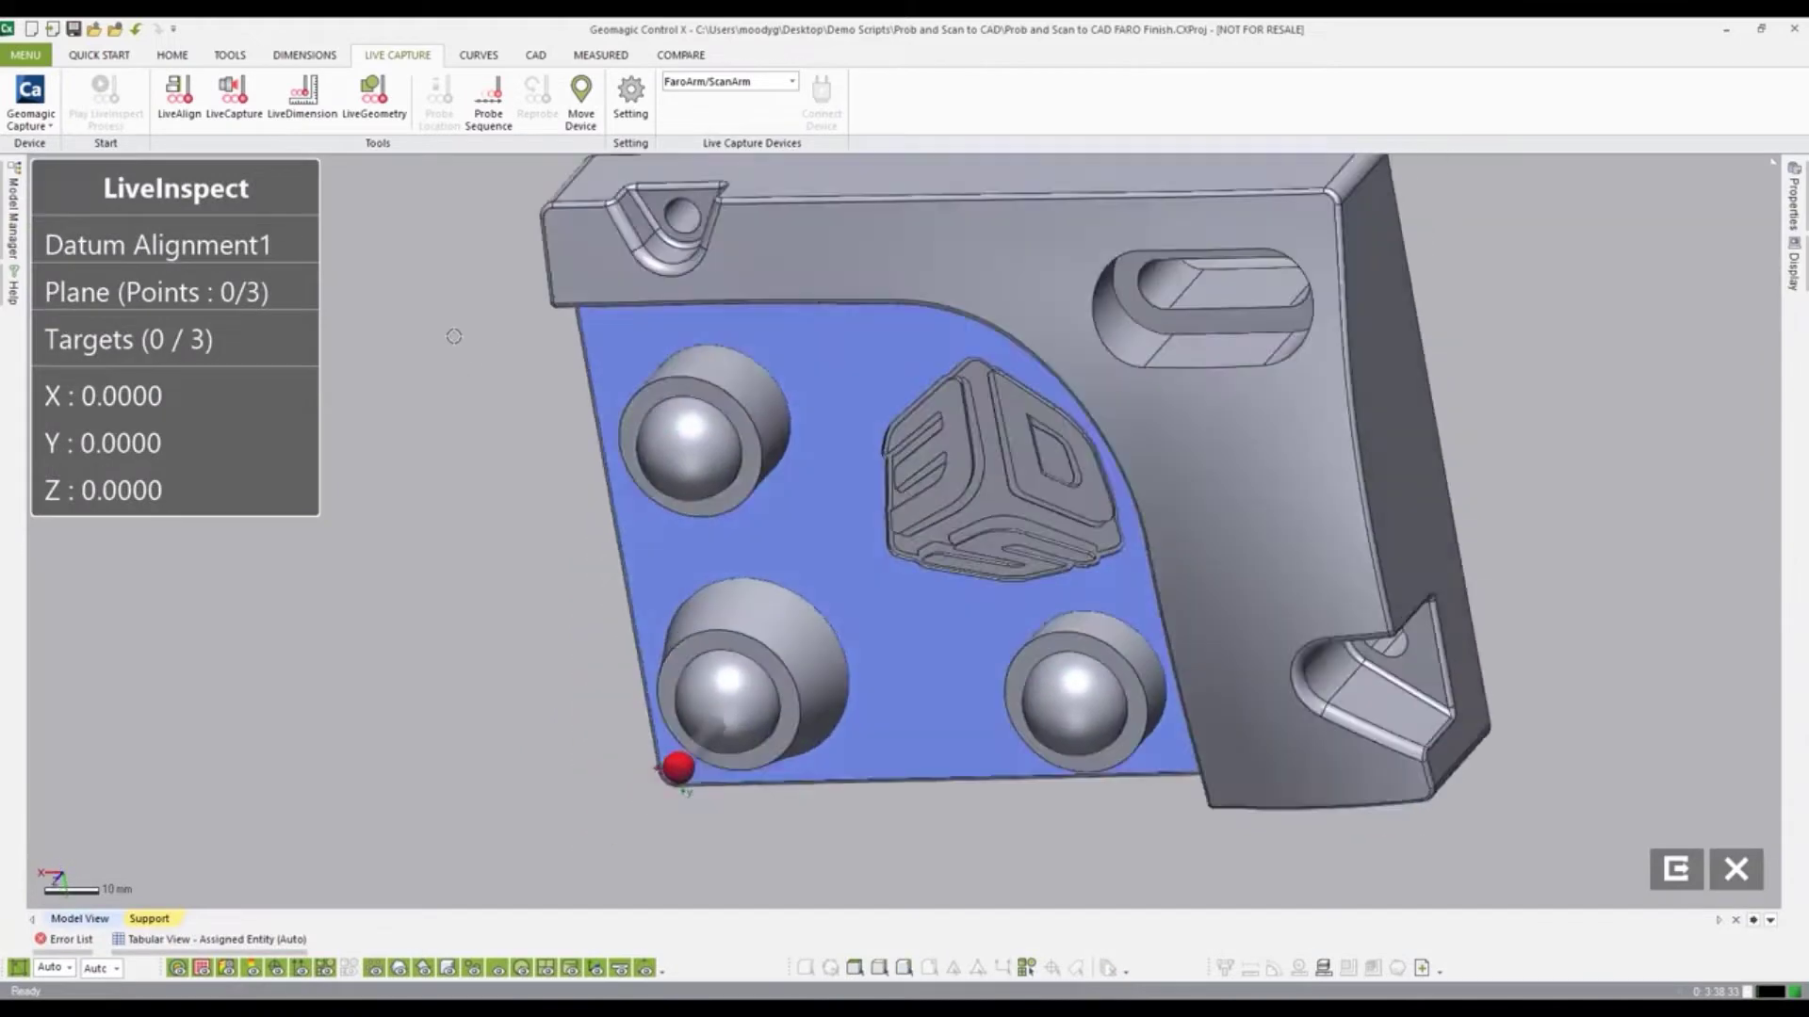
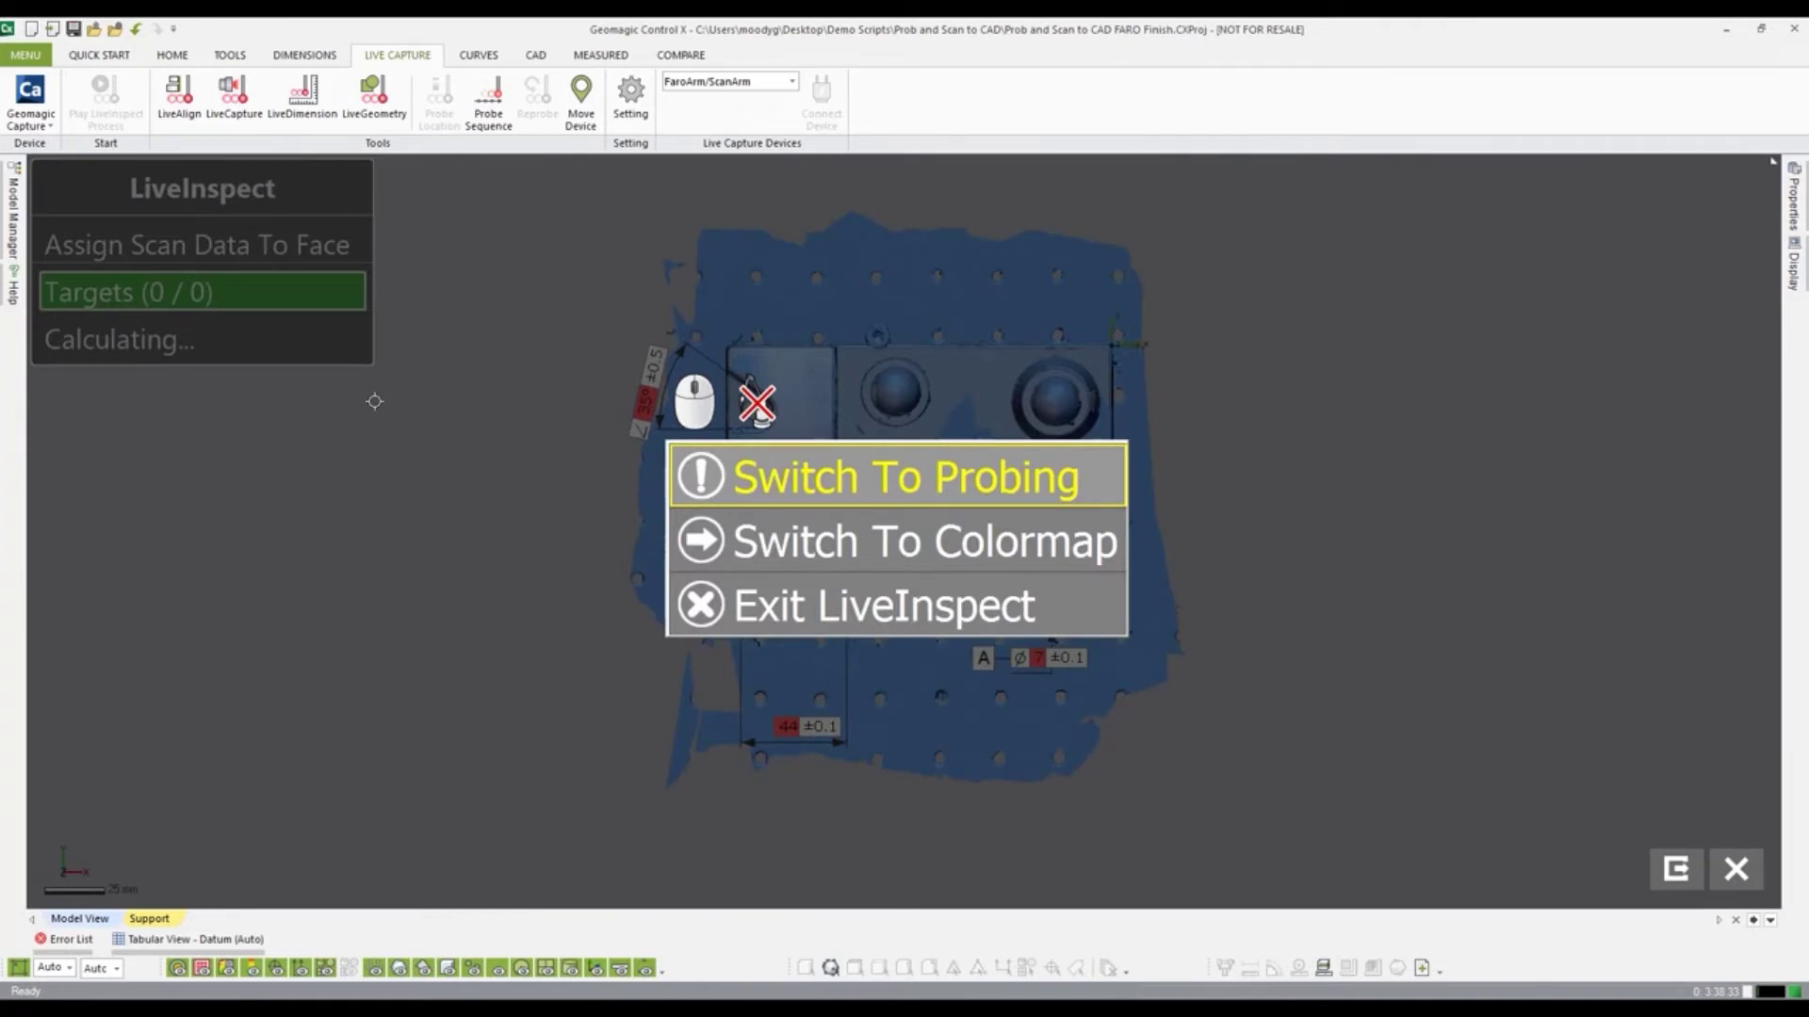
# Exit the LiveInspect process and return to the colour-mapped inspection results.
pyautogui.click(1041, 605)
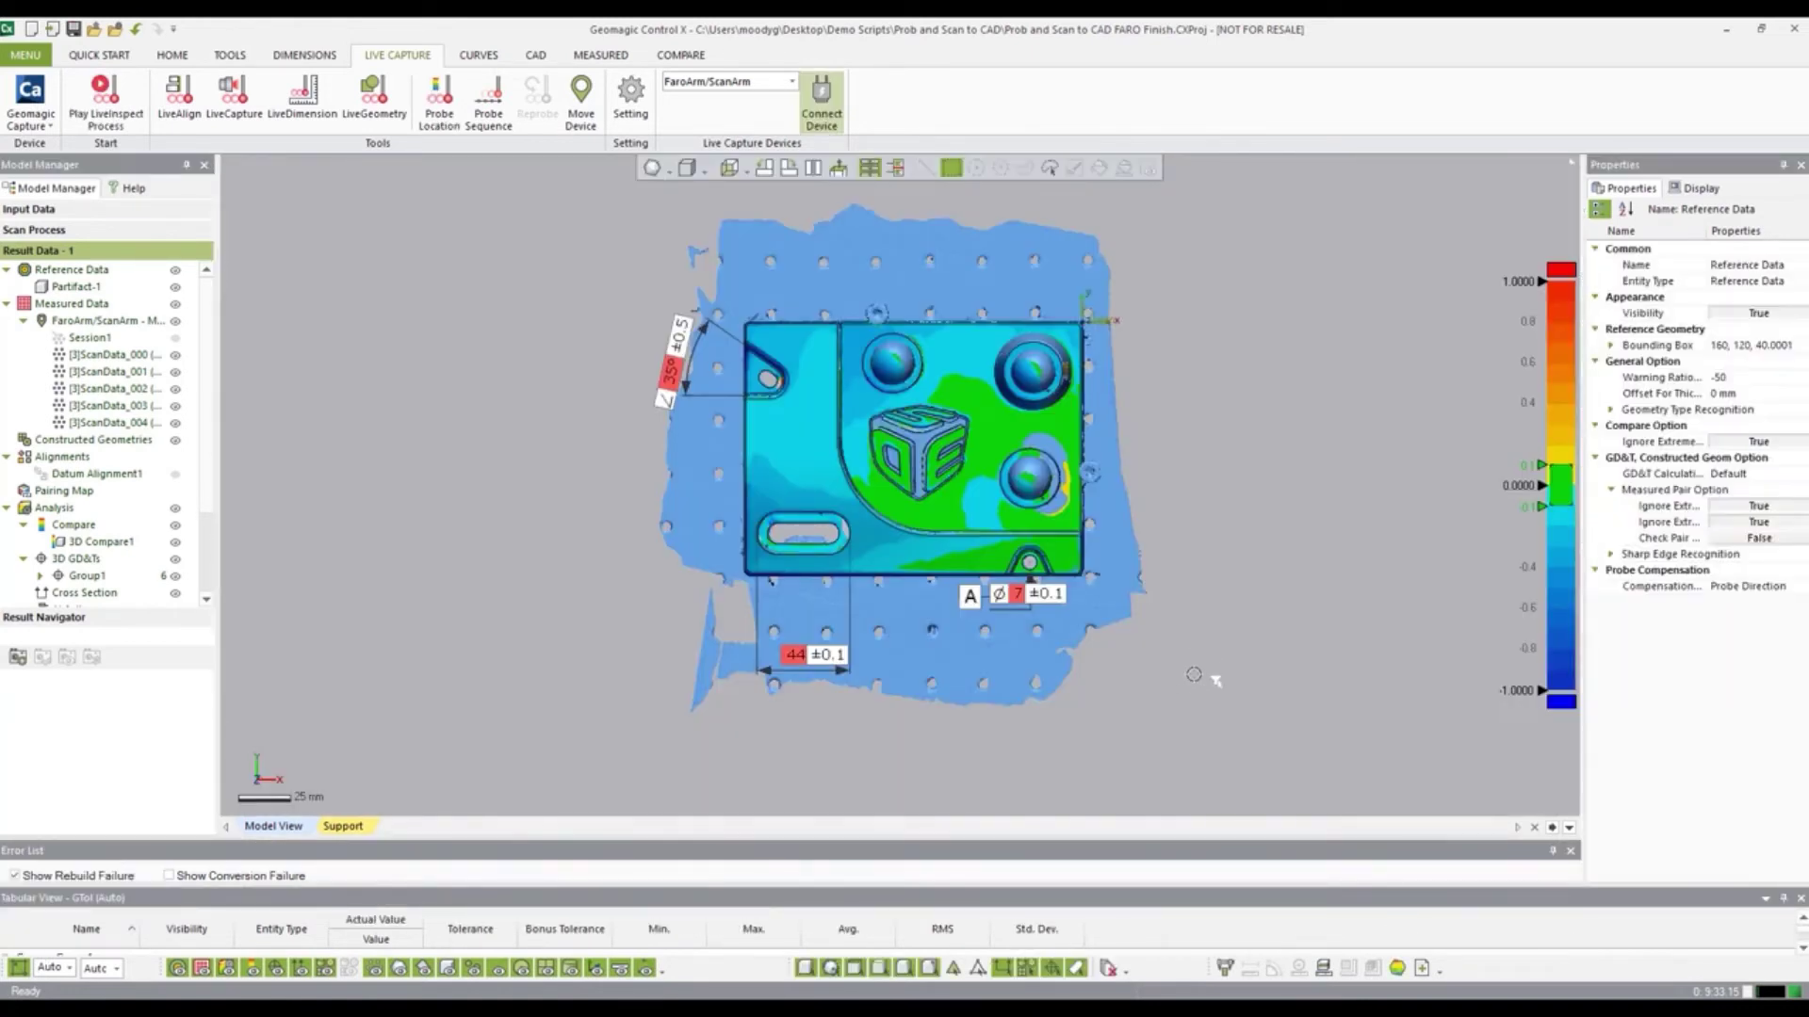
pyautogui.moveTo(1225, 722); pyautogui.dragTo(1245, 454, button='right')
pyautogui.moveTo(853, 581); pyautogui.dragTo(752, 617, button='right')
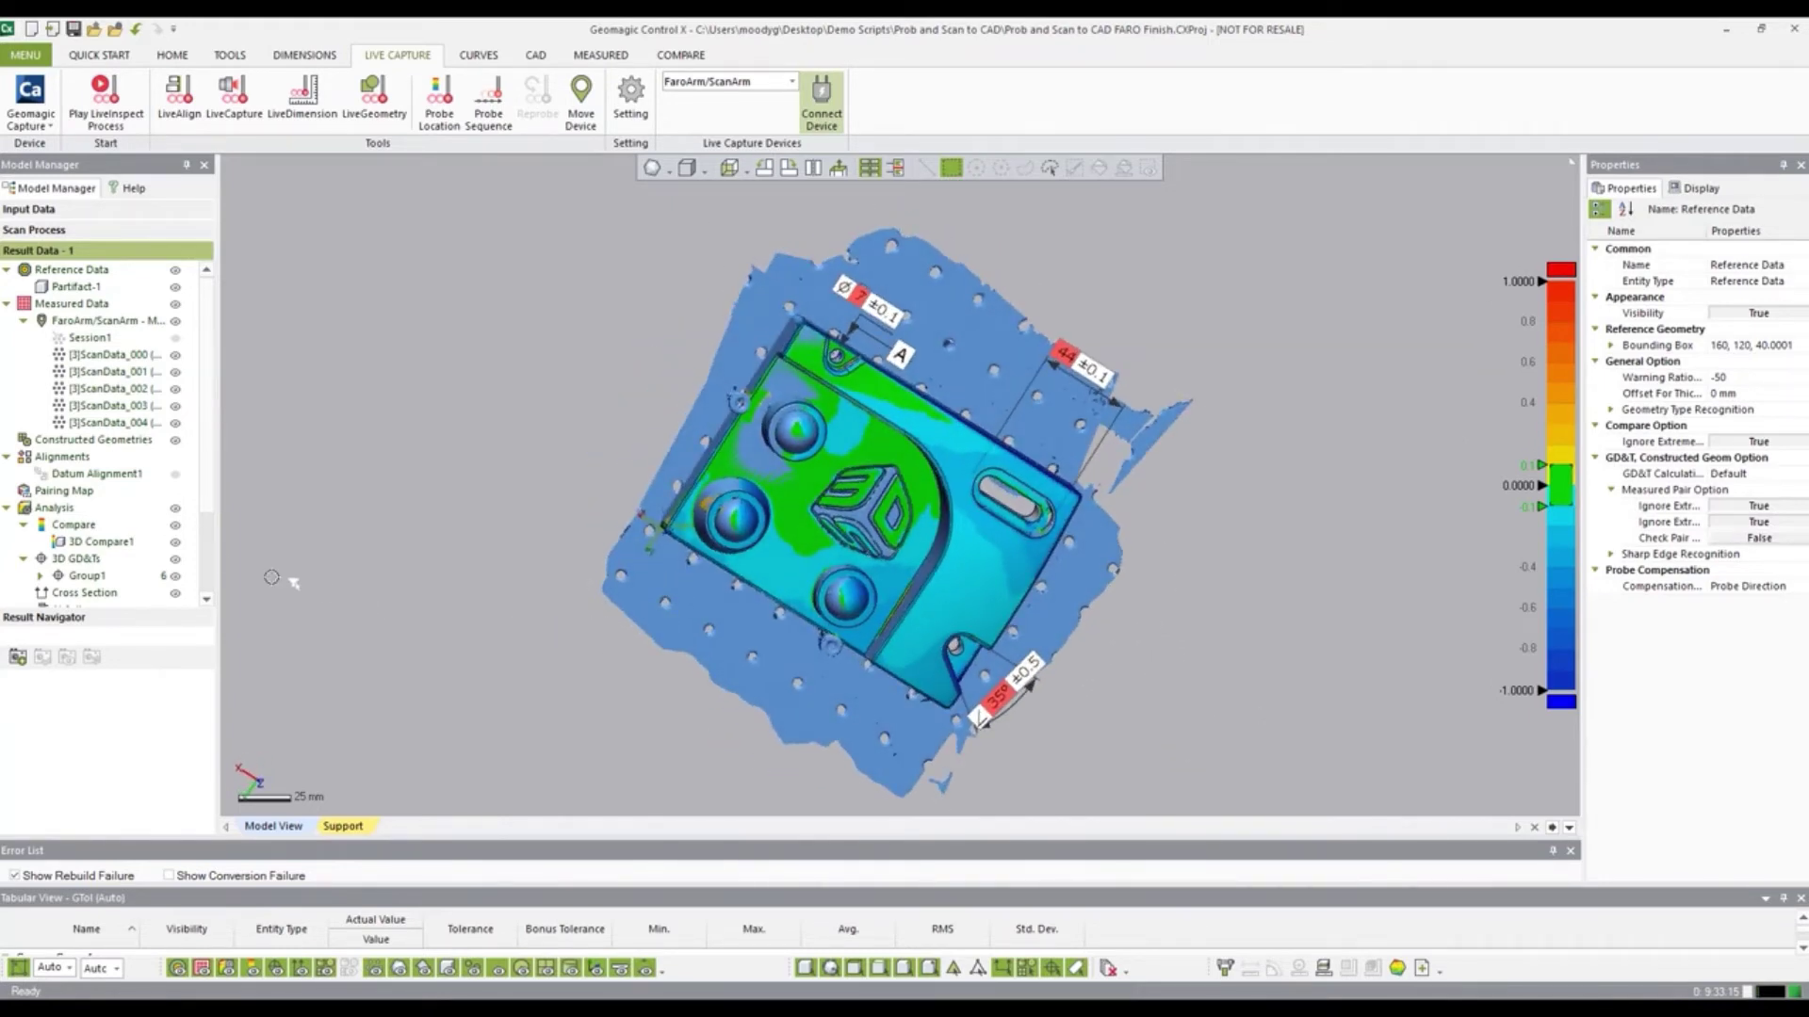
# Show the Datum Alignment1 deviation annotations on the model and hide them again after checking them.
pyautogui.scroll(-2, 203, 433)
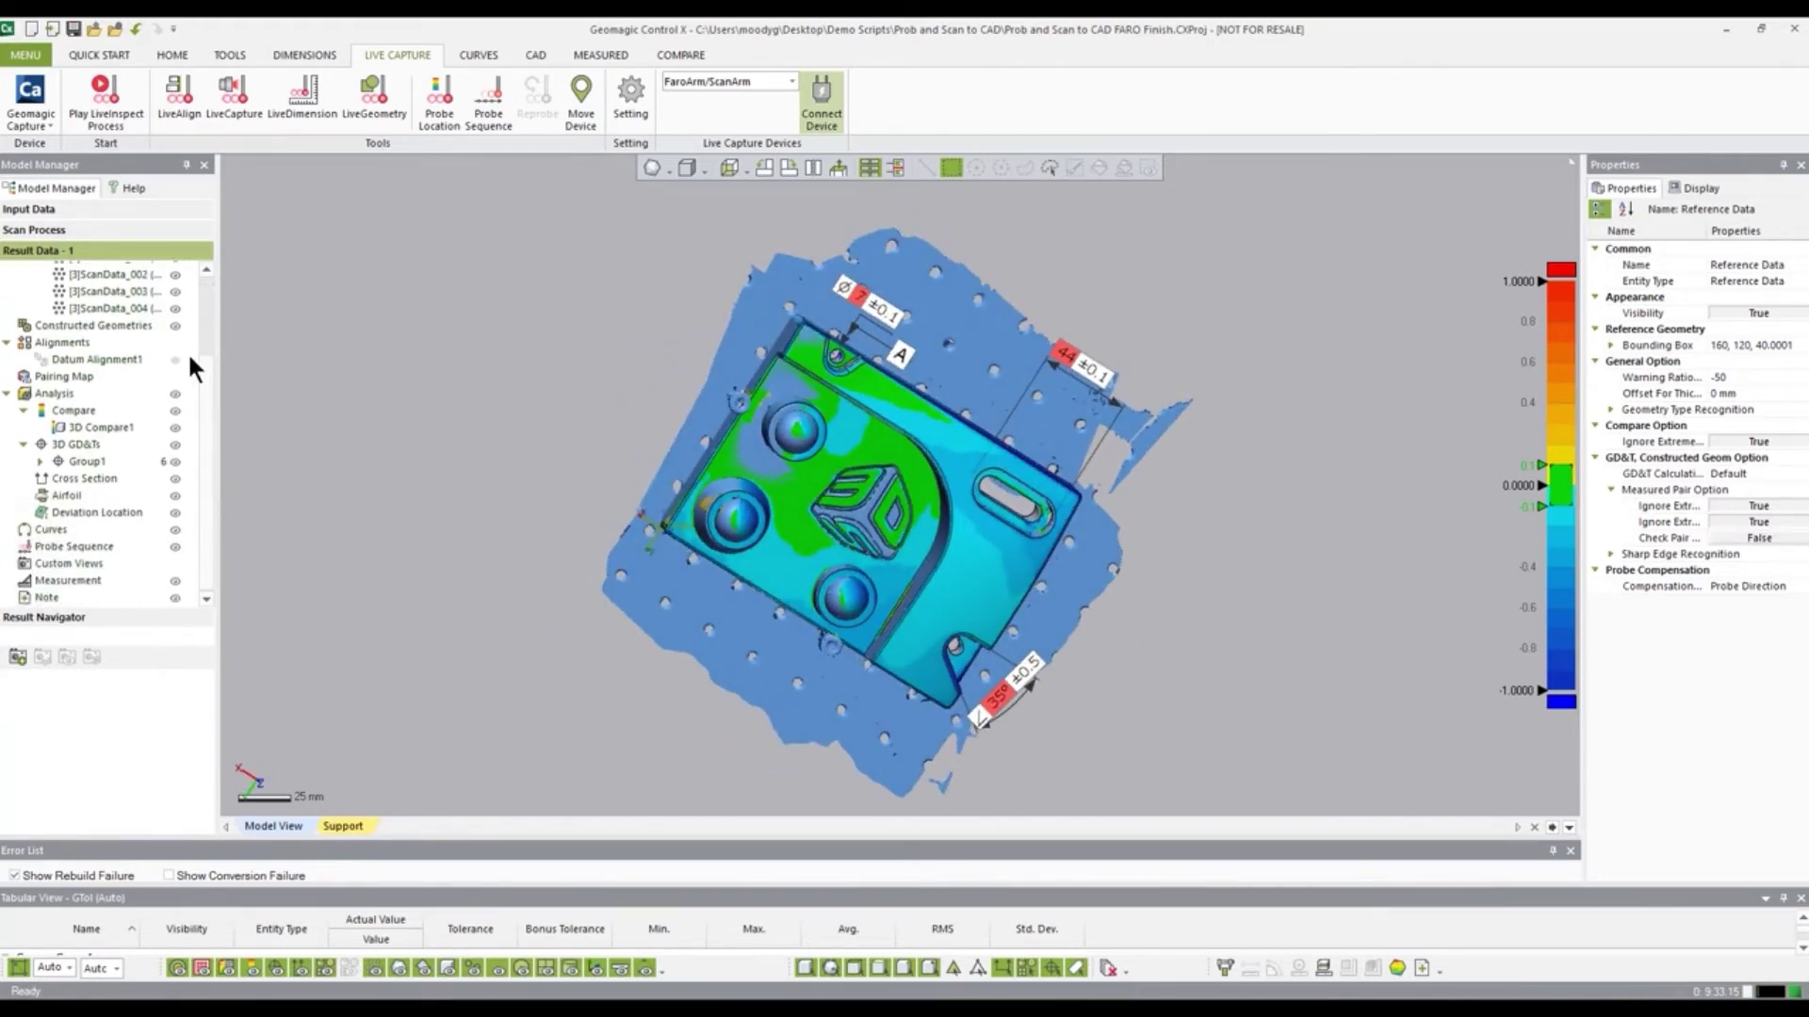
pyautogui.click(175, 359)
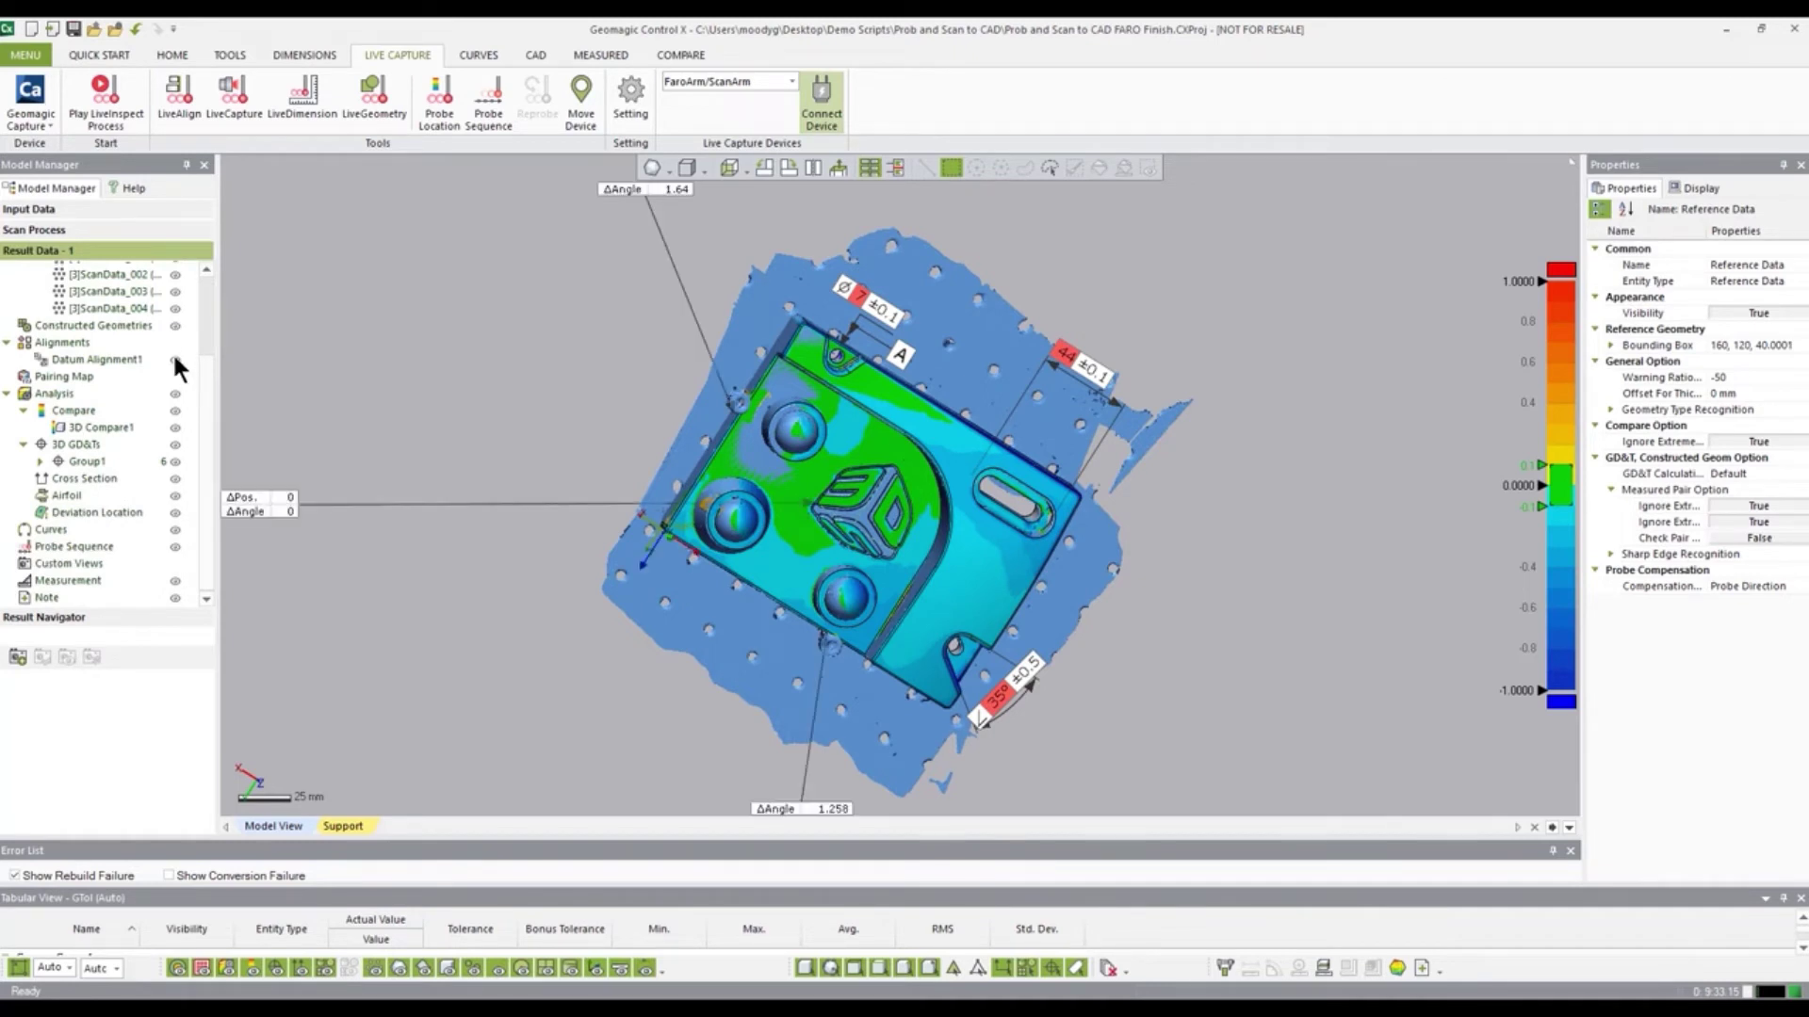
pyautogui.click(174, 359)
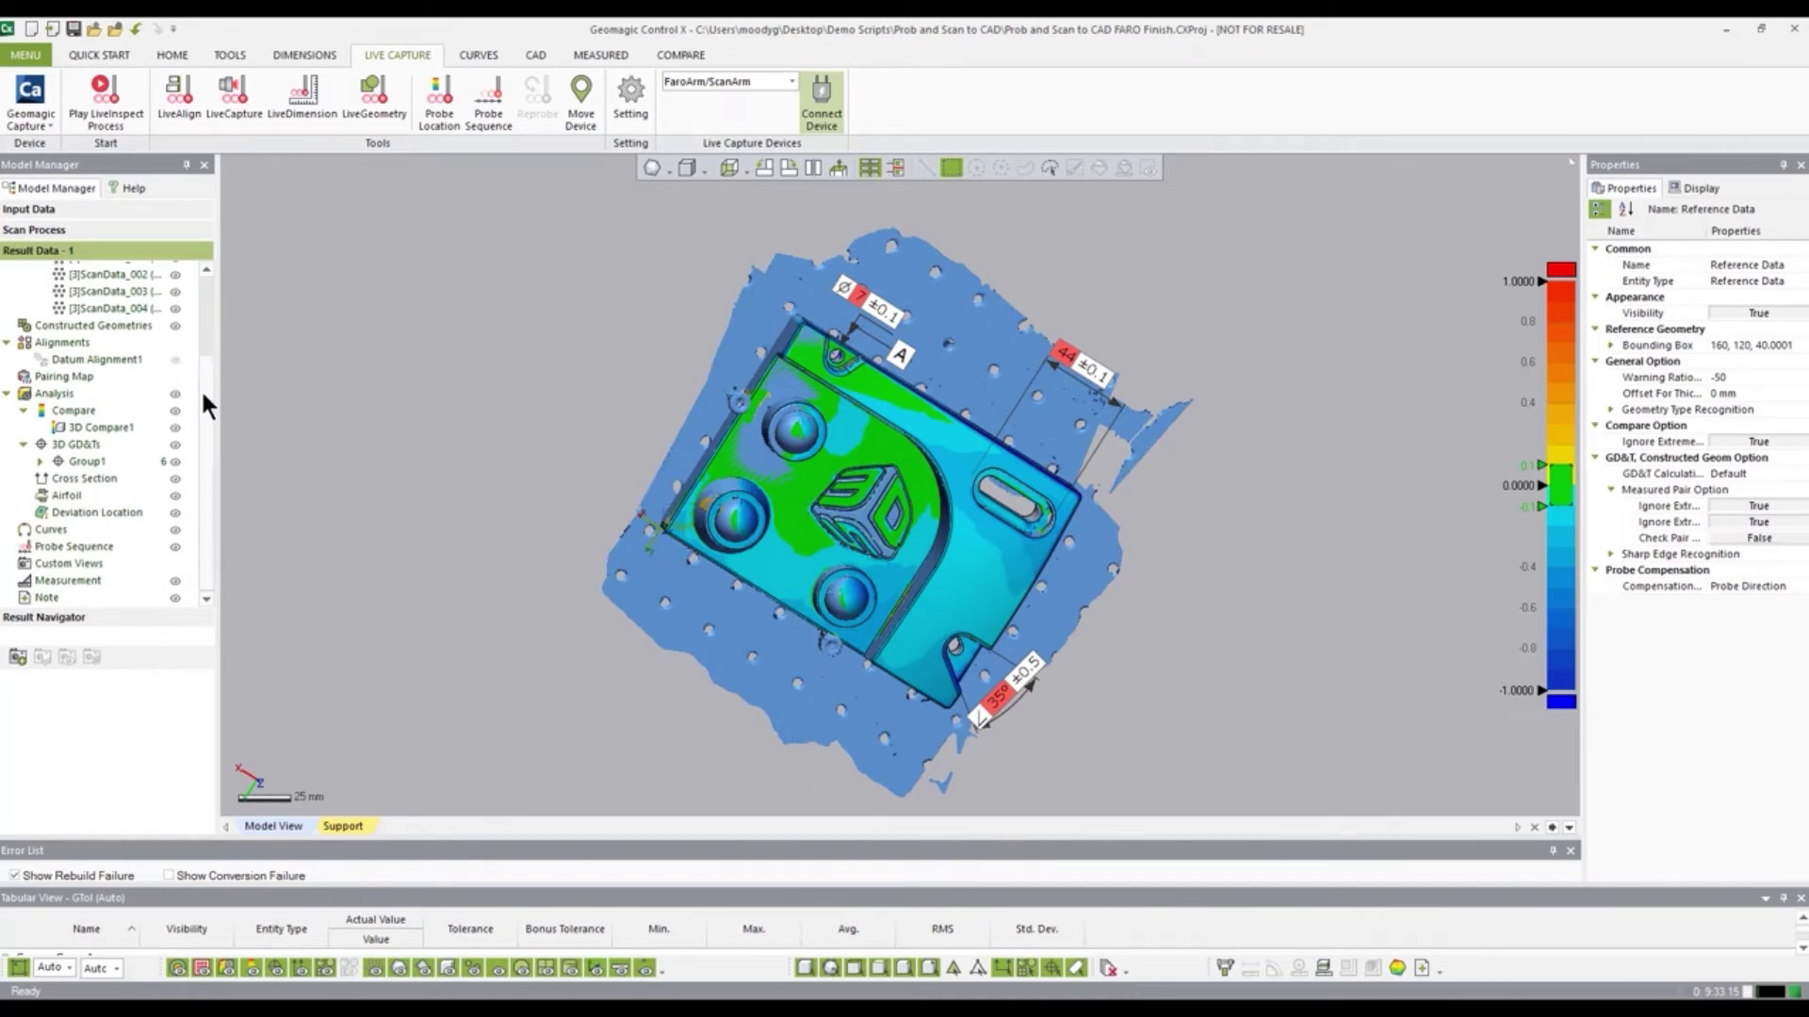
pyautogui.scroll(3, 202, 377)
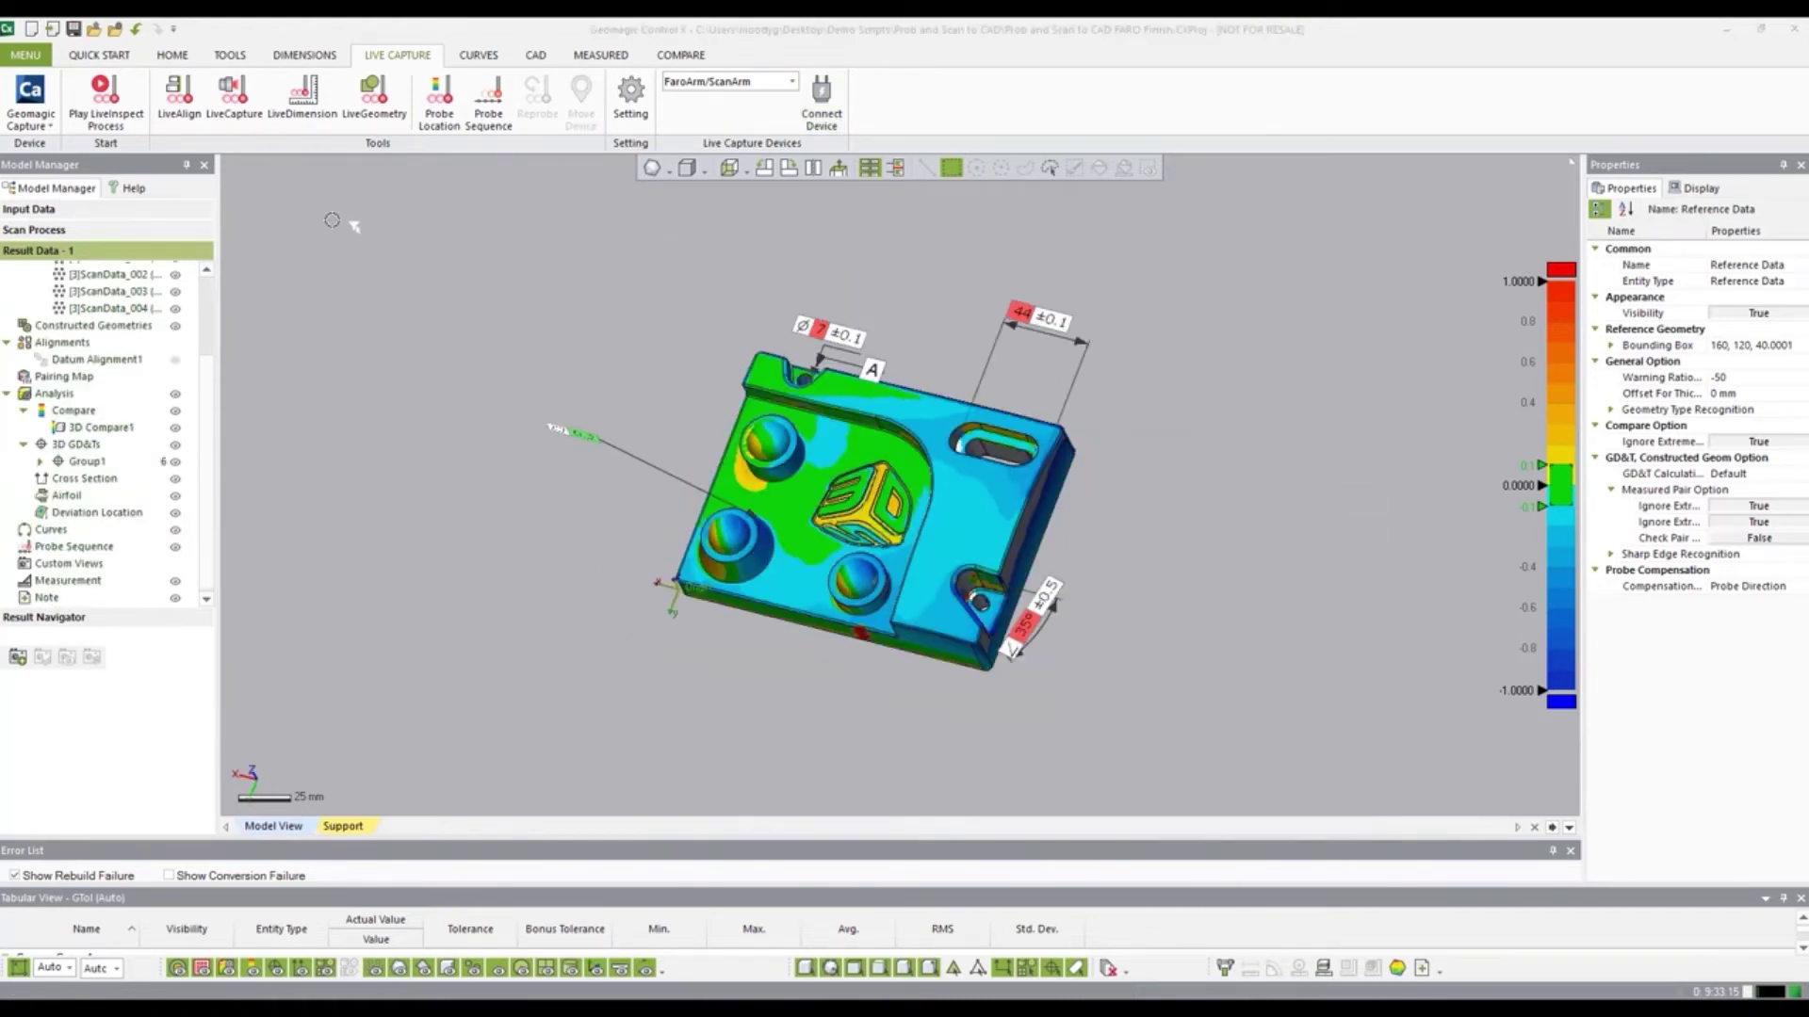
# Pick comparison points on the pocket floor and the curved raised face, placing their deviation labels outside the part.
pyautogui.click(174, 54)
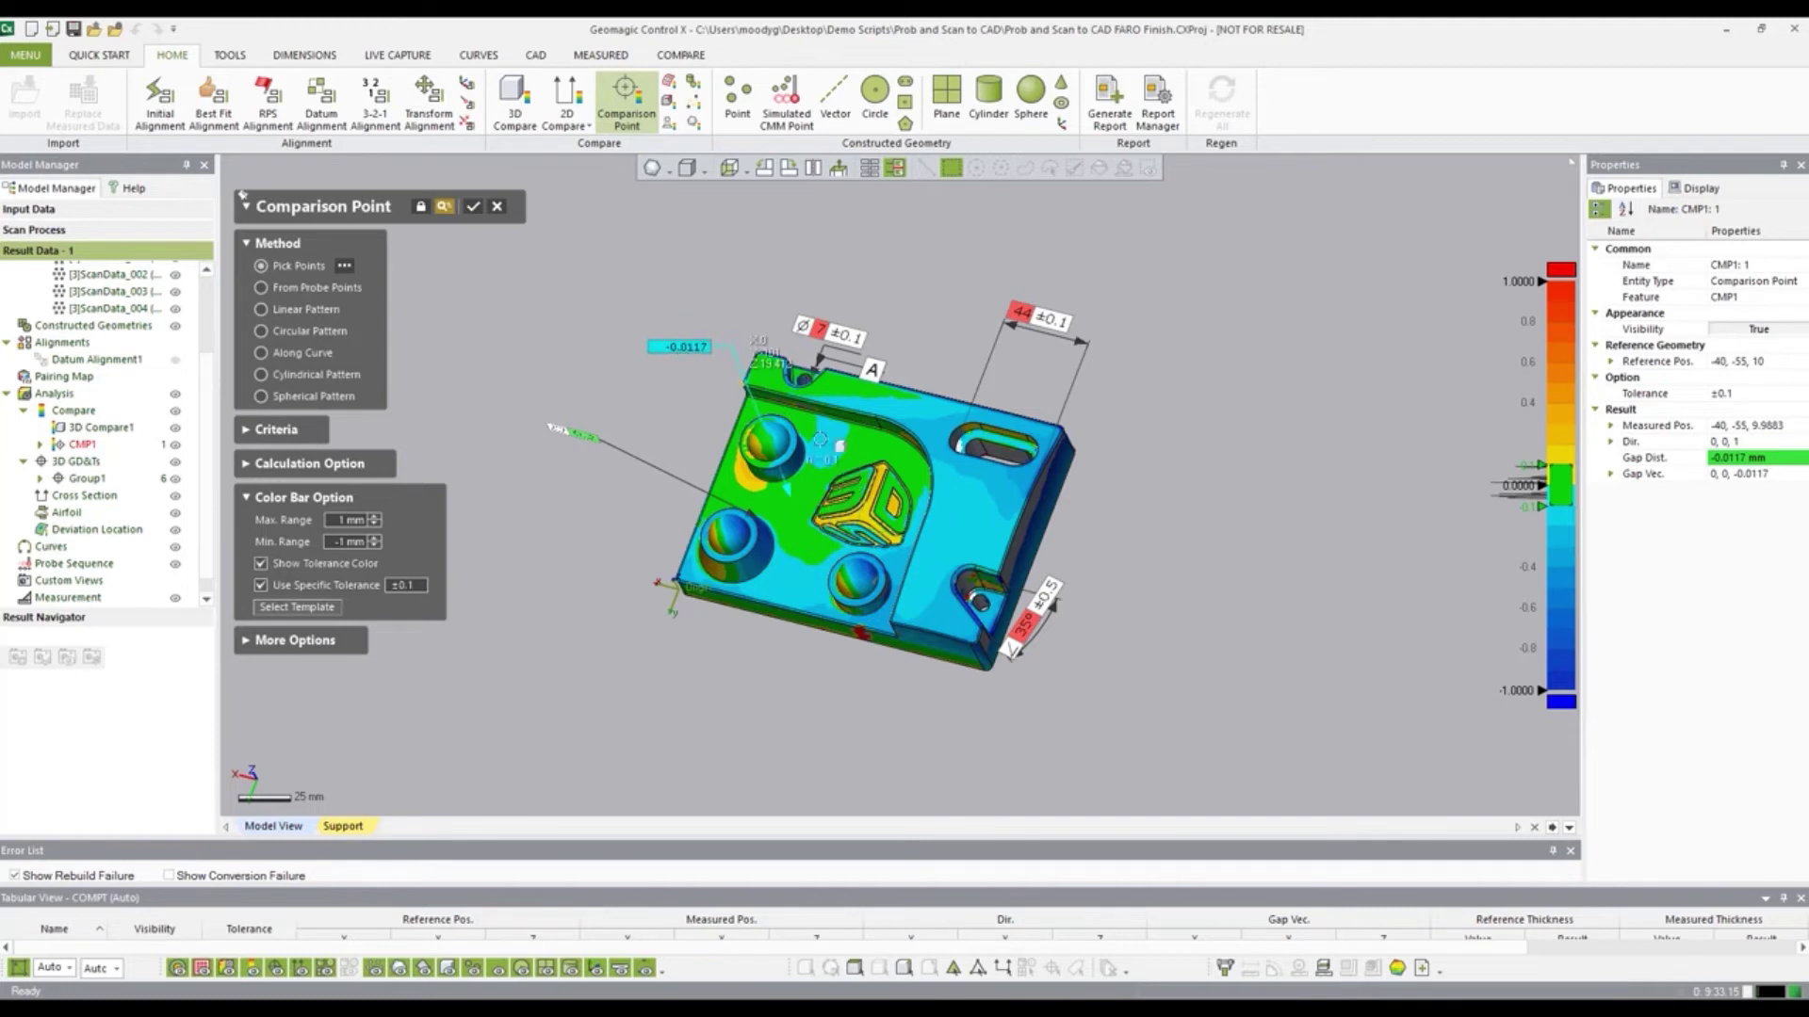
pyautogui.click(982, 490)
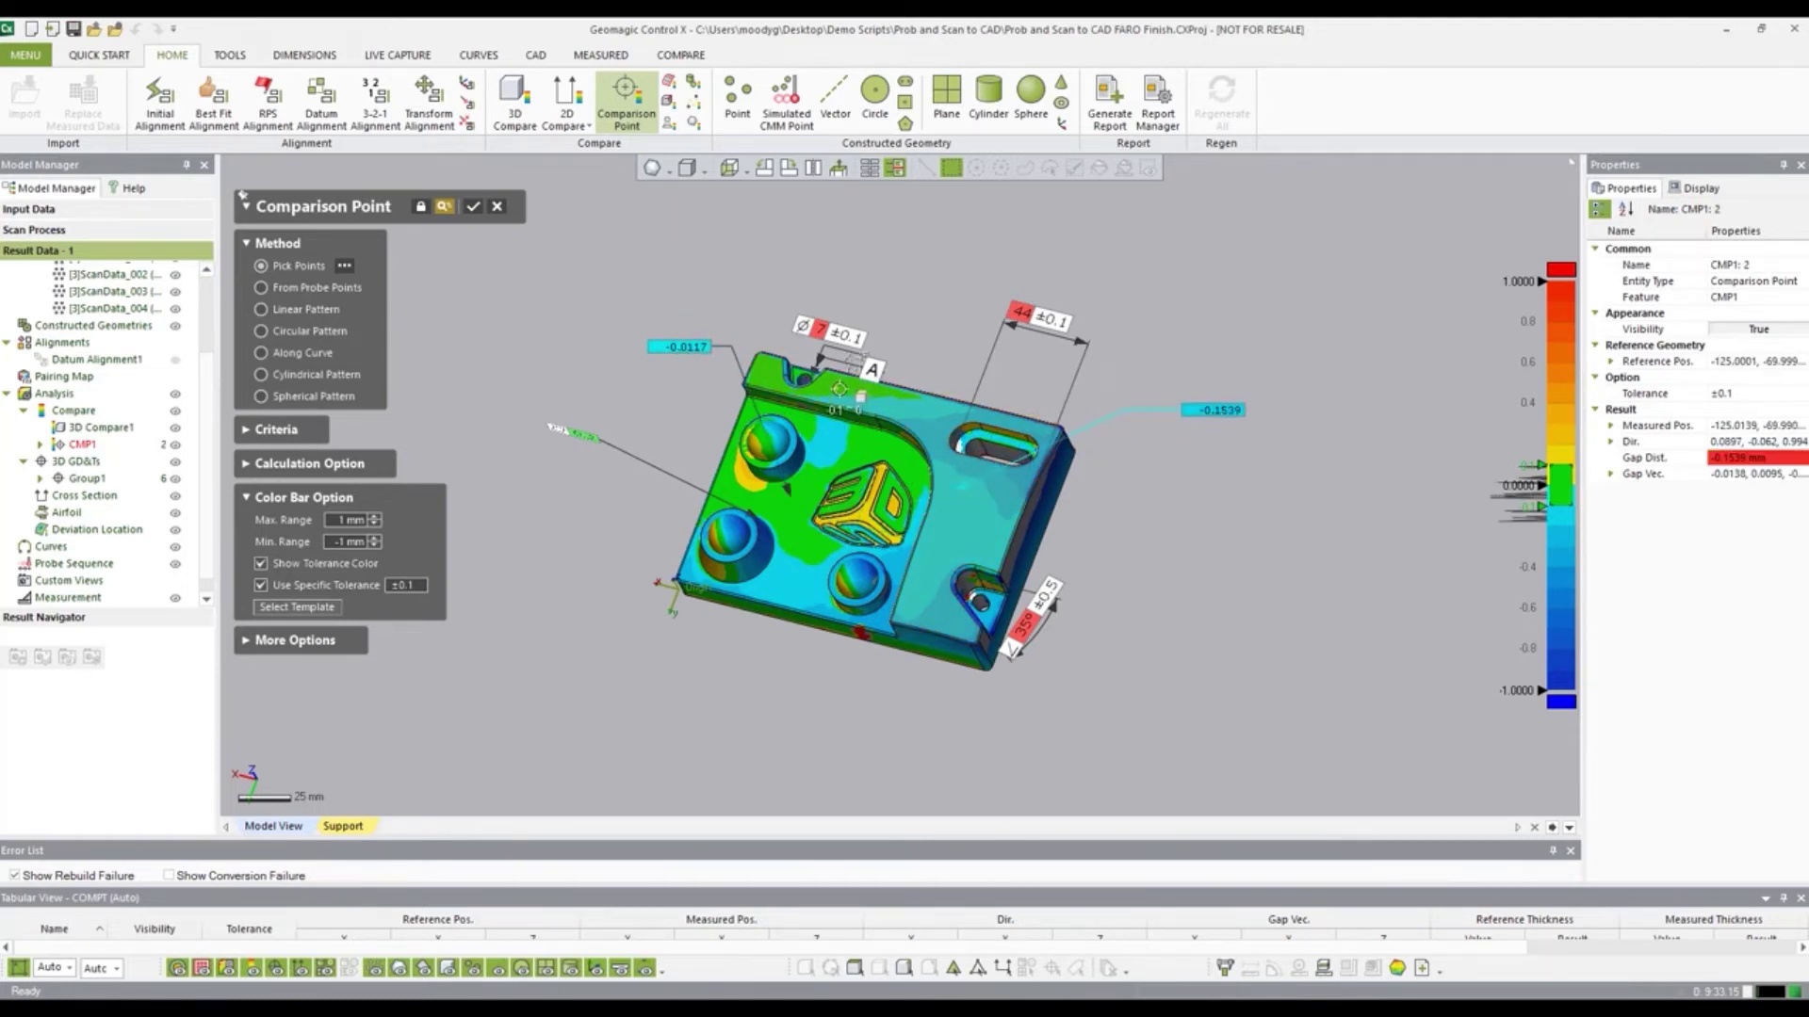
pyautogui.click(749, 462)
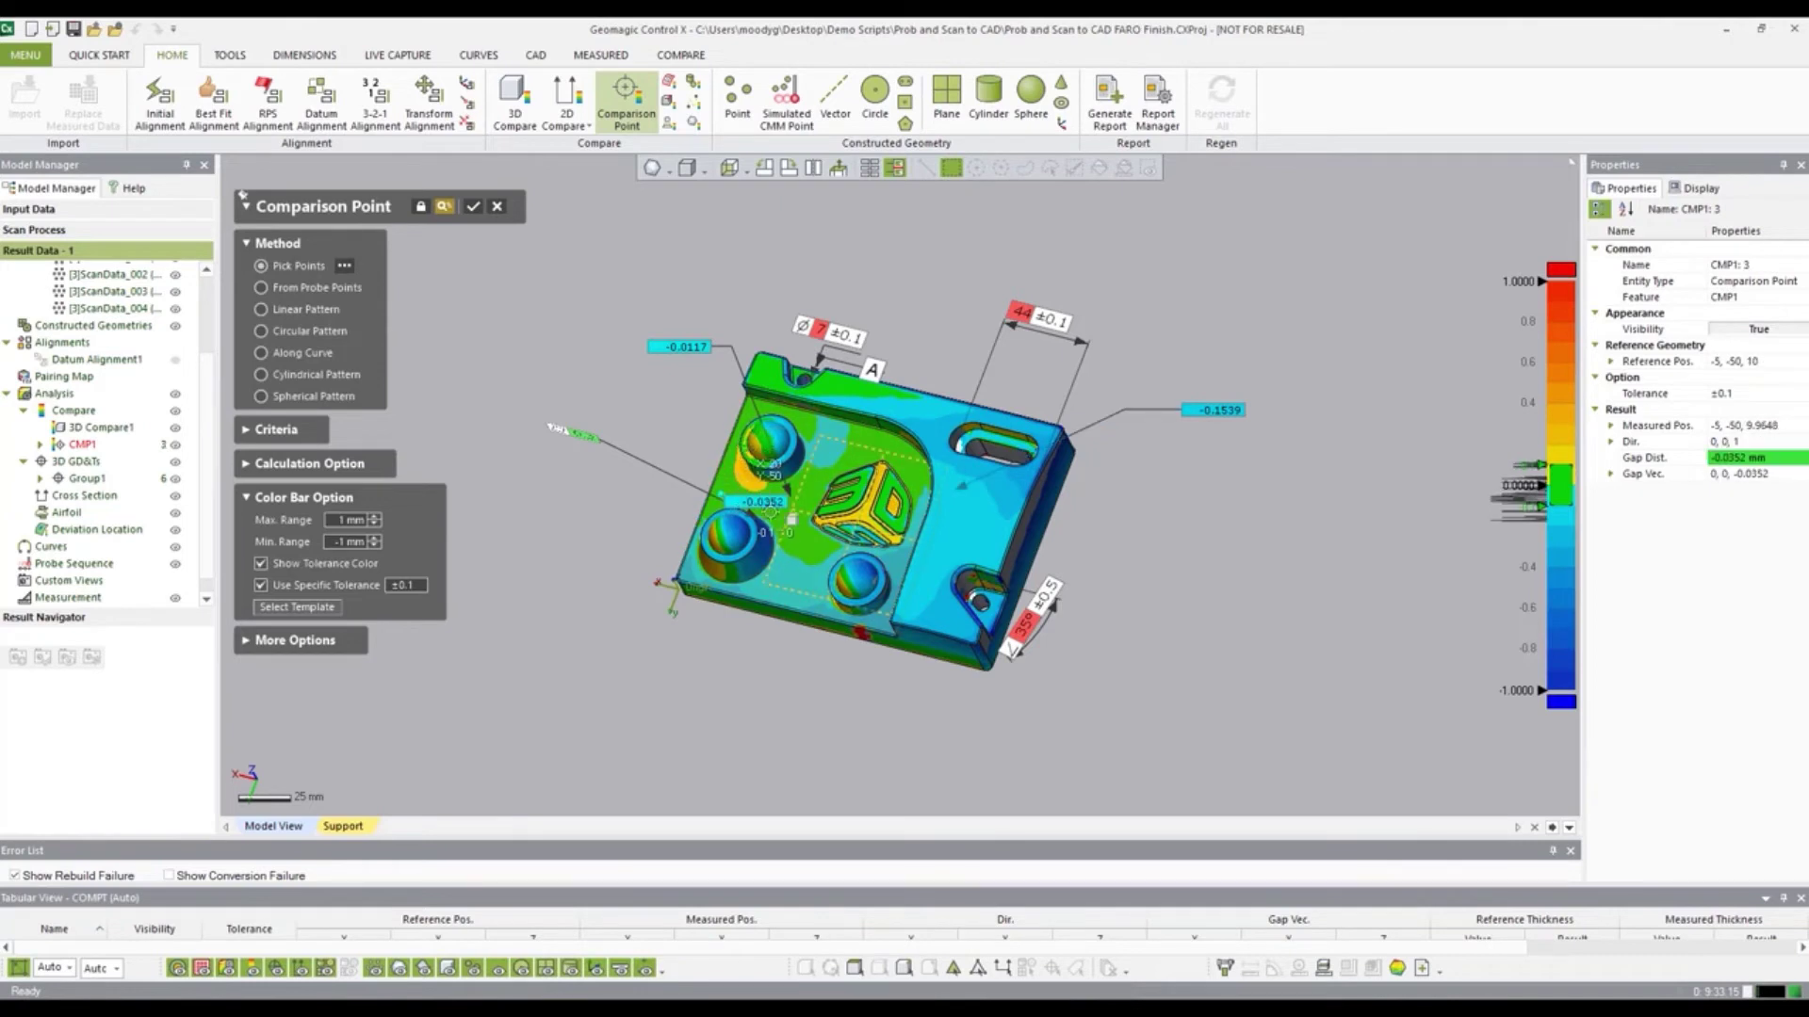
pyautogui.click(648, 416)
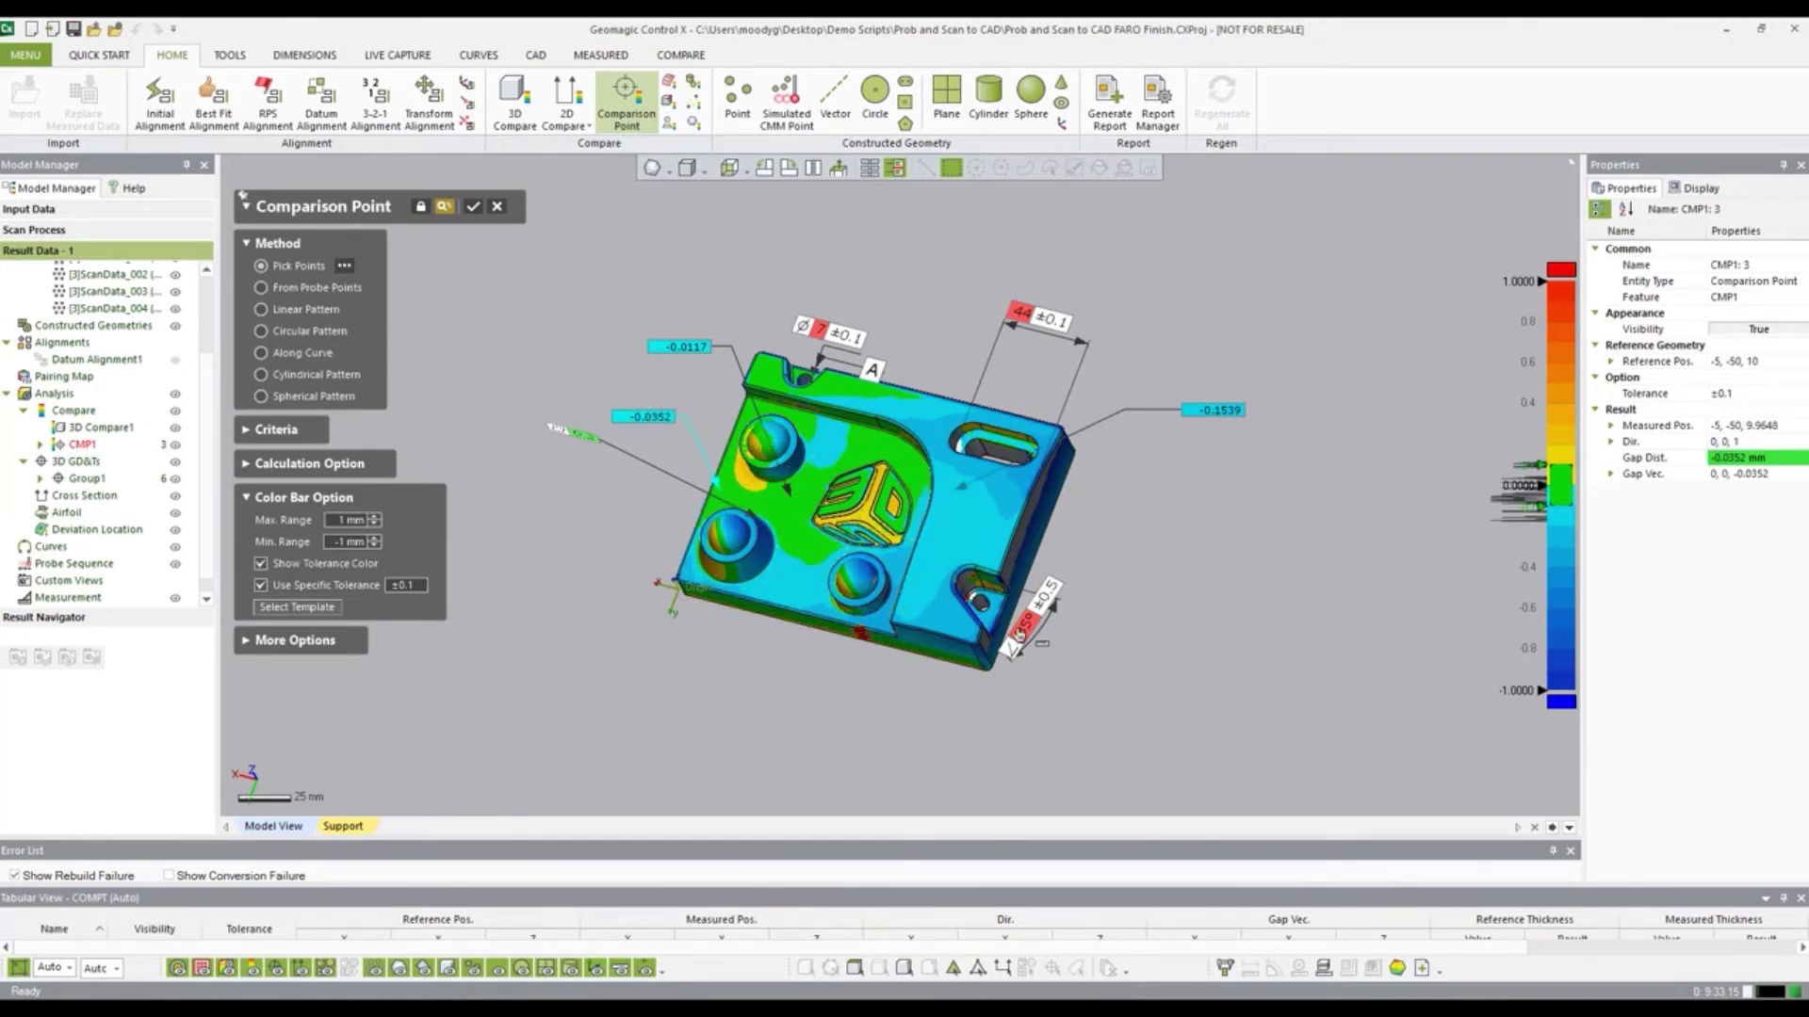
# Add comparison points on the front side face and on the conical boss nearest the coordinate origin, with labels outside the part.
pyautogui.moveTo(904, 602)
pyautogui.mouseDown(button='right')
pyautogui.moveTo(951, 509)
pyautogui.moveTo(888, 579)
pyautogui.mouseUp(button='right')
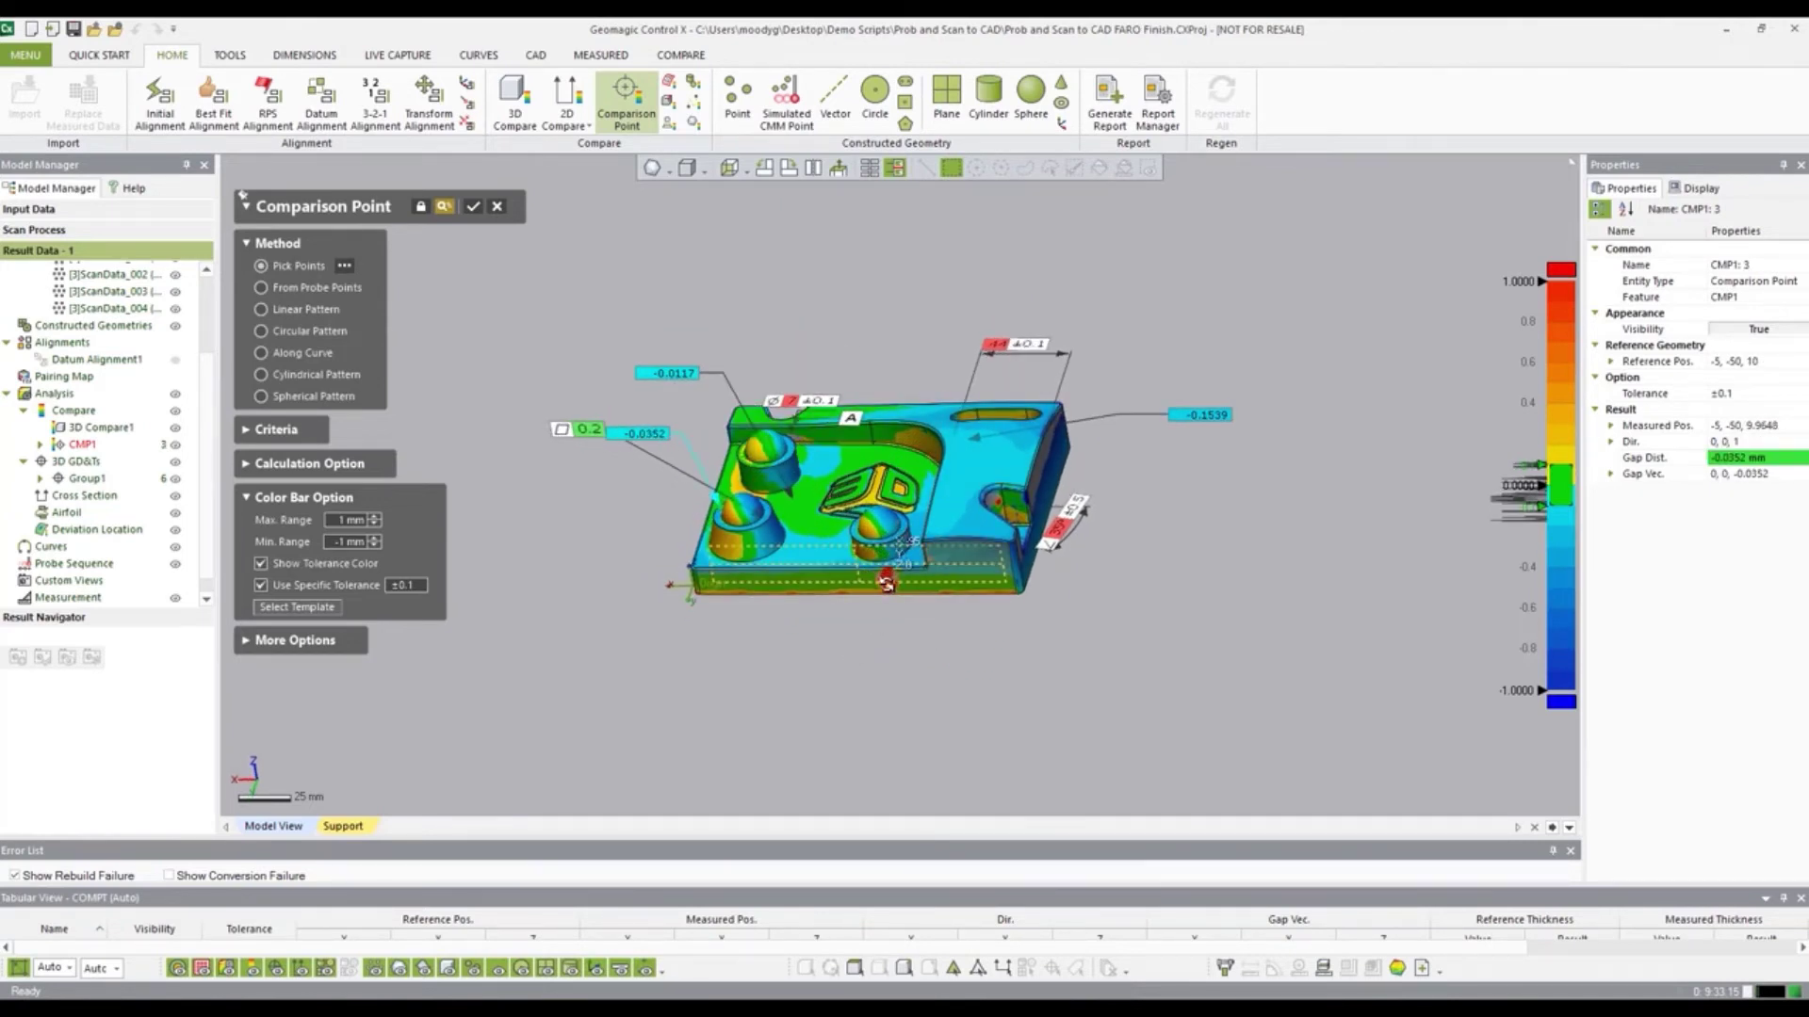
pyautogui.click(980, 629)
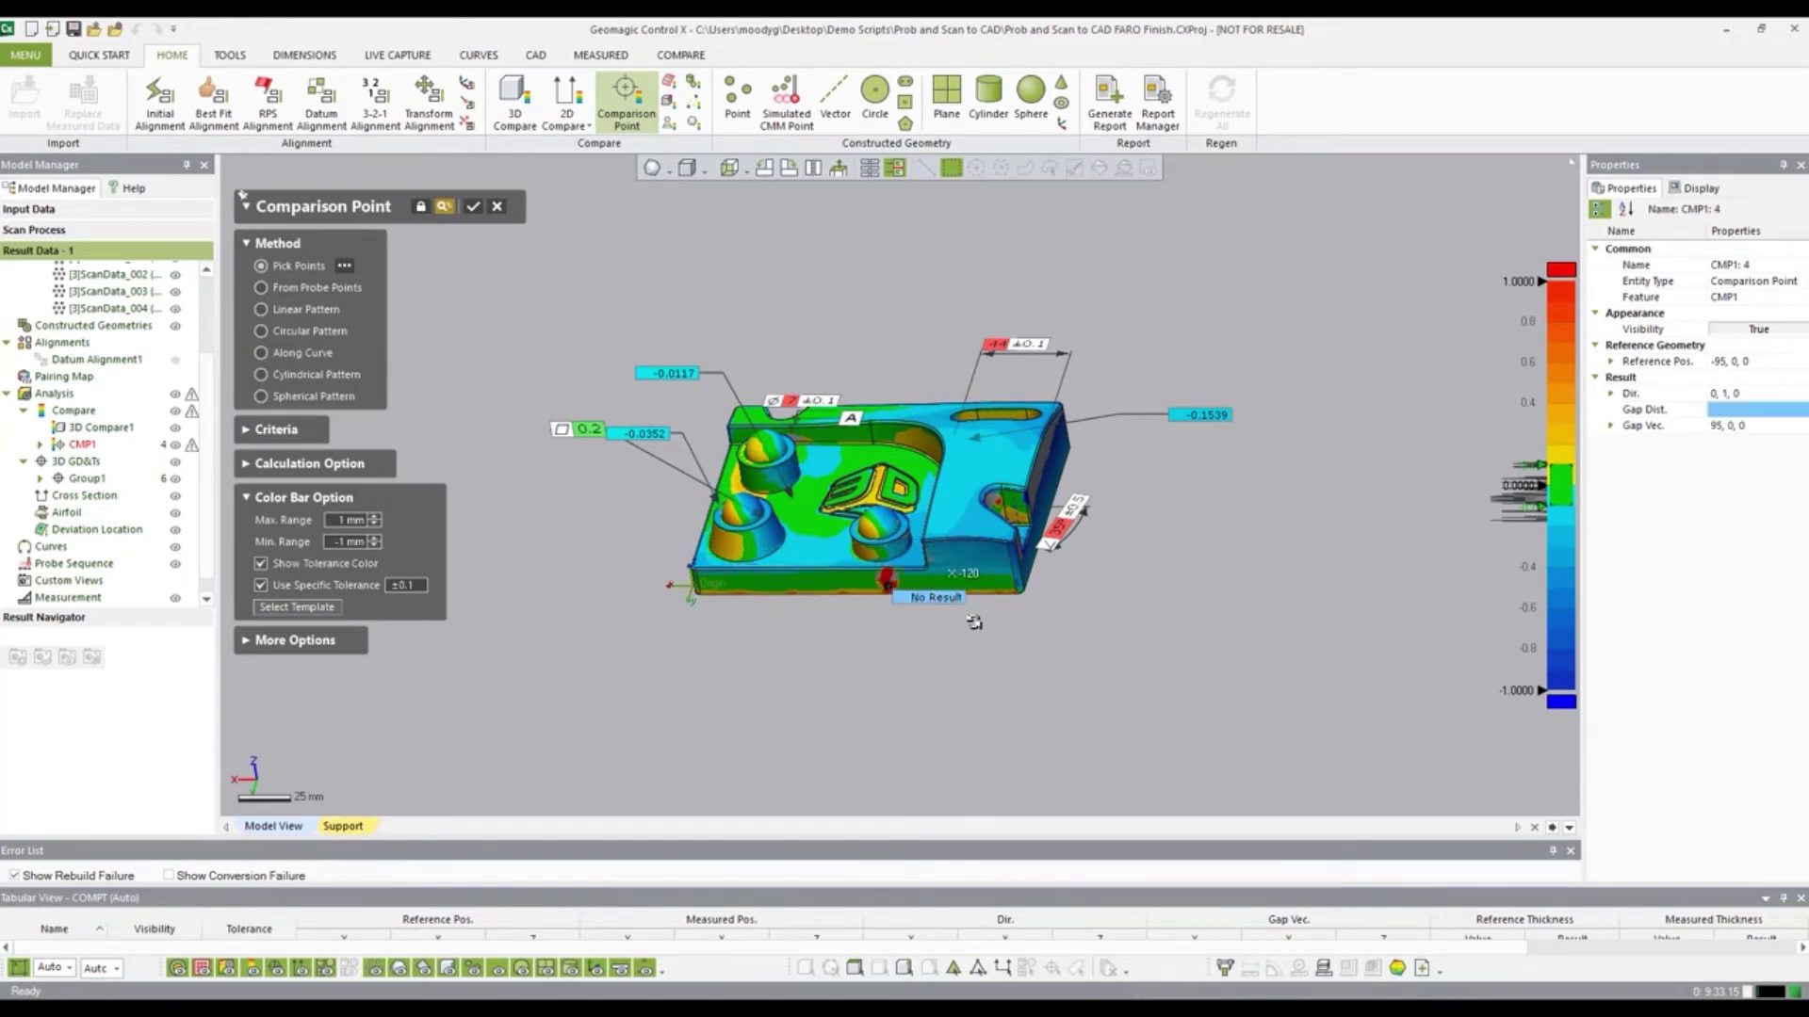
pyautogui.click(1030, 642)
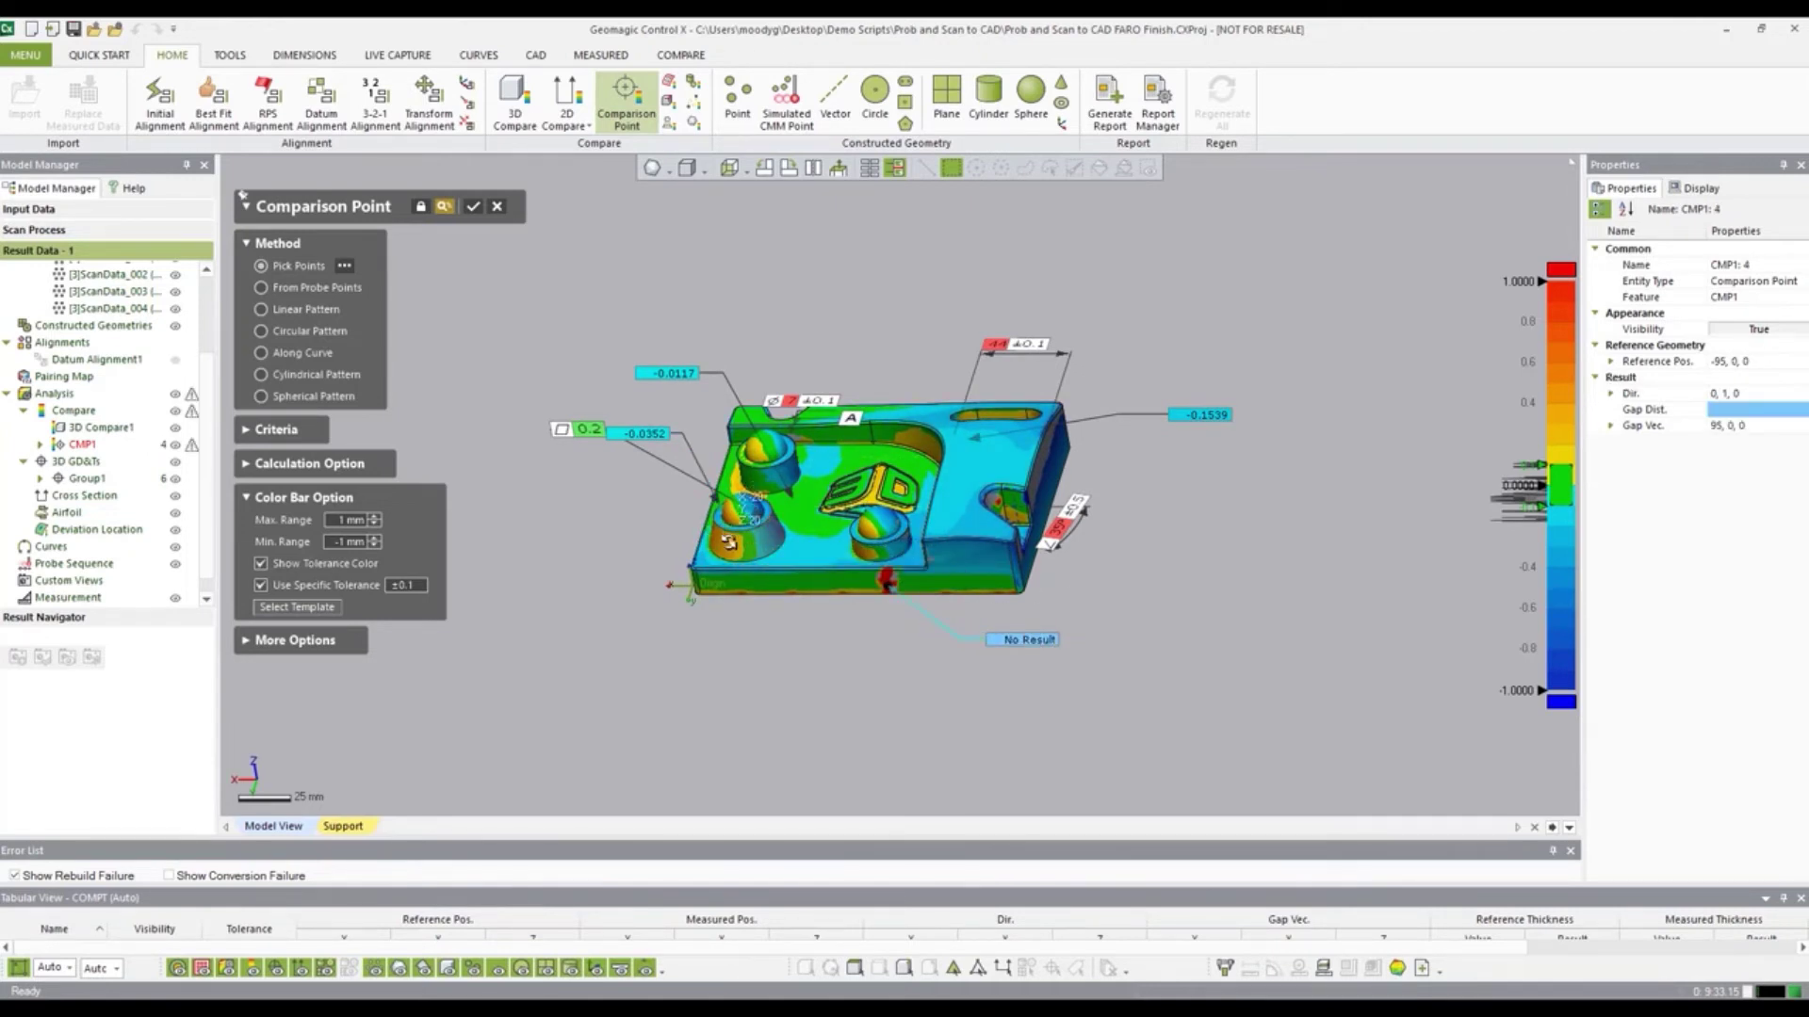
pyautogui.click(725, 544)
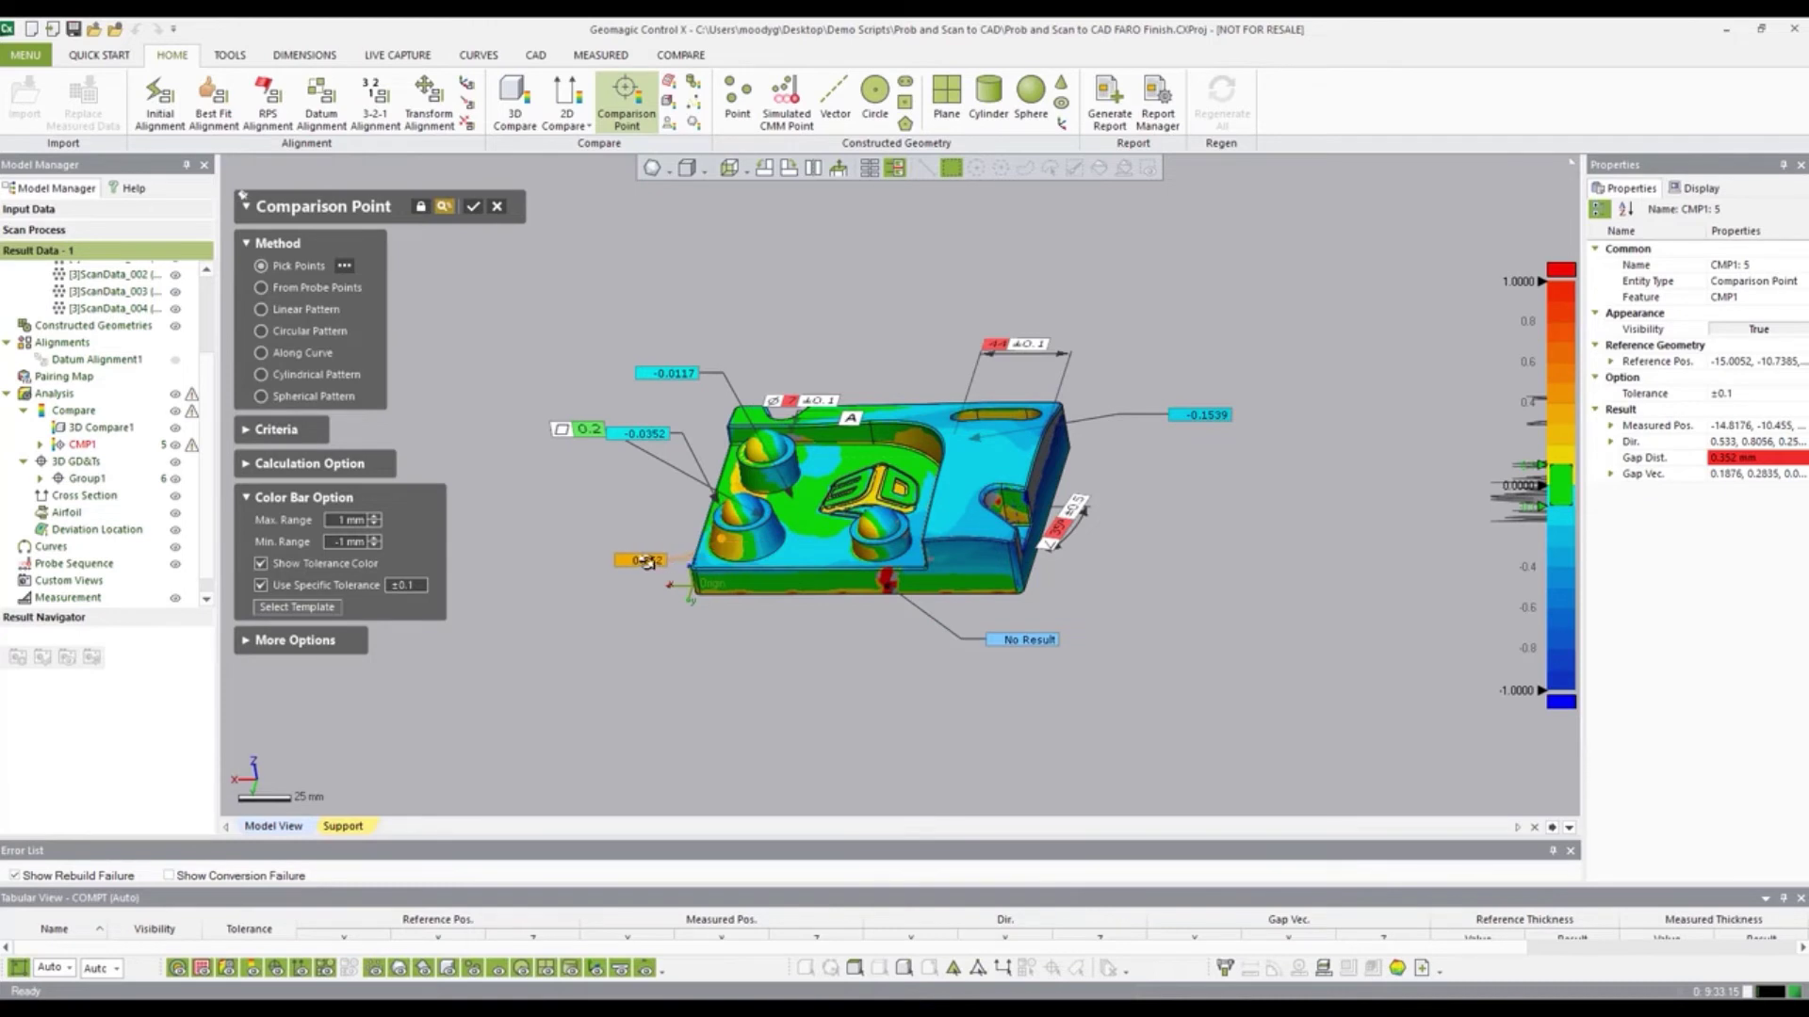
pyautogui.click(587, 563)
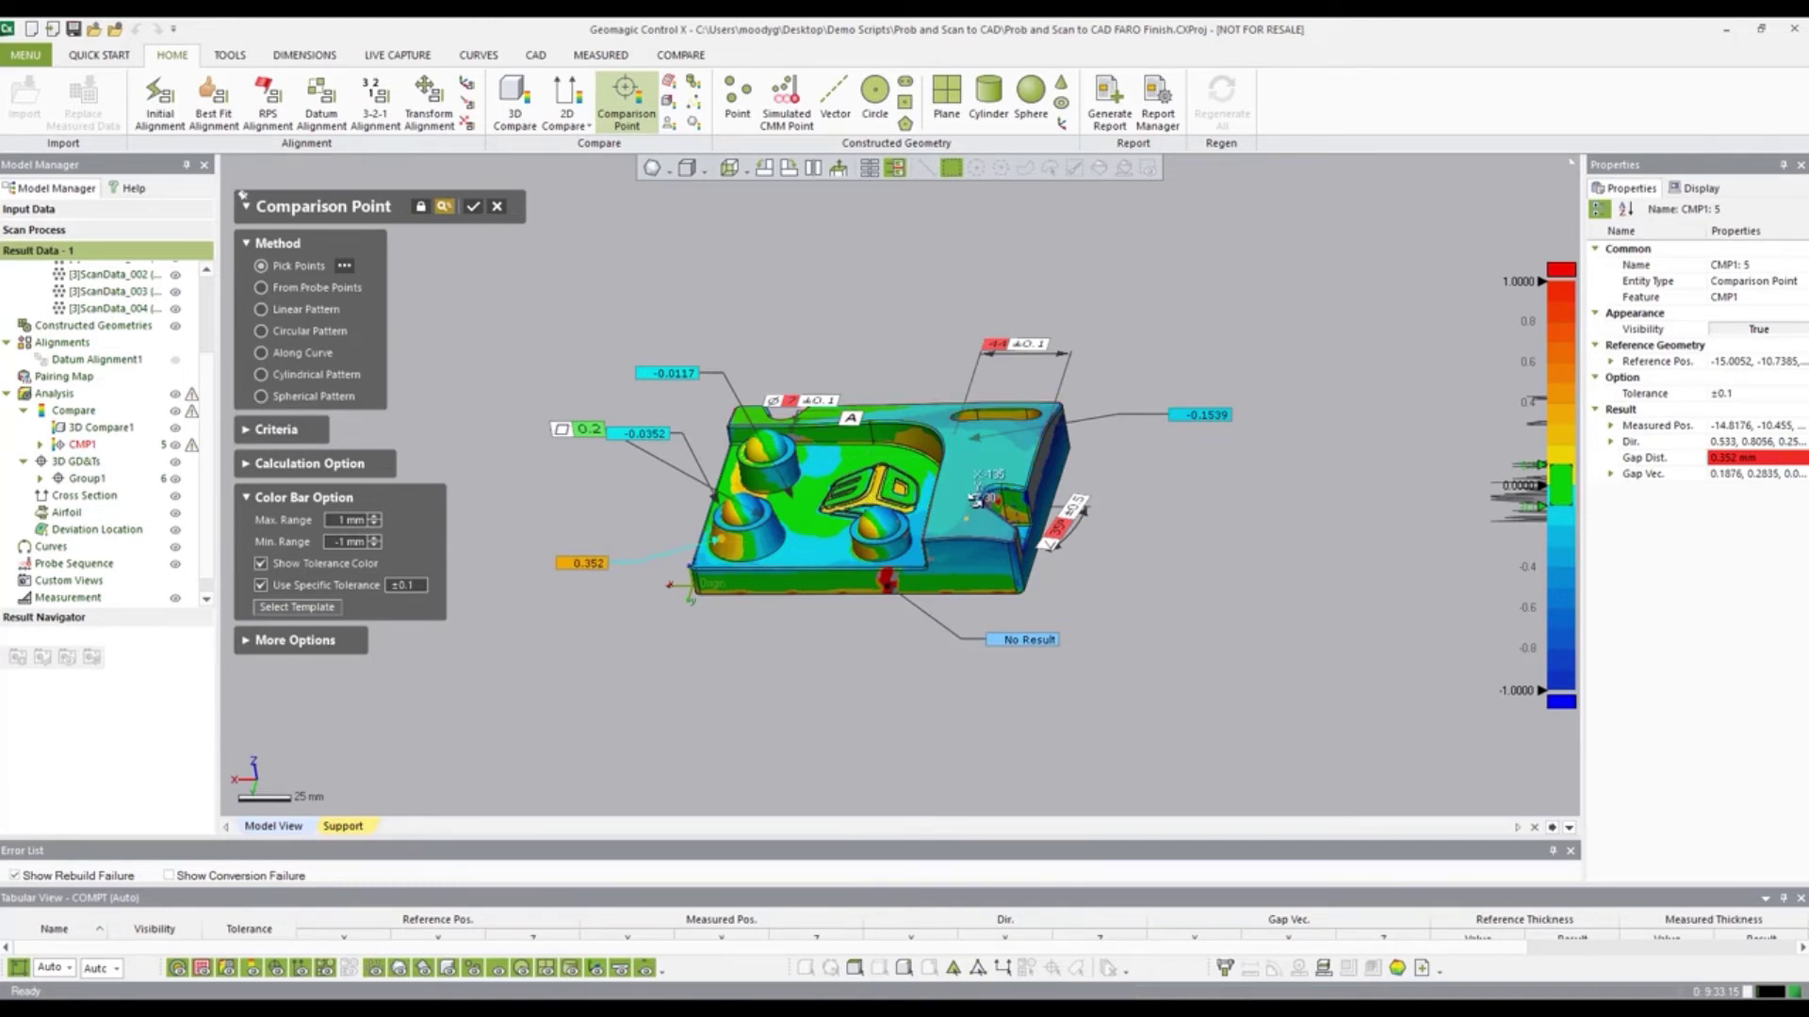
# Add a comparison point on the conical boss farthest from the origin, place its label below the part, and accept the comparison points.
pyautogui.moveTo(902, 483); pyautogui.dragTo(906, 542, button='right')
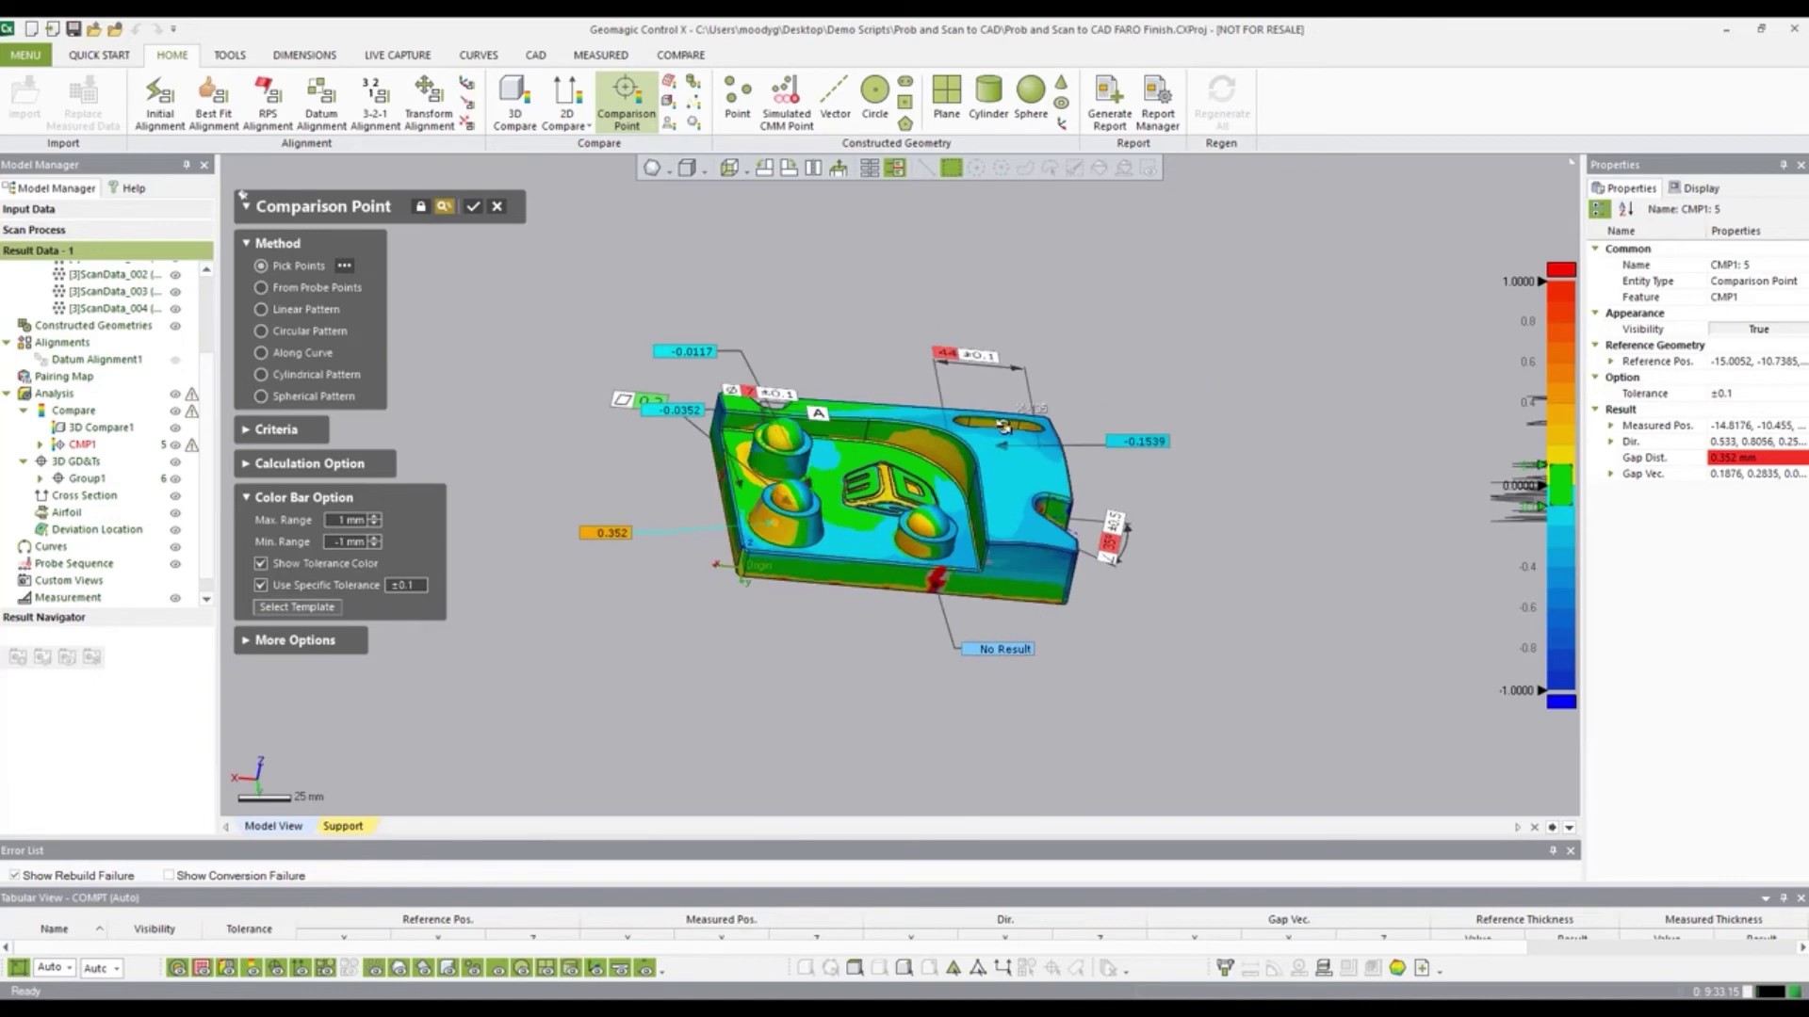
pyautogui.click(913, 546)
pyautogui.moveTo(940, 549); pyautogui.dragTo(788, 671)
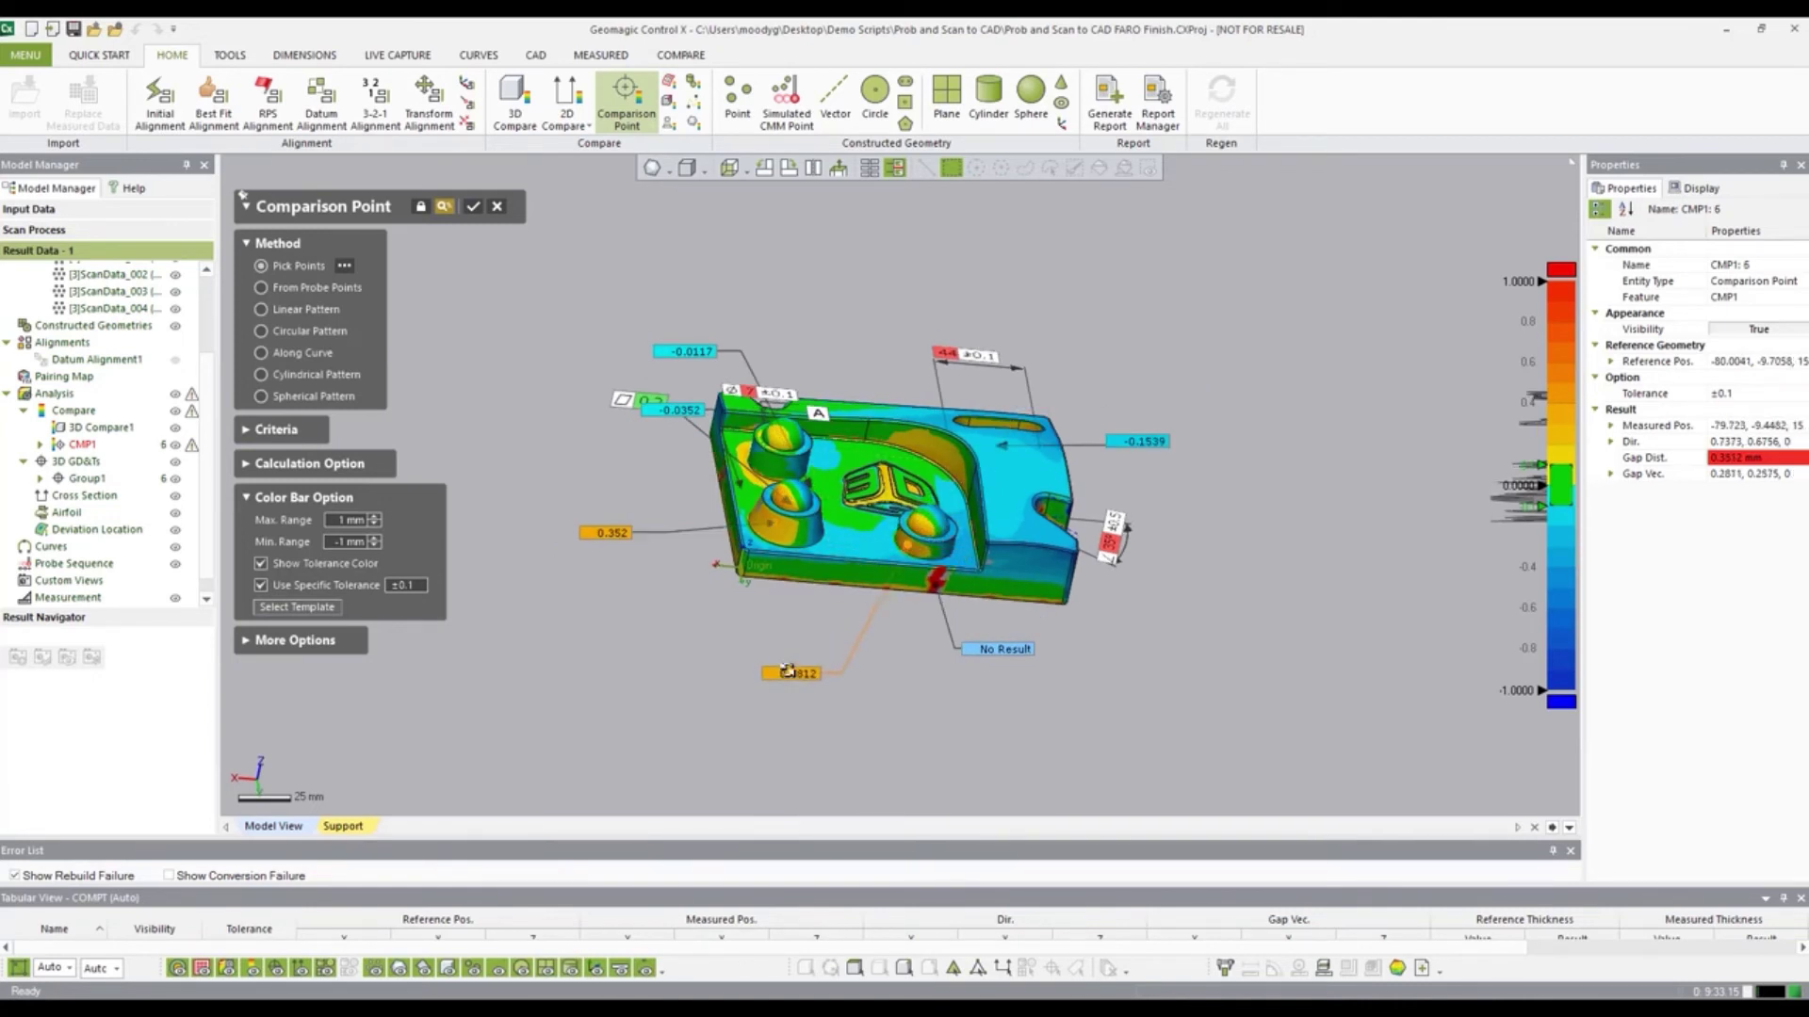
pyautogui.click(473, 206)
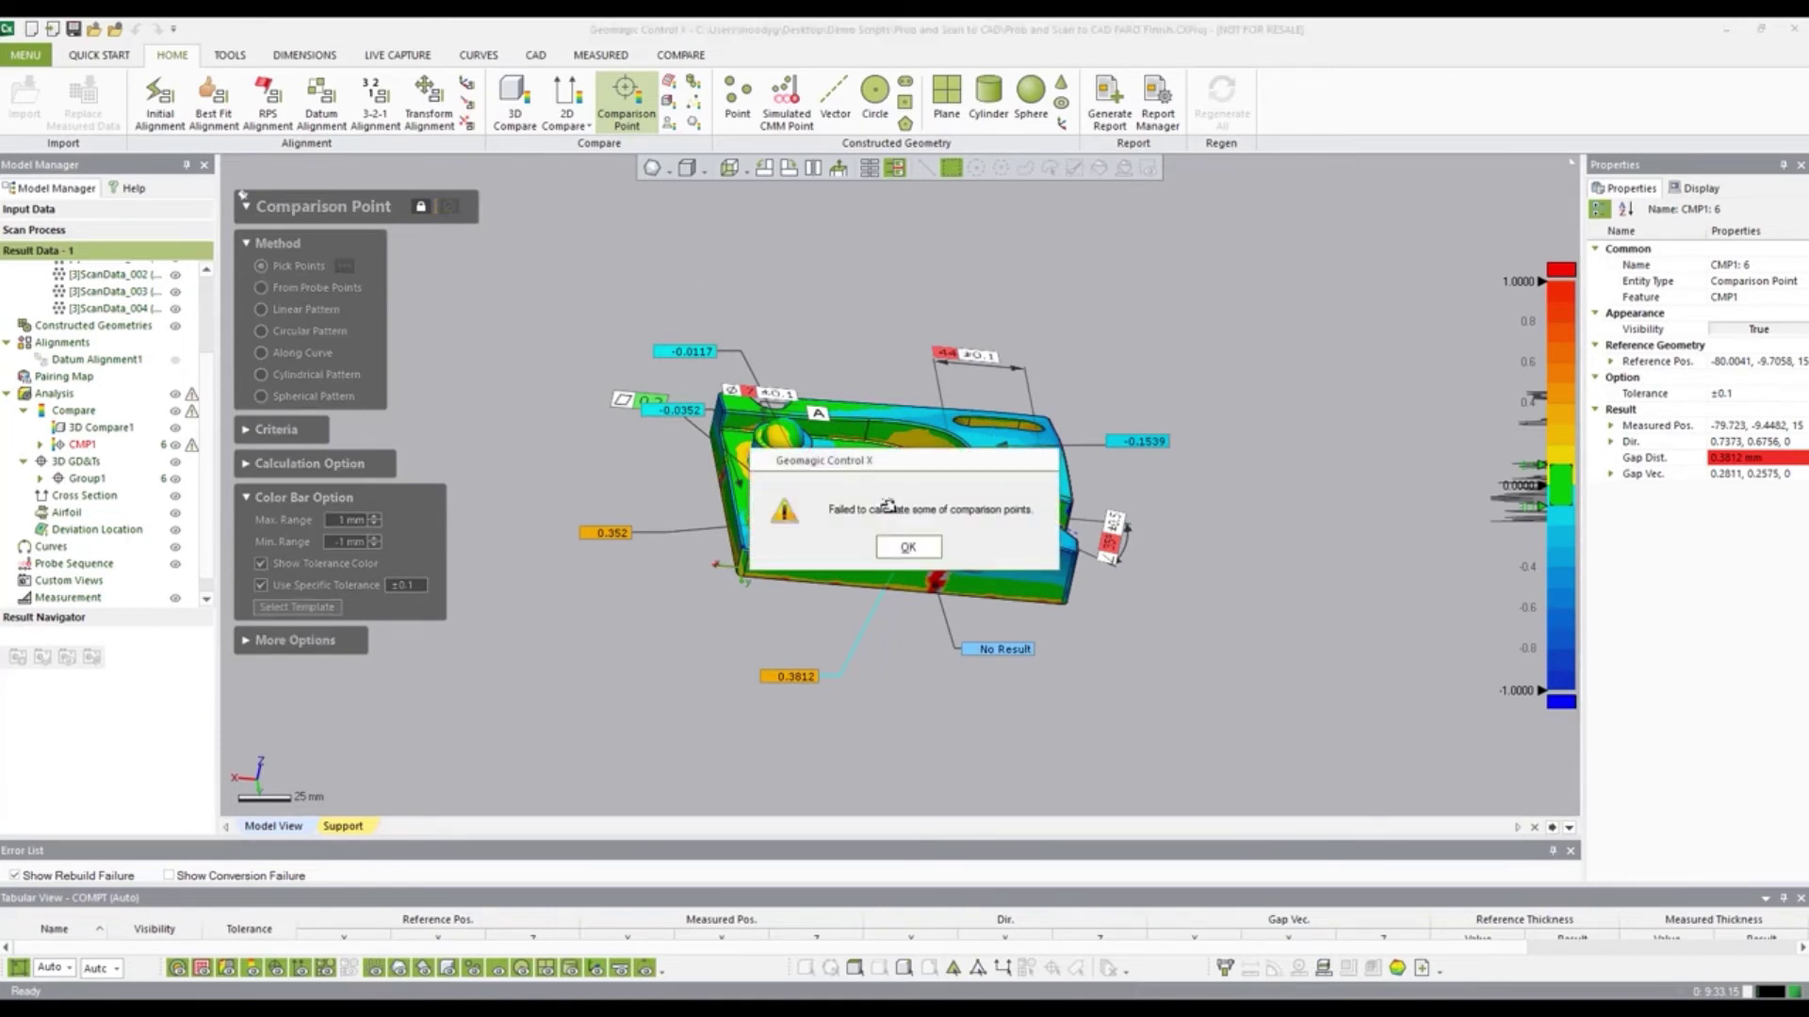
pyautogui.click(902, 547)
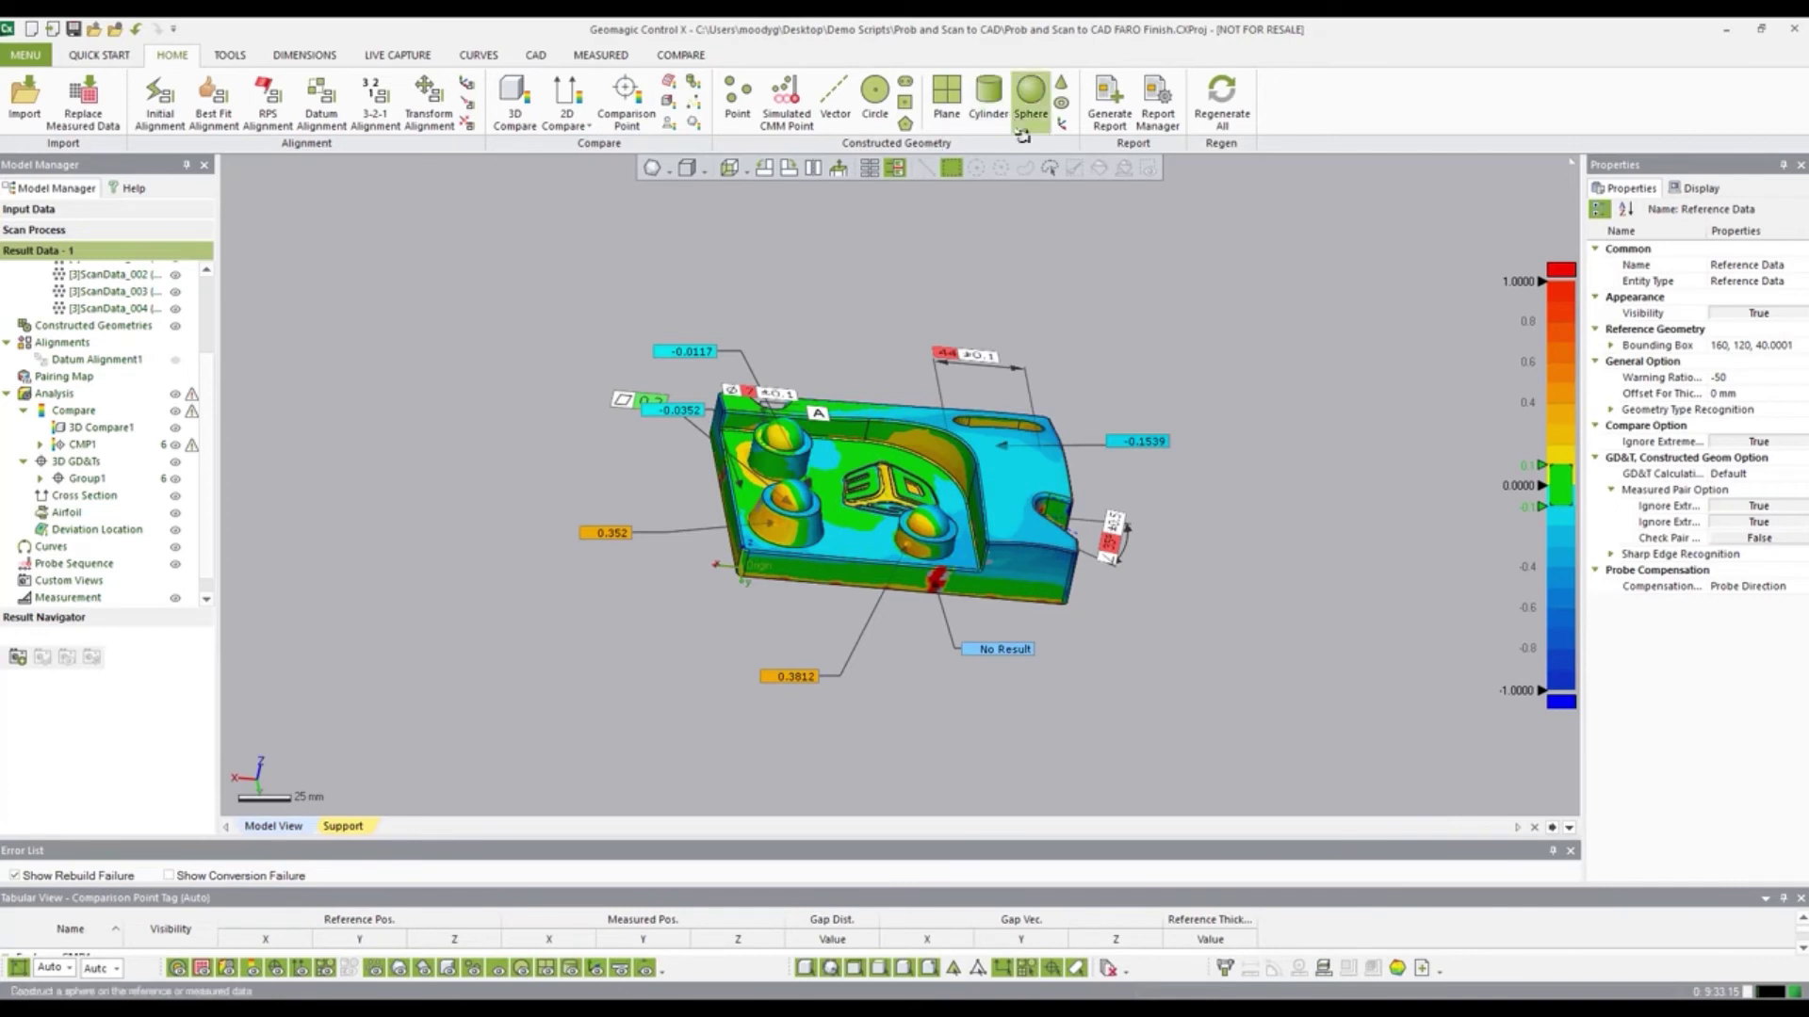
# Generate a report of Result Data - 1 with the Letter_Landscape template and maximize the report window.
pyautogui.click(1101, 97)
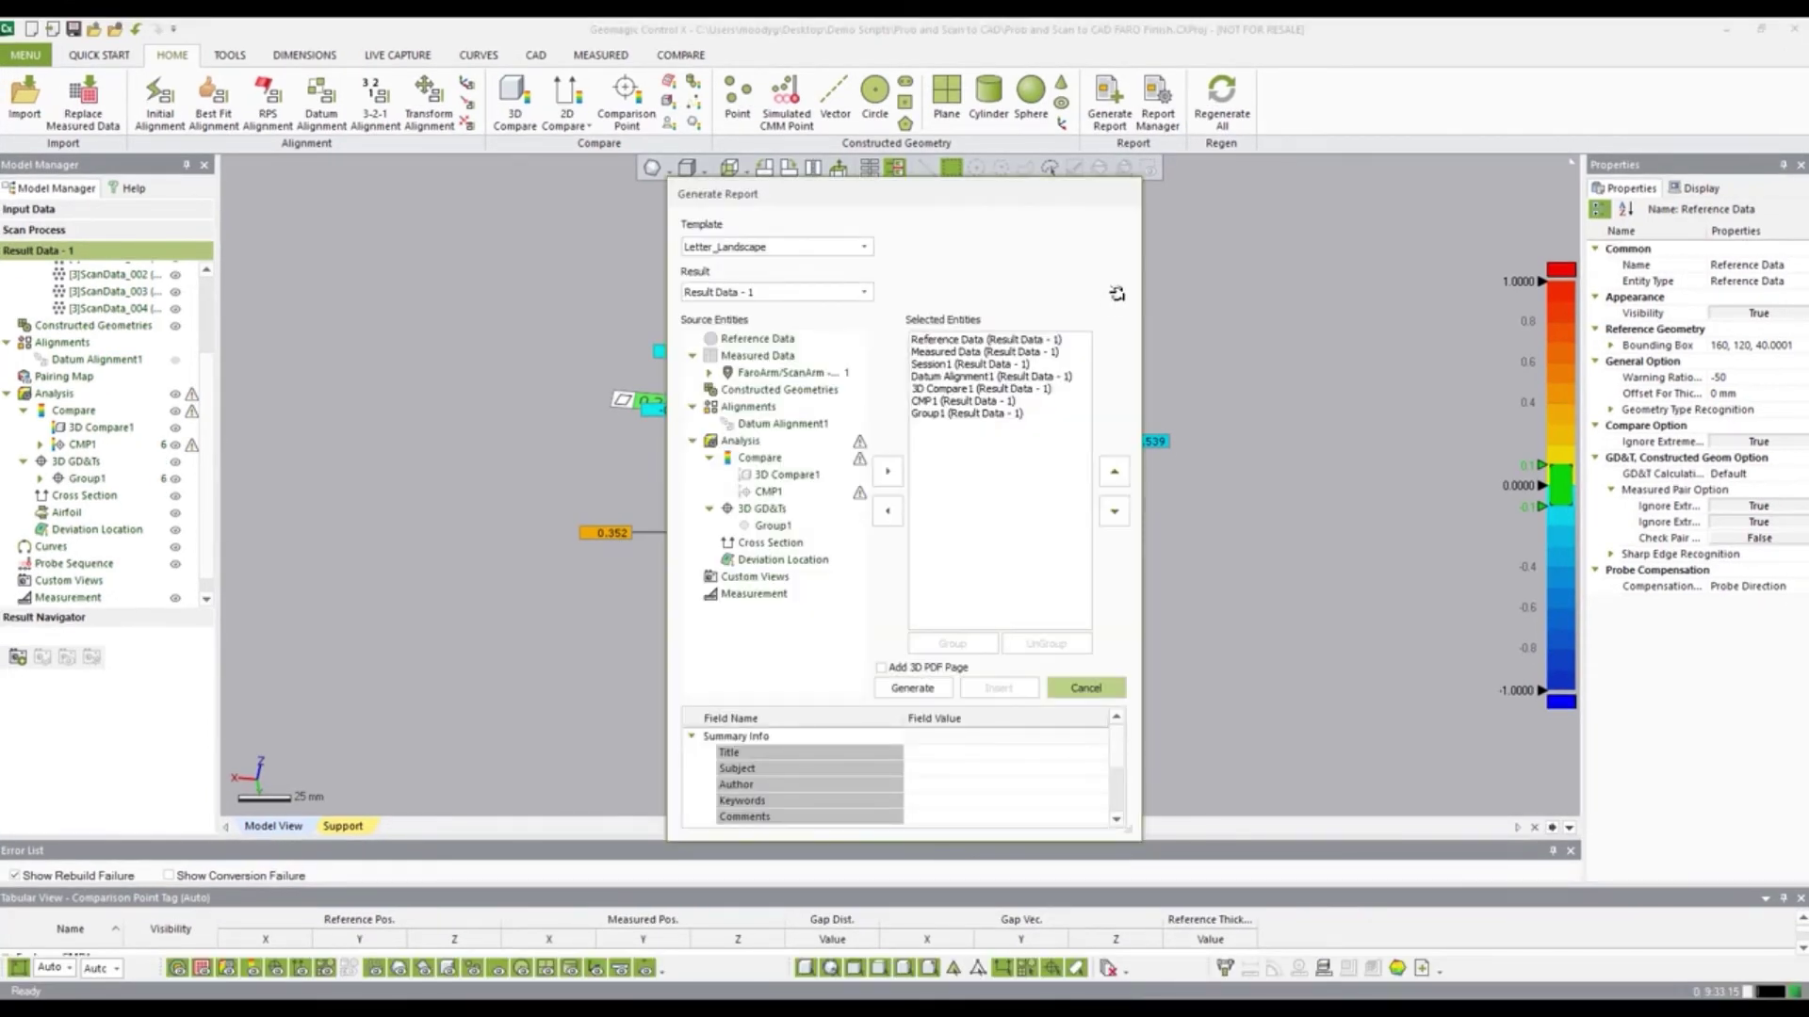
pyautogui.click(911, 688)
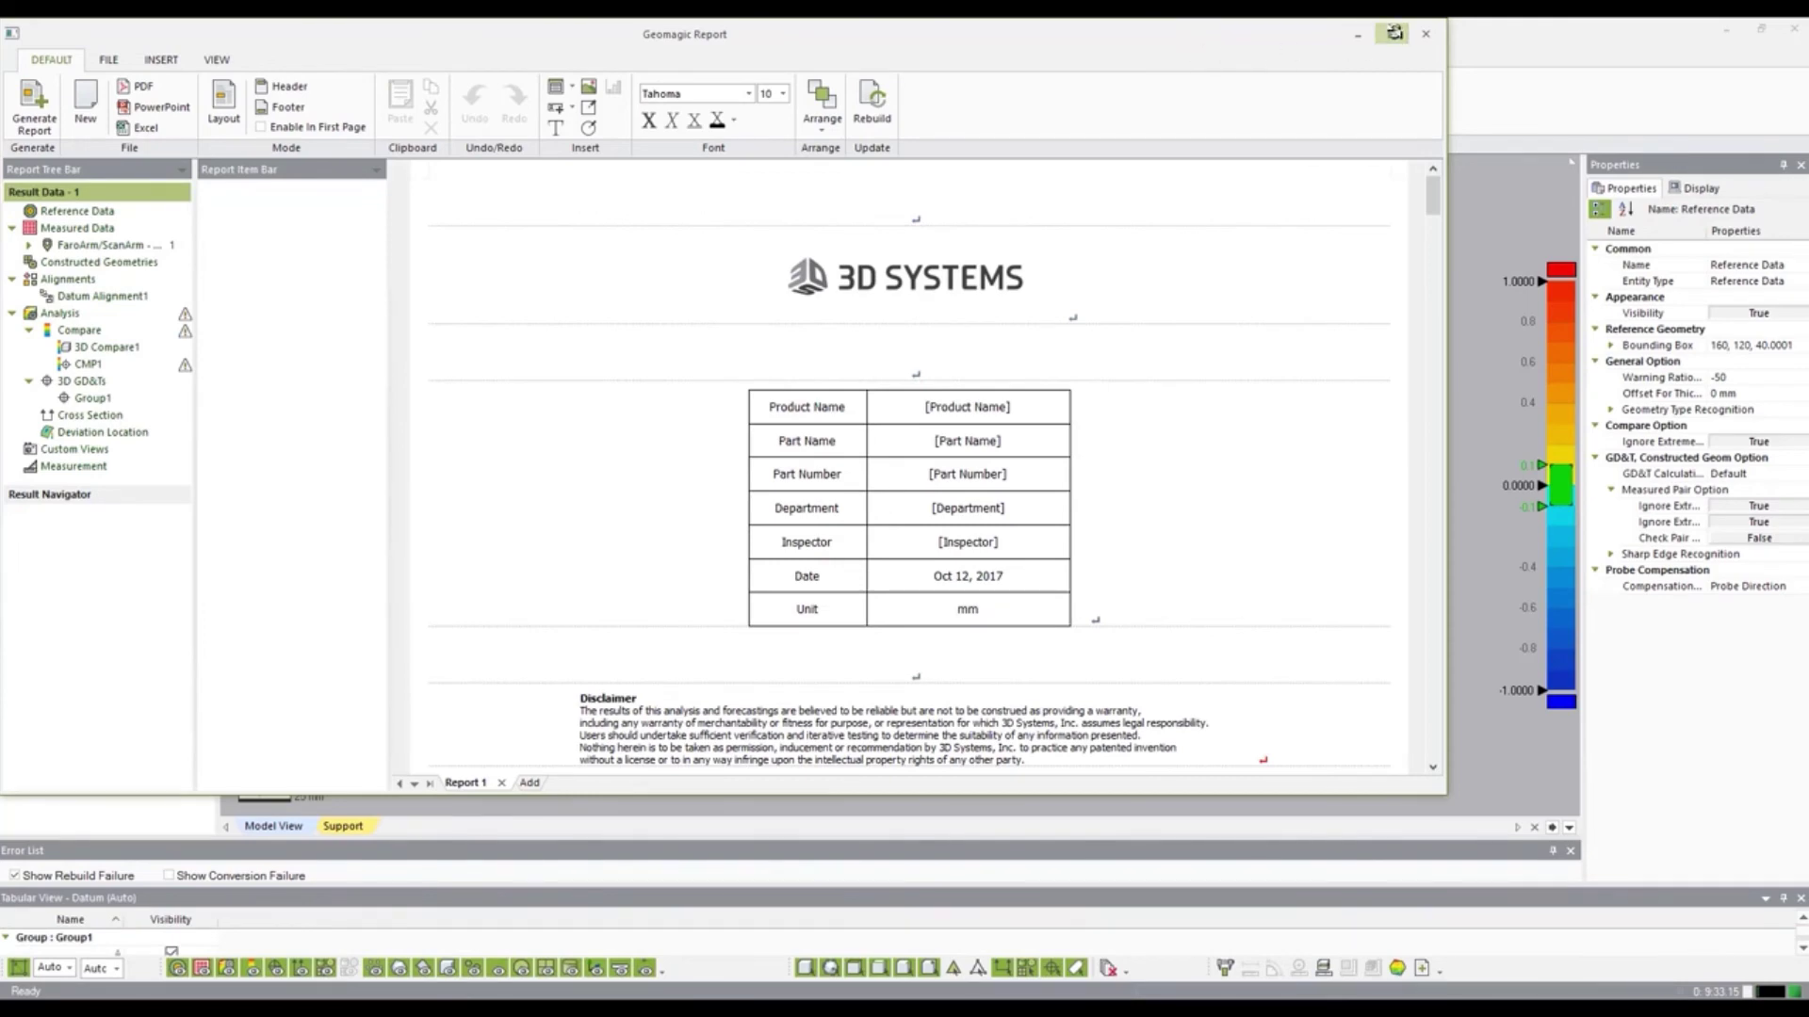
pyautogui.click(1394, 34)
# Review the report's measured data, probe points, datum alignment, 3D Compare, comparison point and GD&T pages, and close the report.
pyautogui.scroll(-15, 1348, 177)
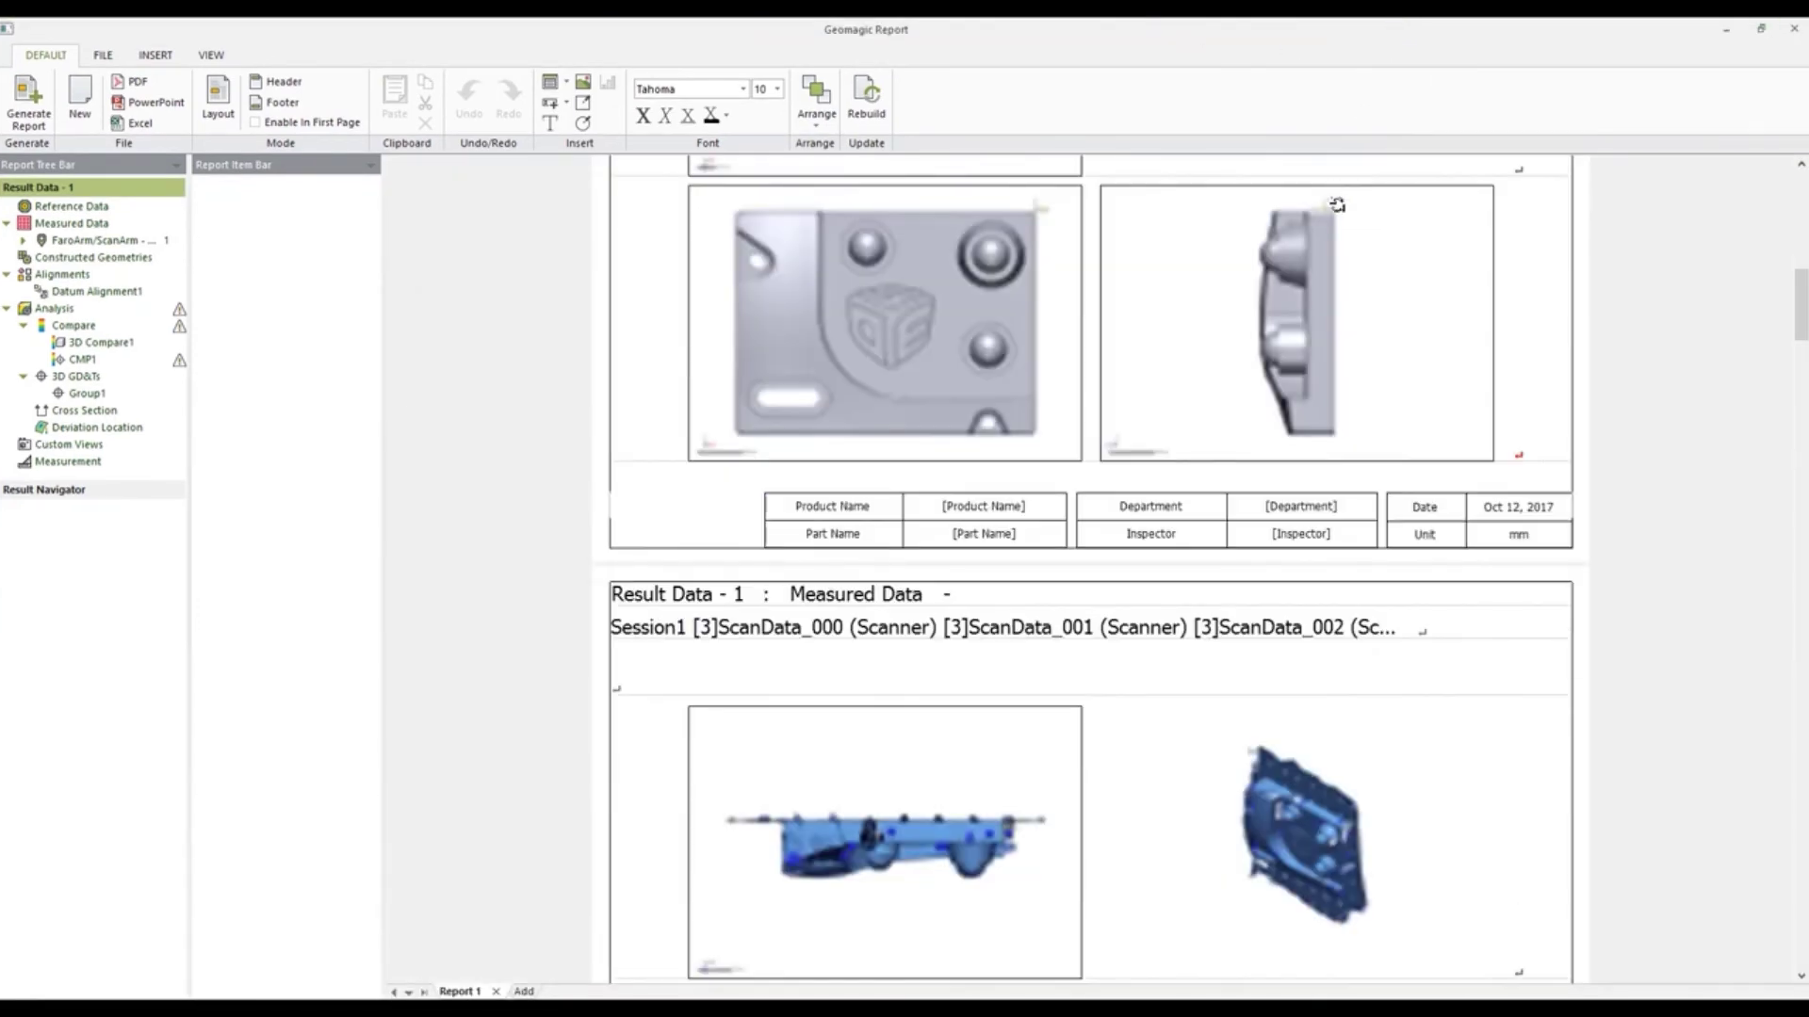
pyautogui.scroll(-8, 1337, 204)
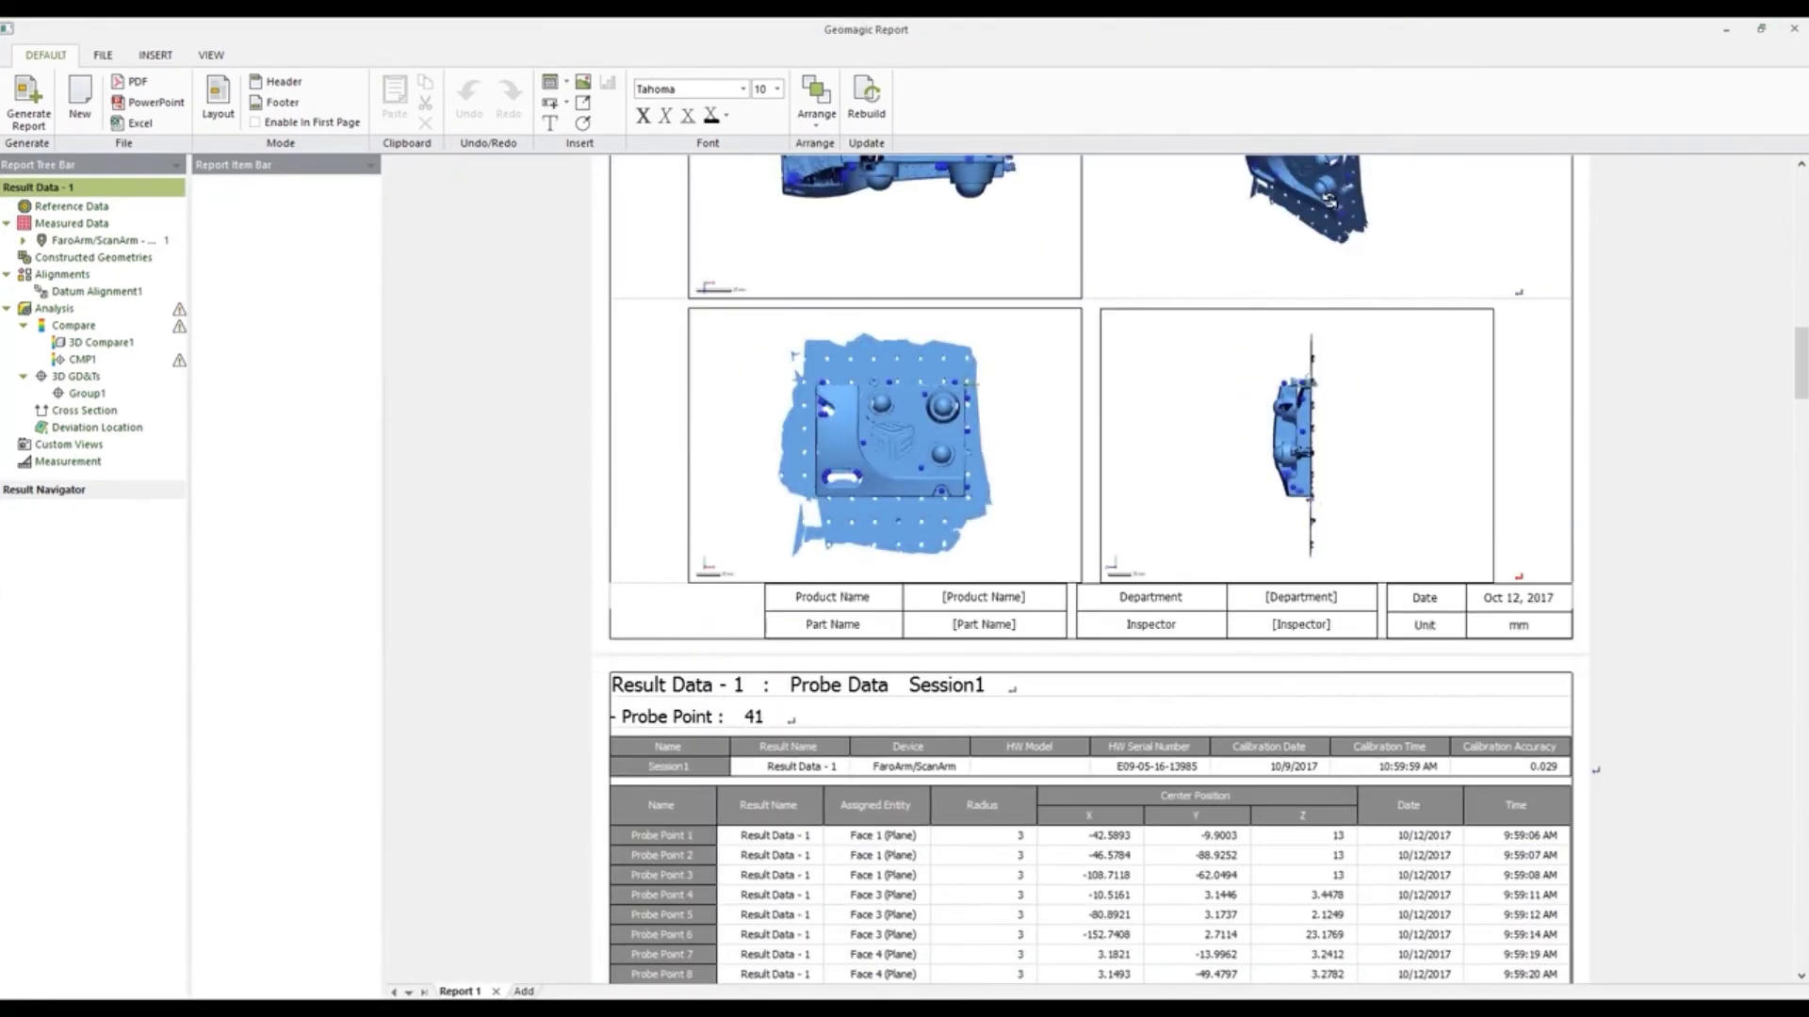
pyautogui.scroll(-10, 1329, 200)
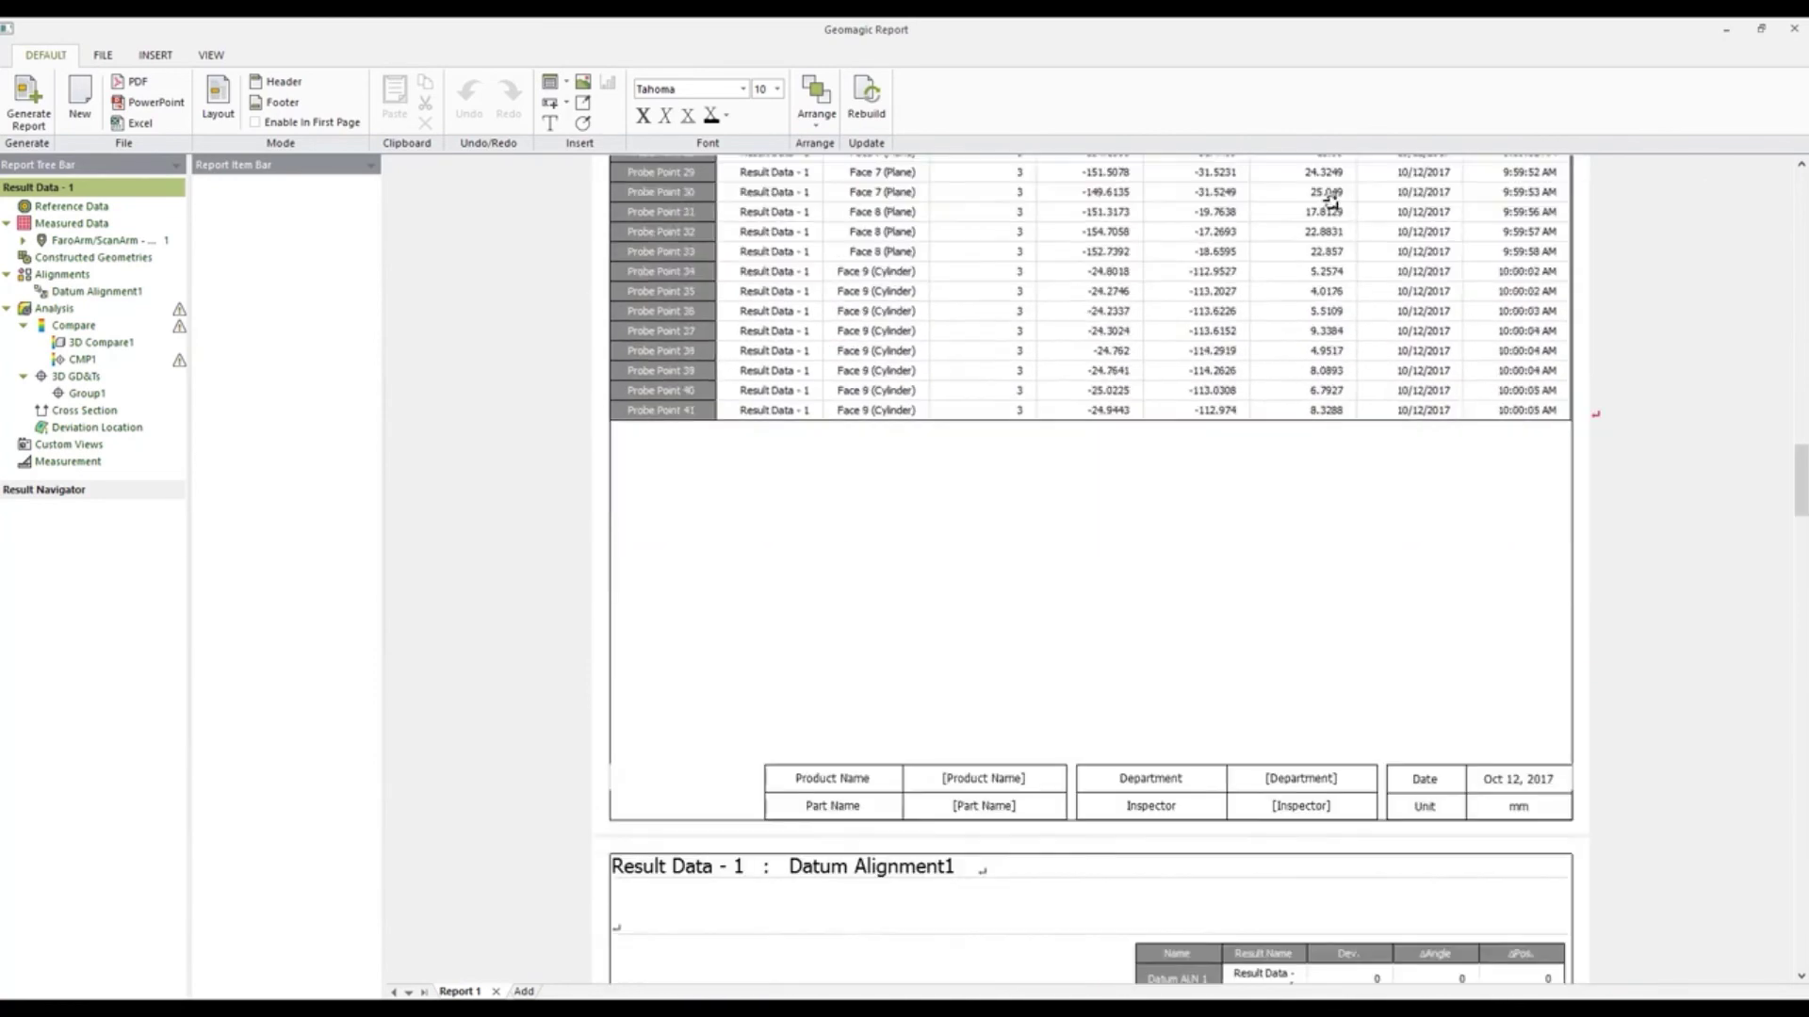
pyautogui.scroll(-5, 1329, 200)
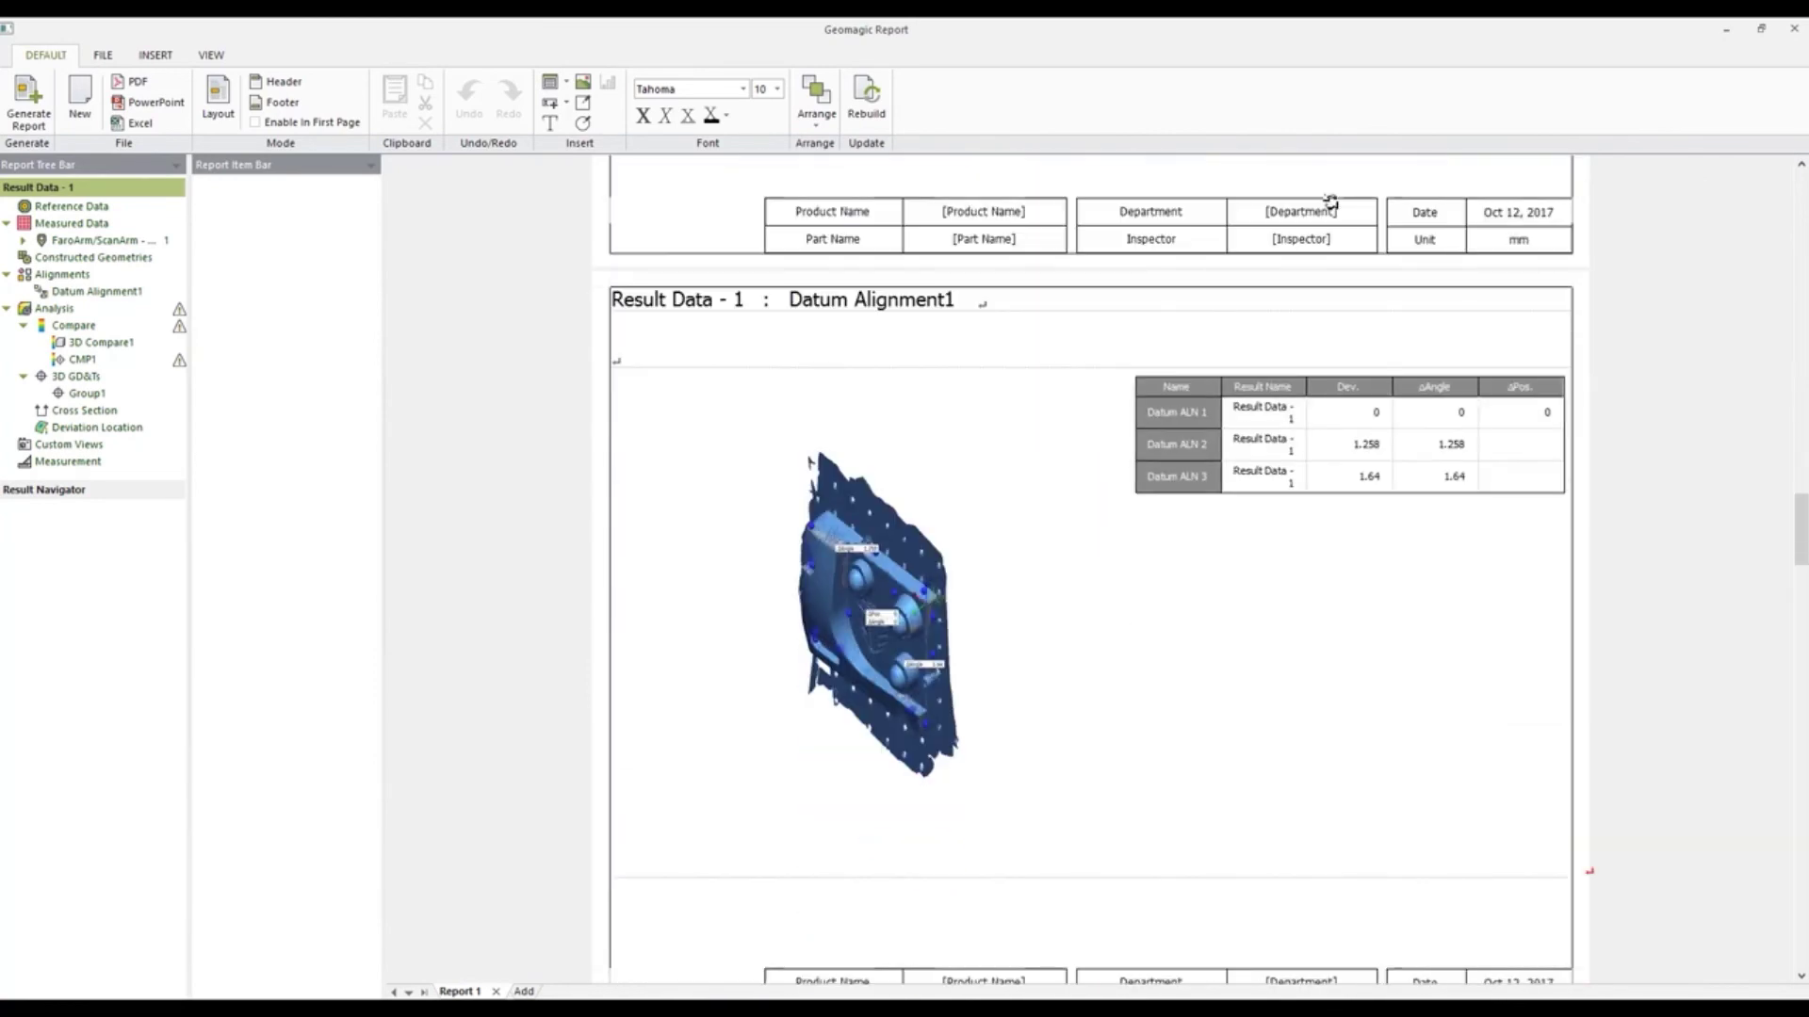
pyautogui.scroll(-10, 1329, 200)
pyautogui.scroll(-3, 1329, 199)
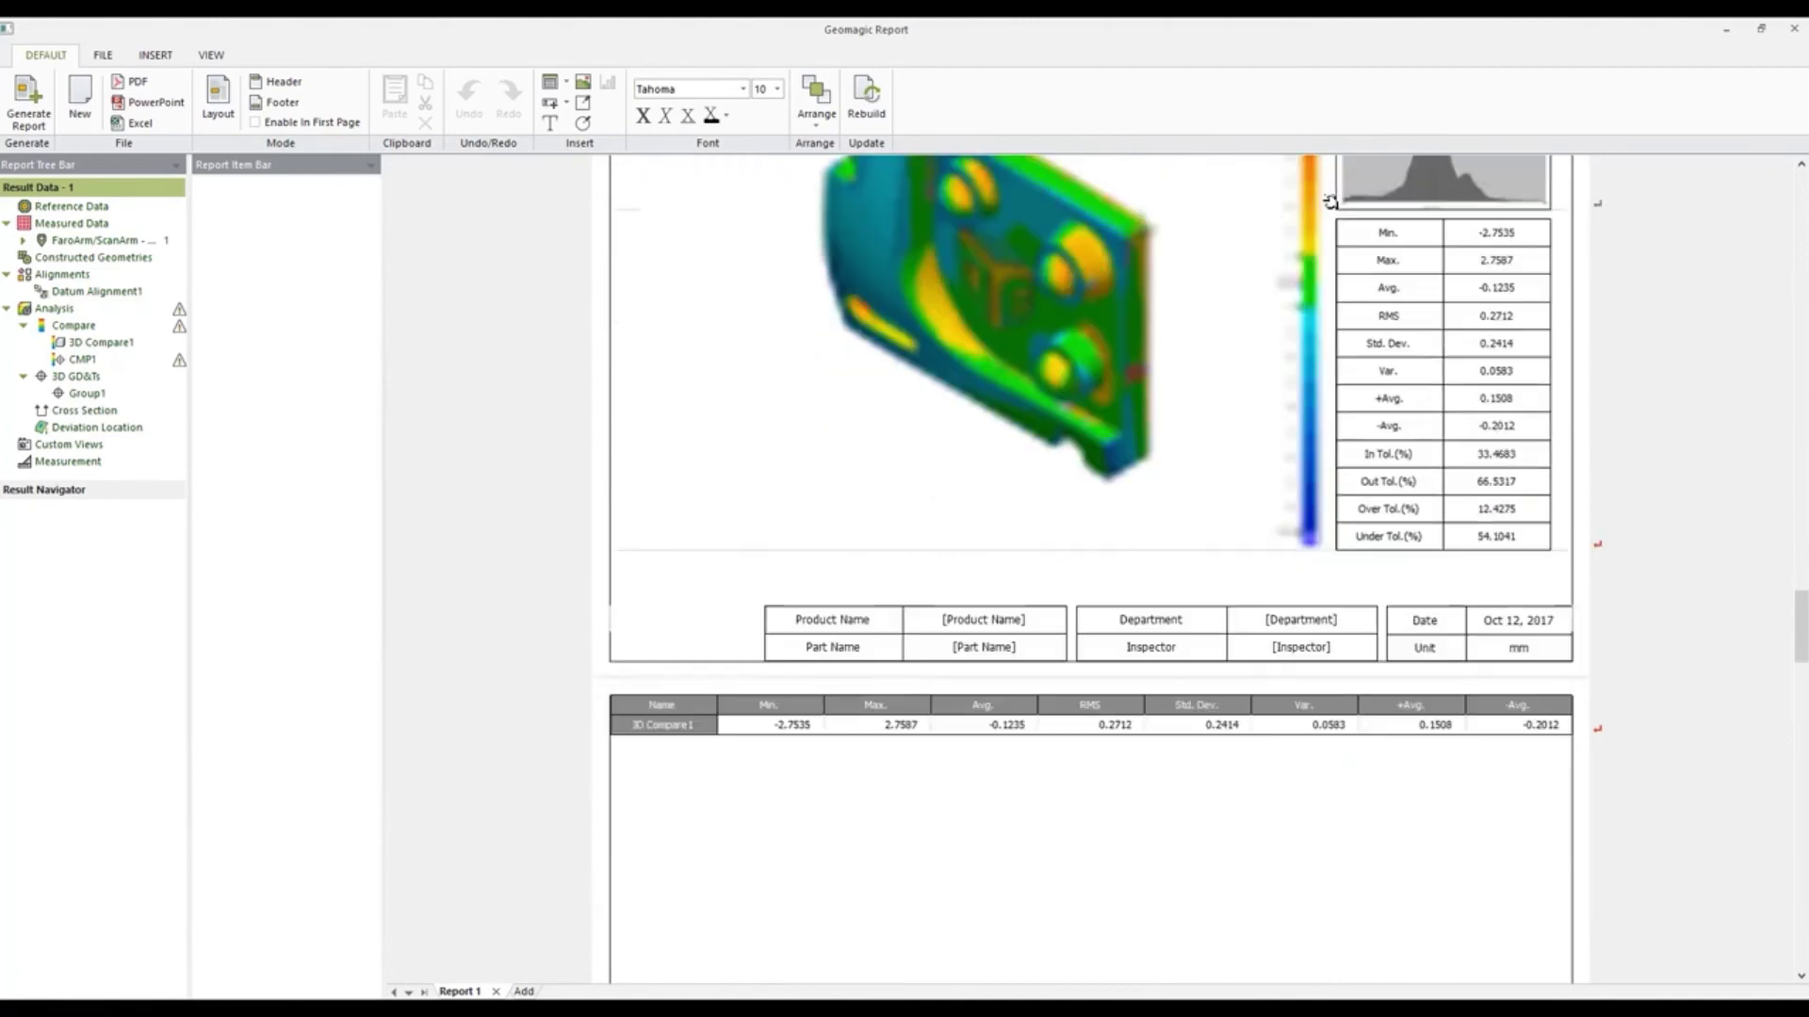
pyautogui.scroll(-5, 1329, 199)
pyautogui.scroll(-4, 1329, 200)
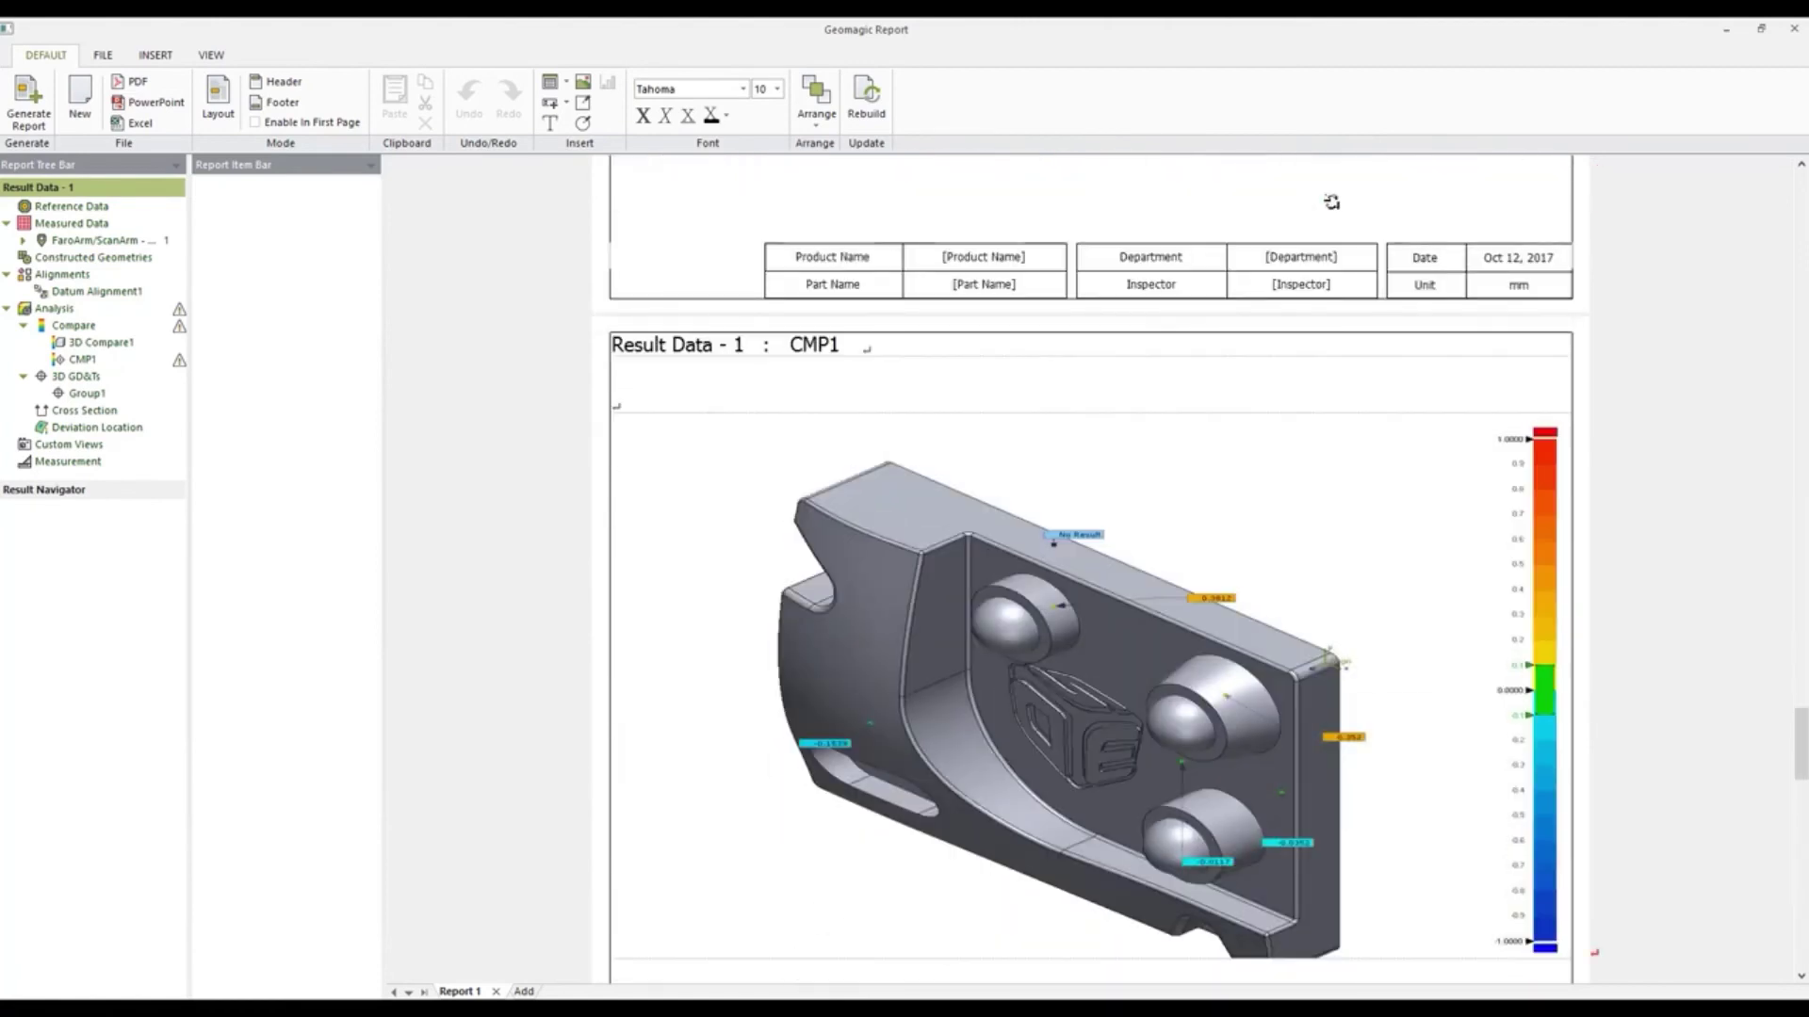
pyautogui.scroll(-3, 1329, 199)
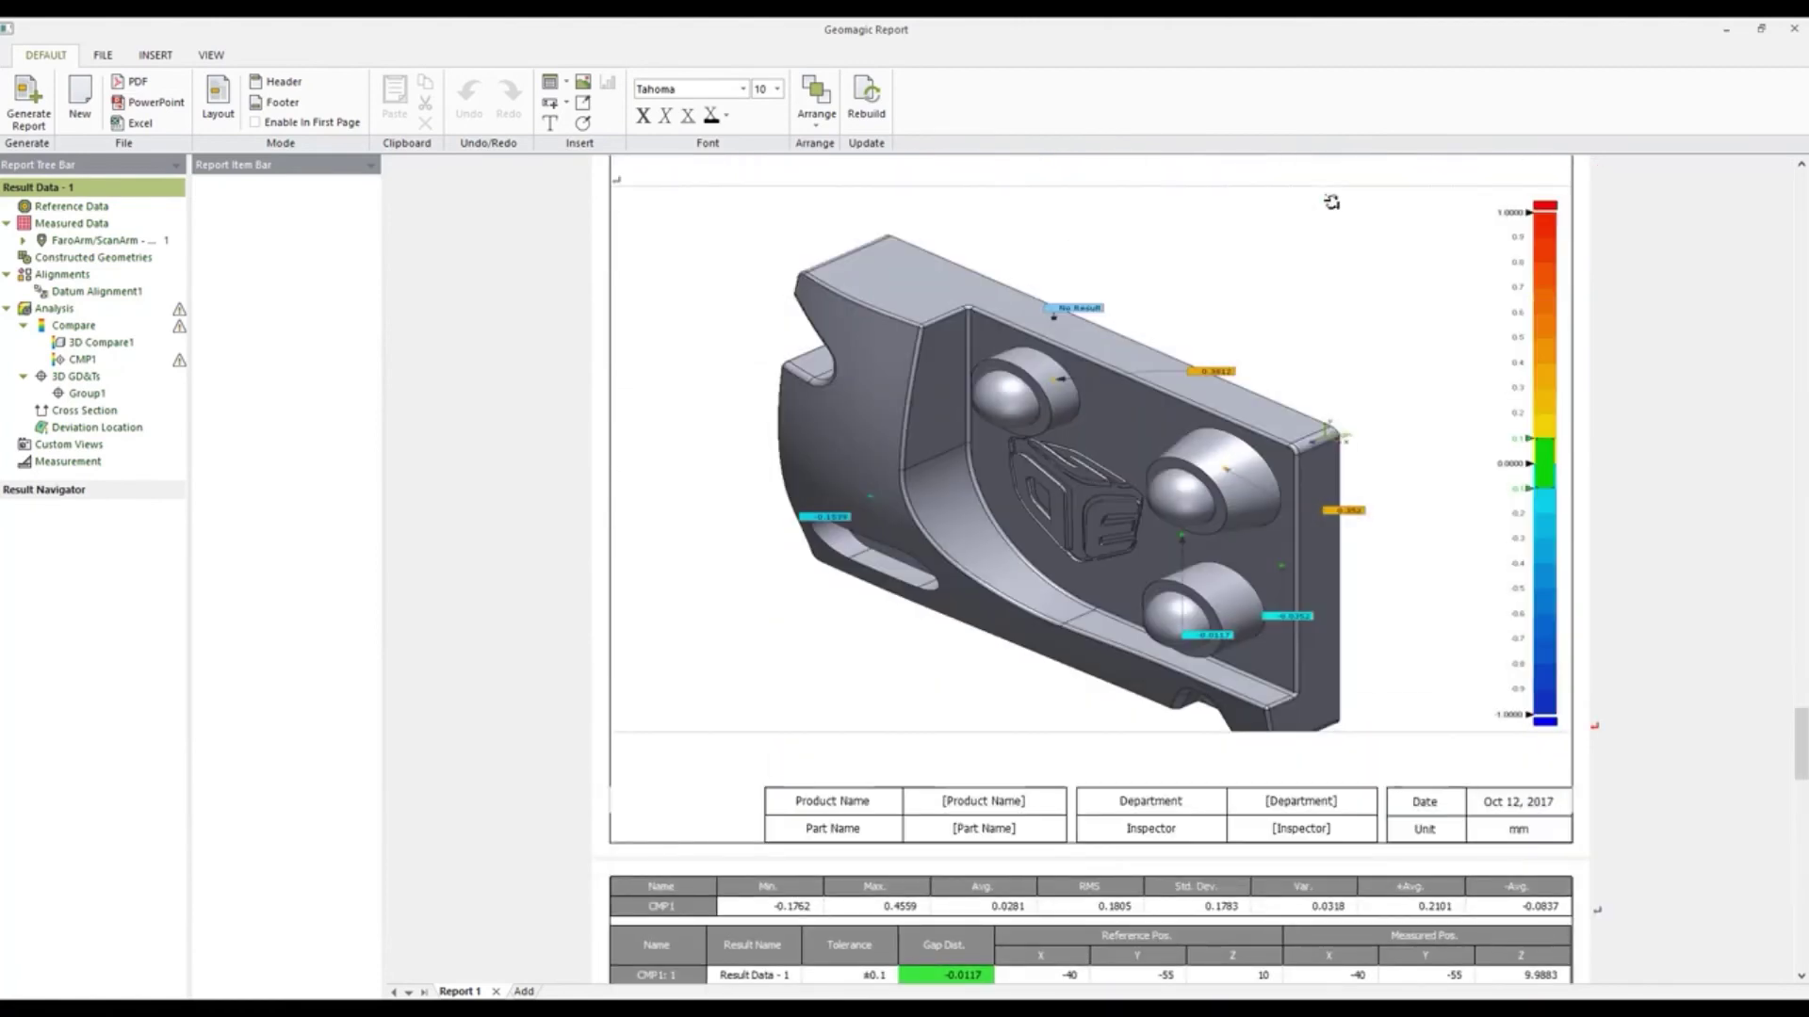
pyautogui.scroll(-11, 1329, 200)
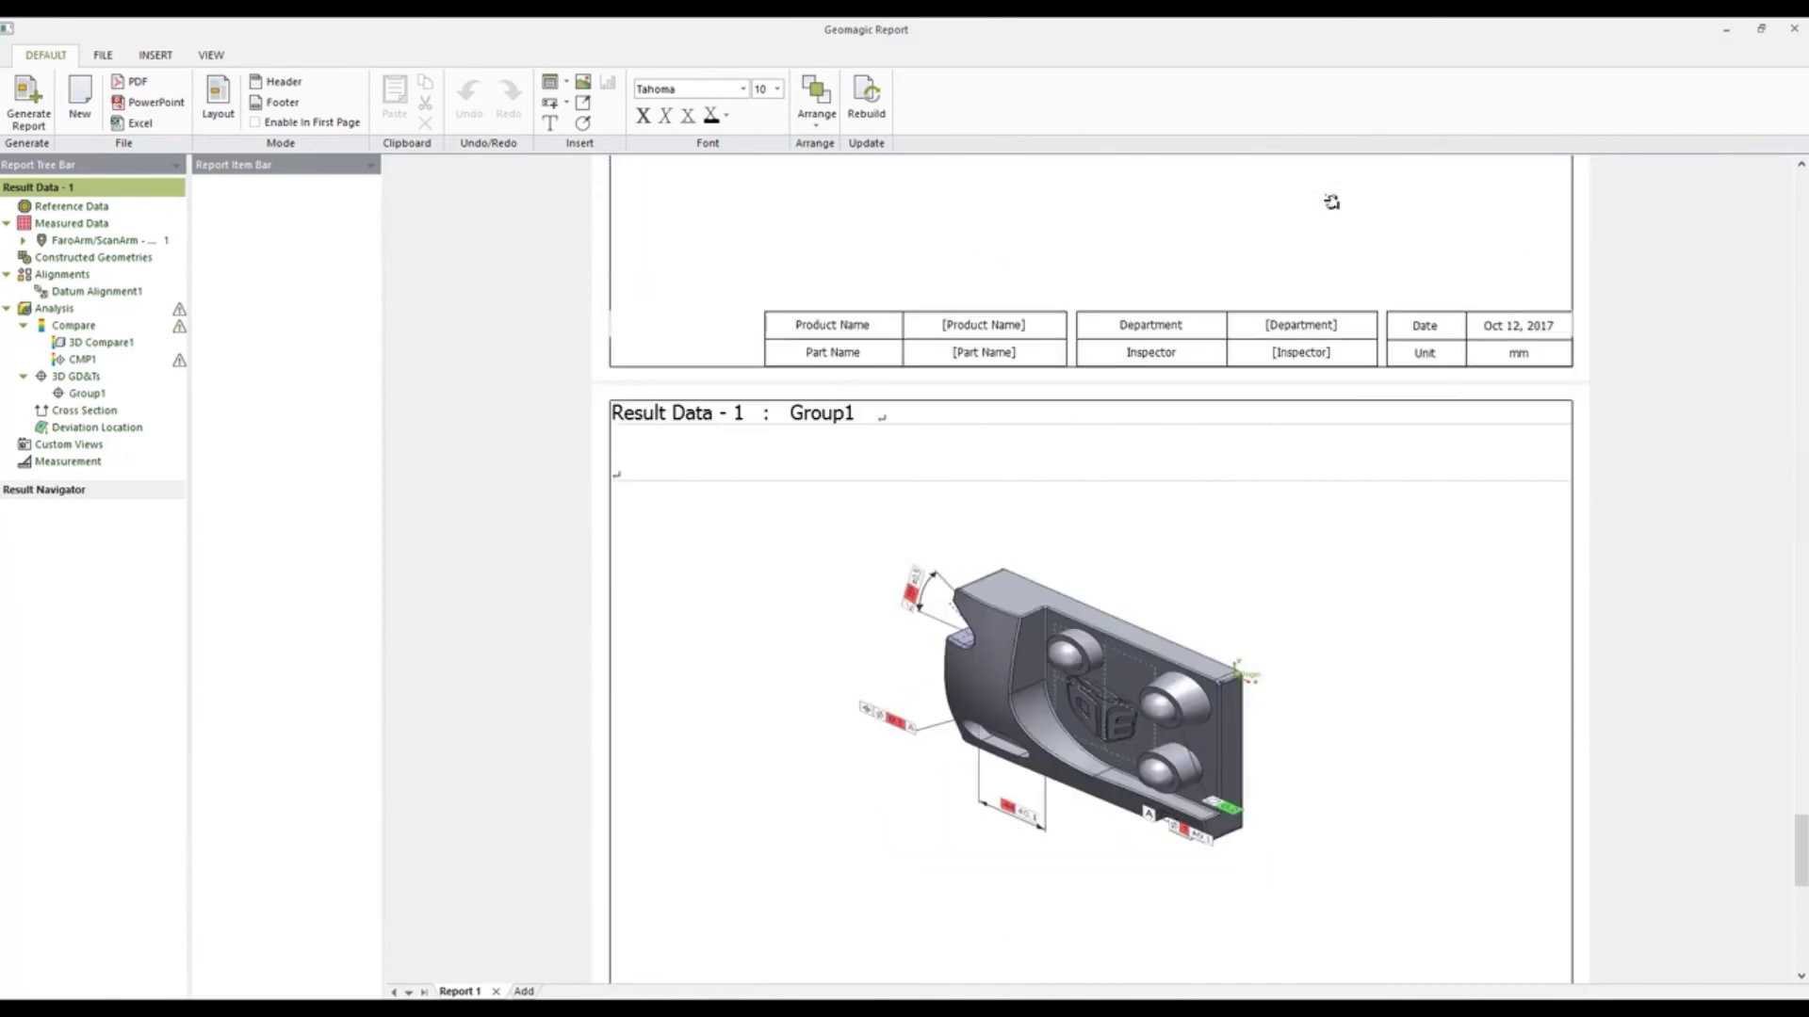
pyautogui.scroll(-8, 1330, 200)
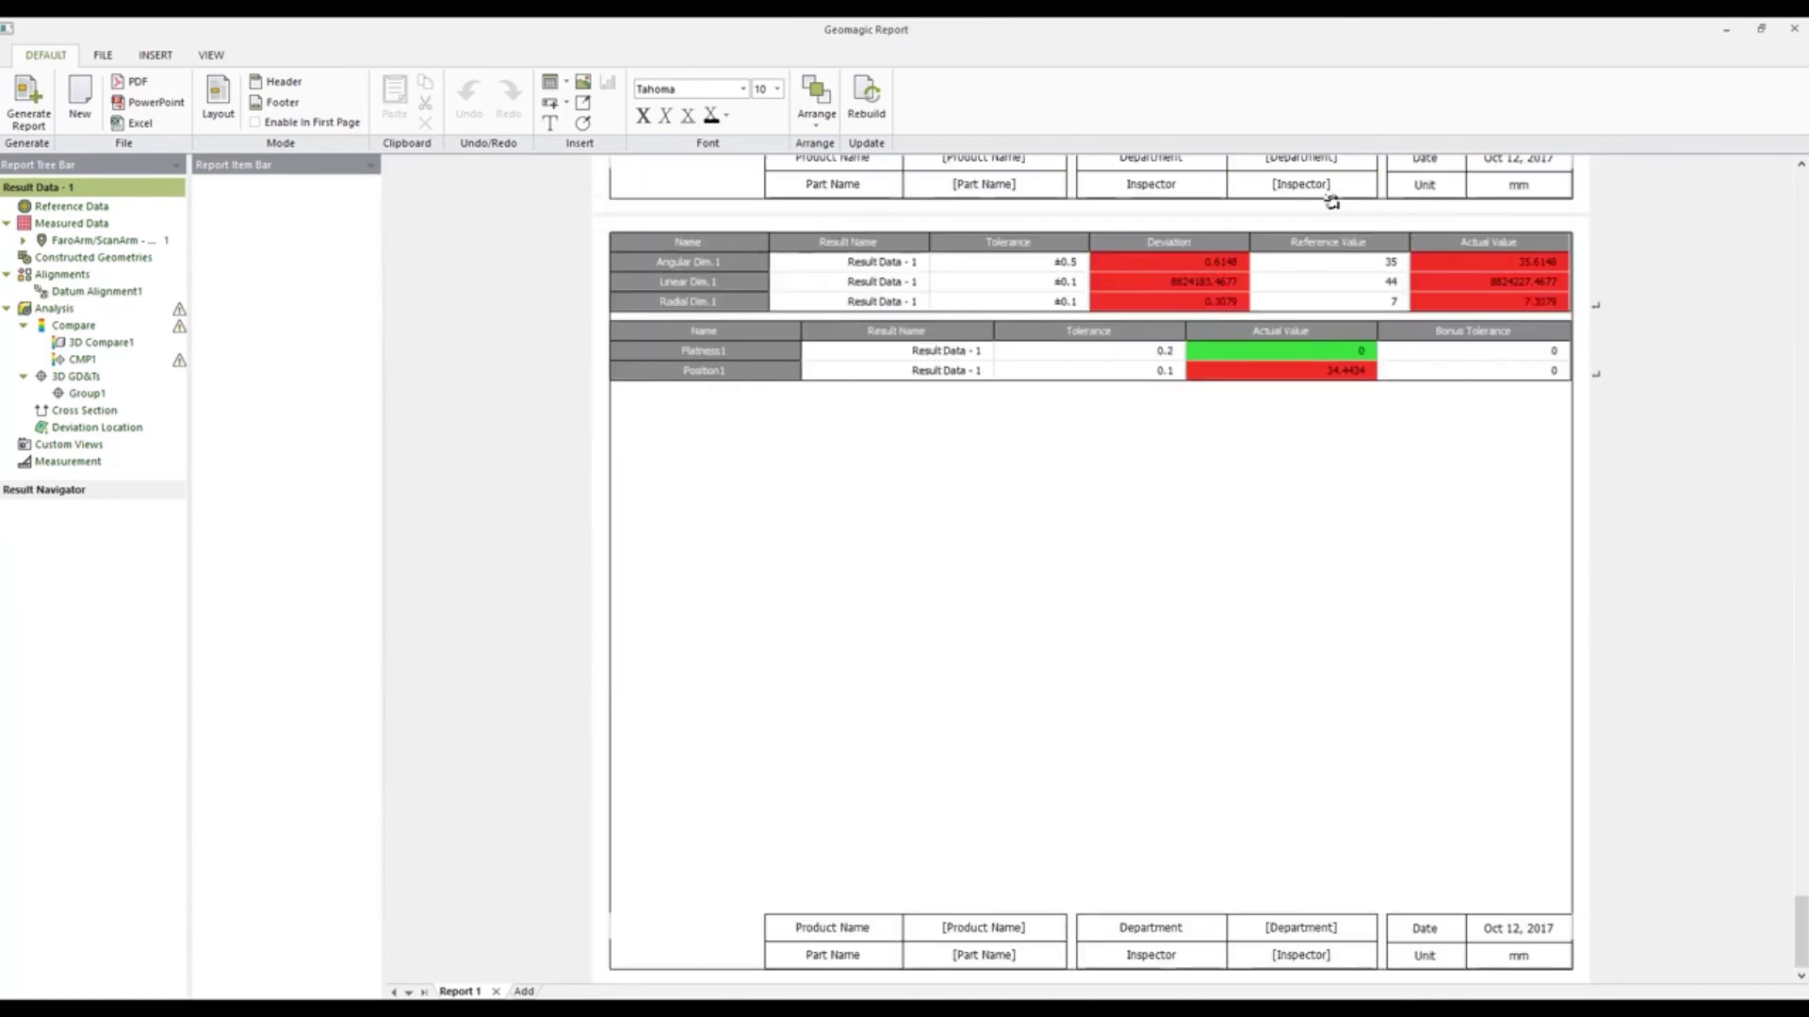
pyautogui.click(1792, 29)
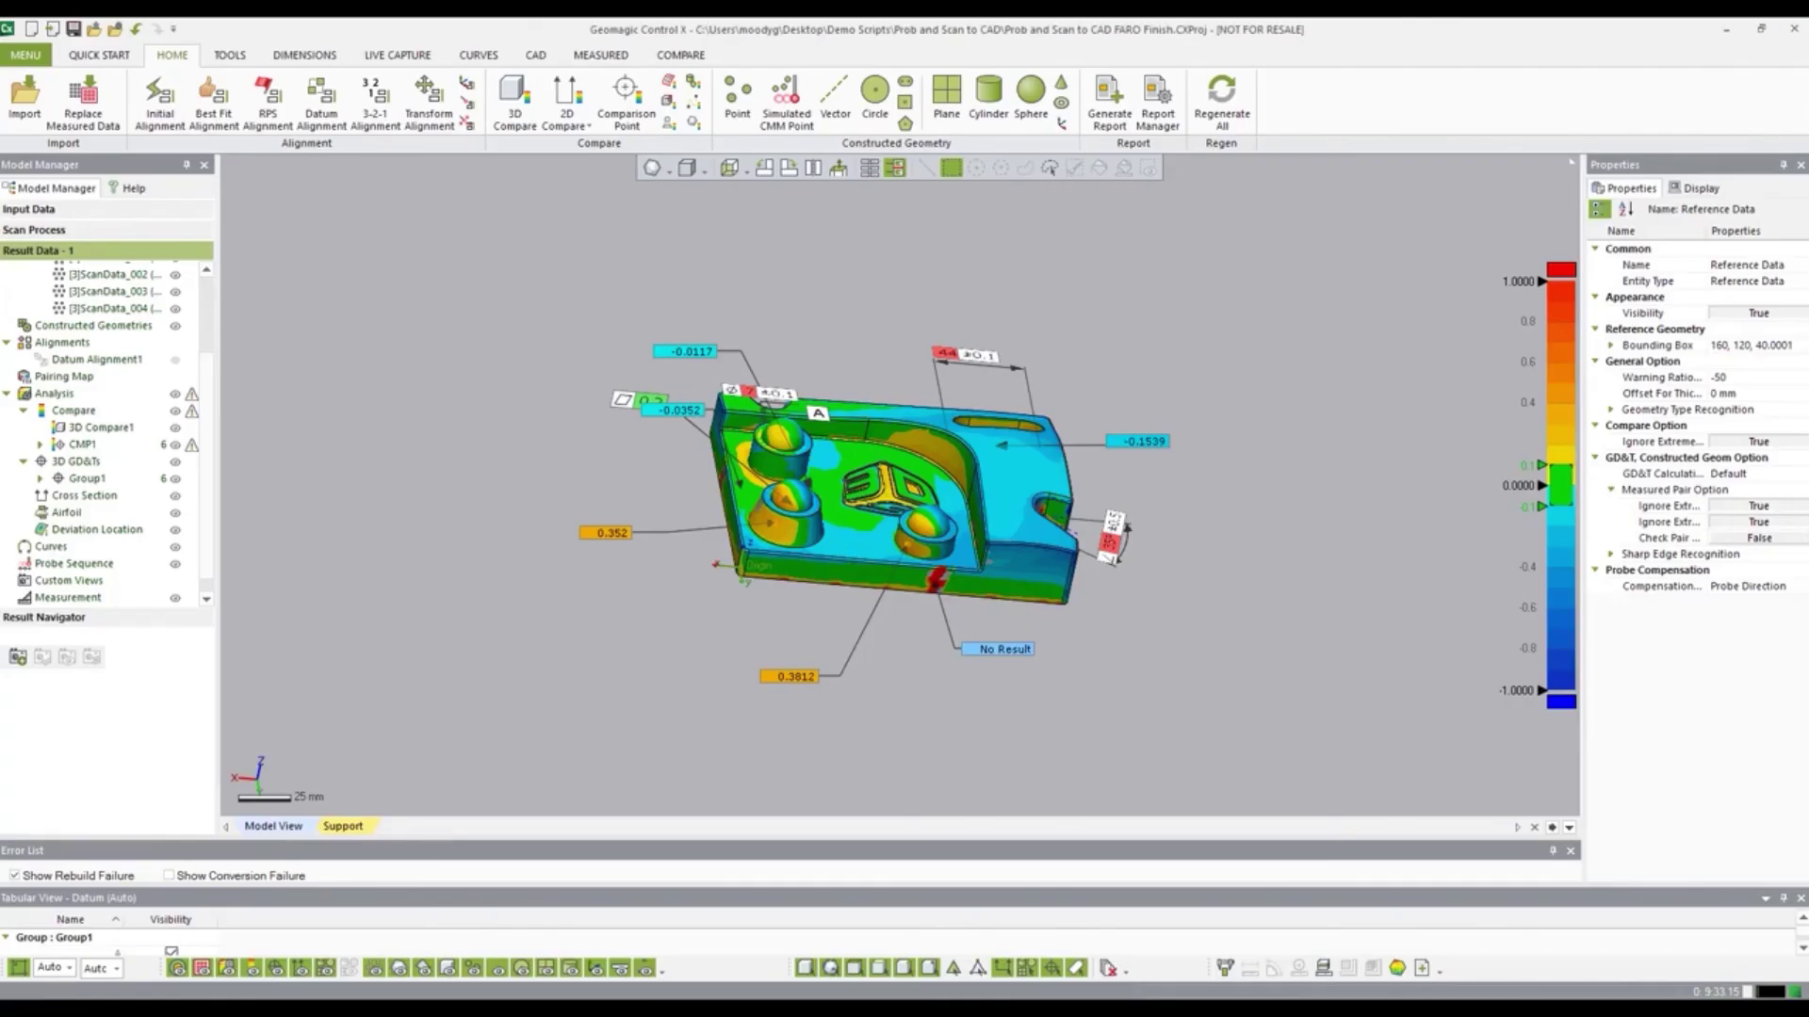